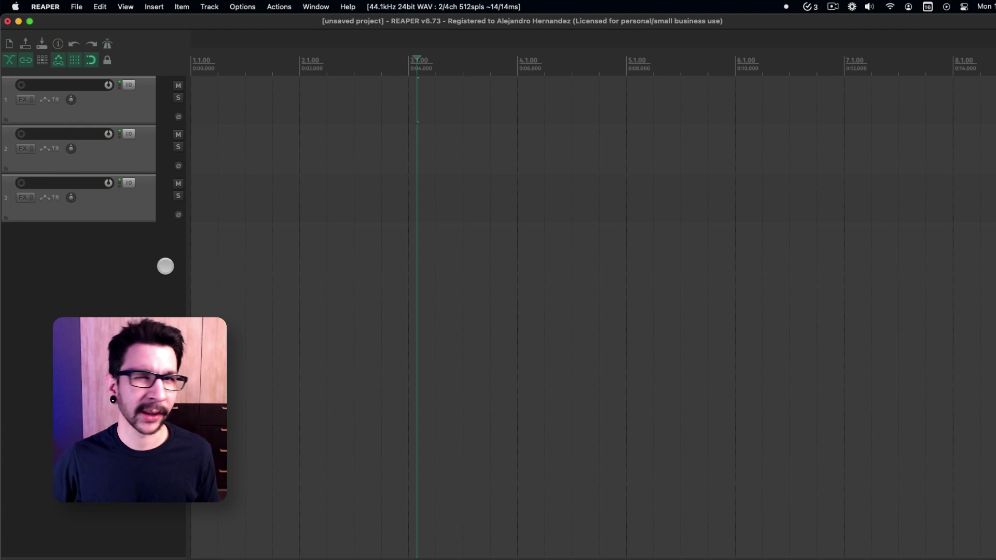
- Show the REAPER resource path in Finder
click(243, 7)
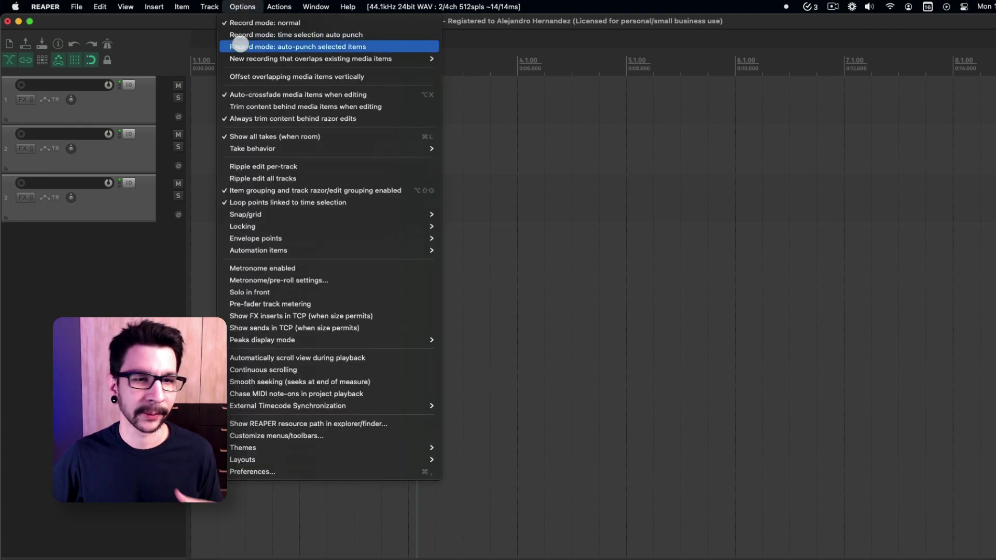
key(Escape)
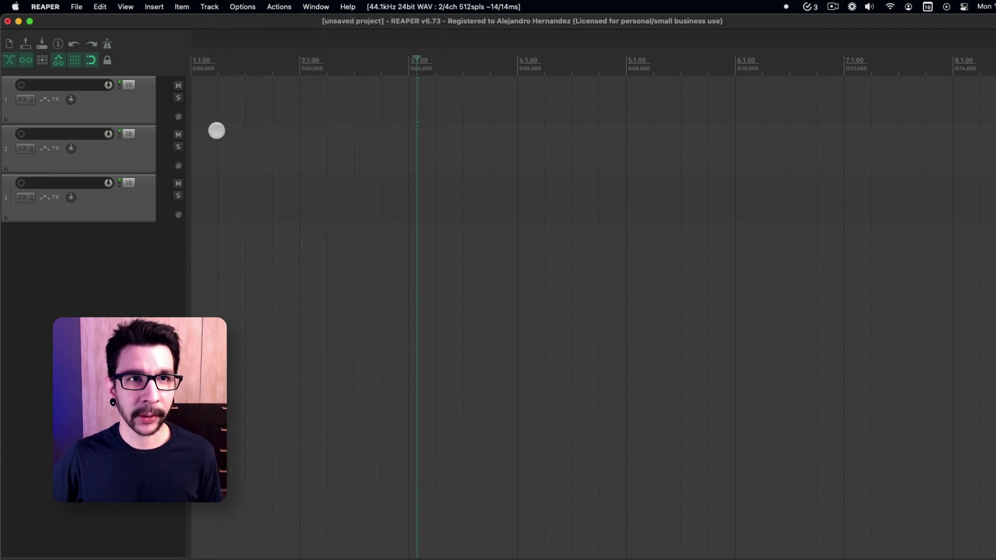
click(244, 6)
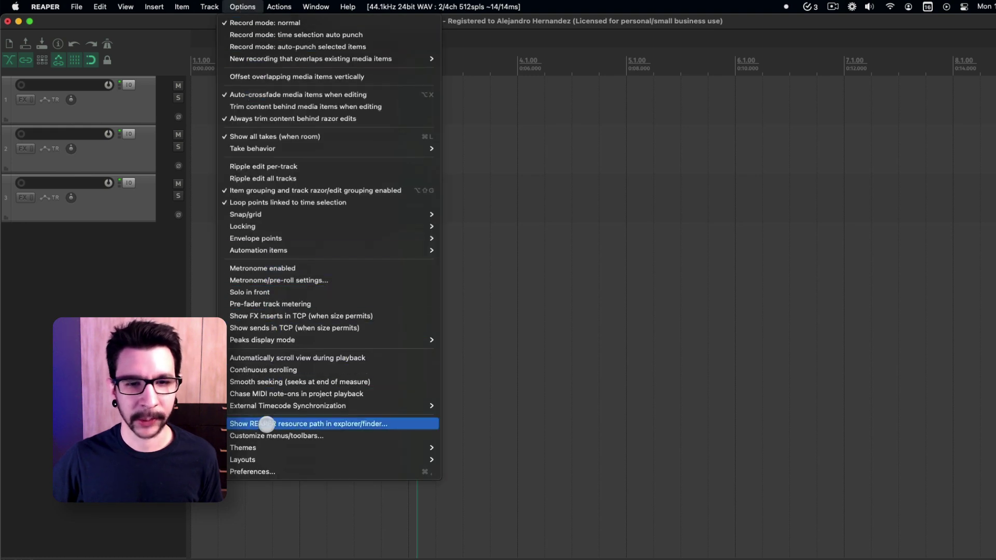
click(267, 424)
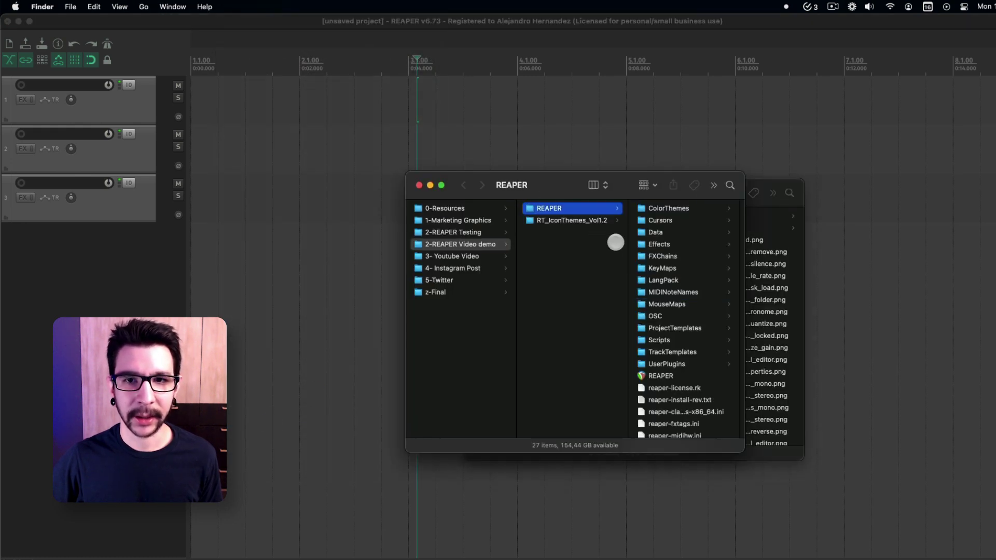
- Arrange the two Finder windows next to each other so both folder listings can be used
drag(584, 188, 522, 193)
click(742, 186)
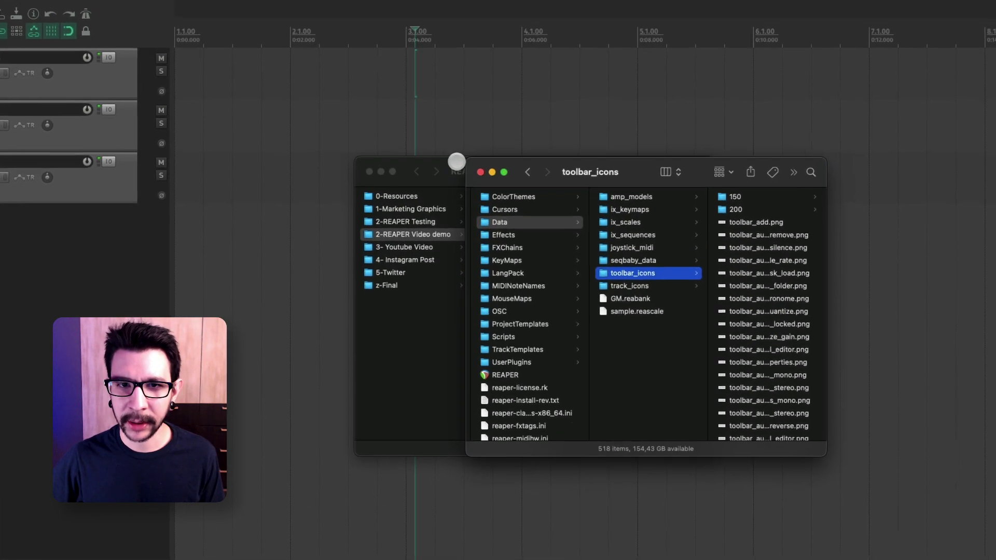
drag(456, 191, 314, 191)
drag(284, 118, 215, 108)
click(729, 389)
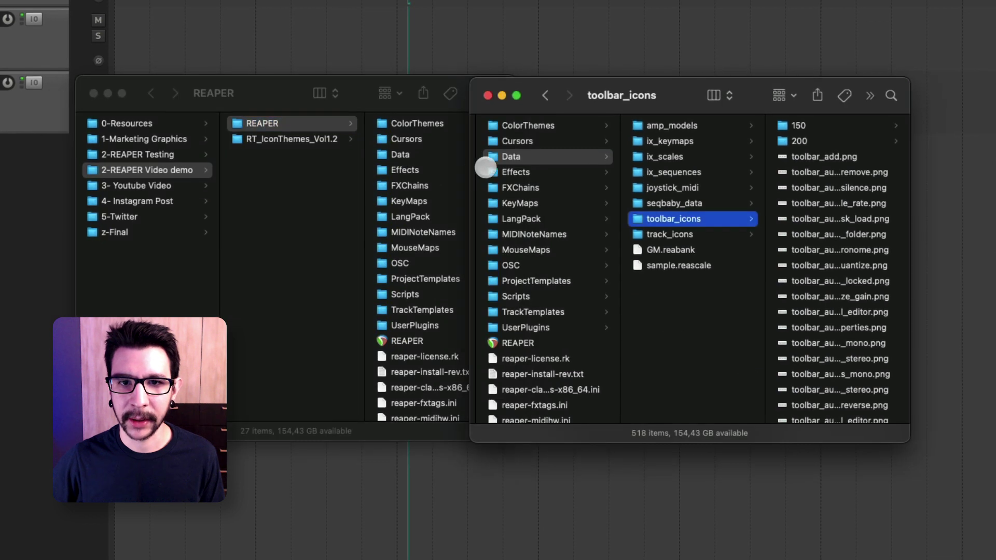
- In the window showing toolbar_icons, go back to the REAPER folder and browse through Data to toolbar_icons
scroll(510, 181, left, 5)
click(672, 126)
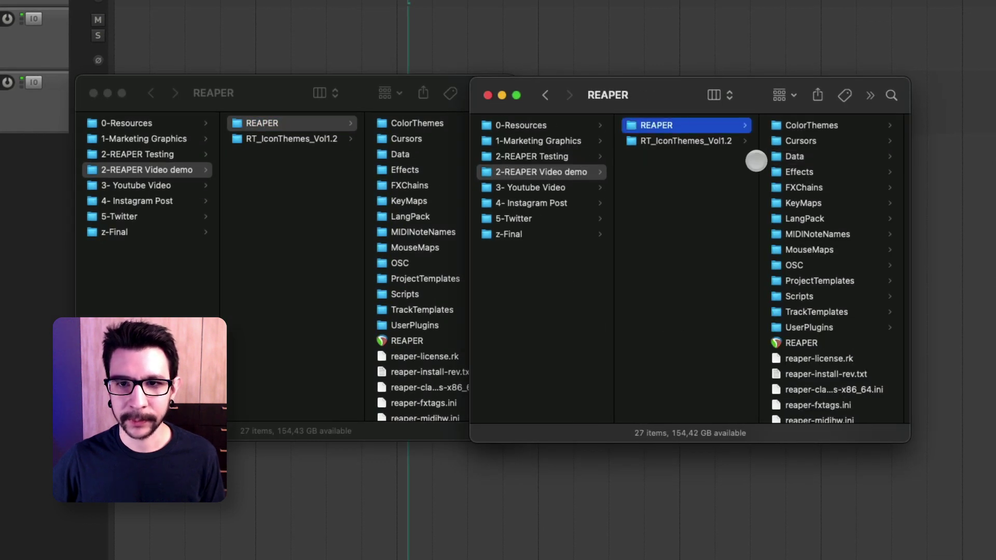
click(800, 157)
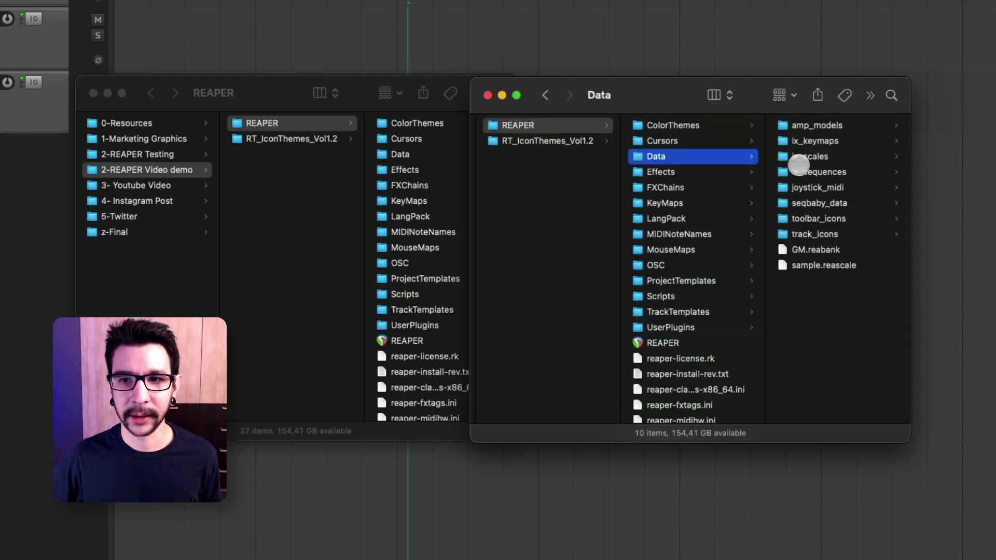
click(798, 218)
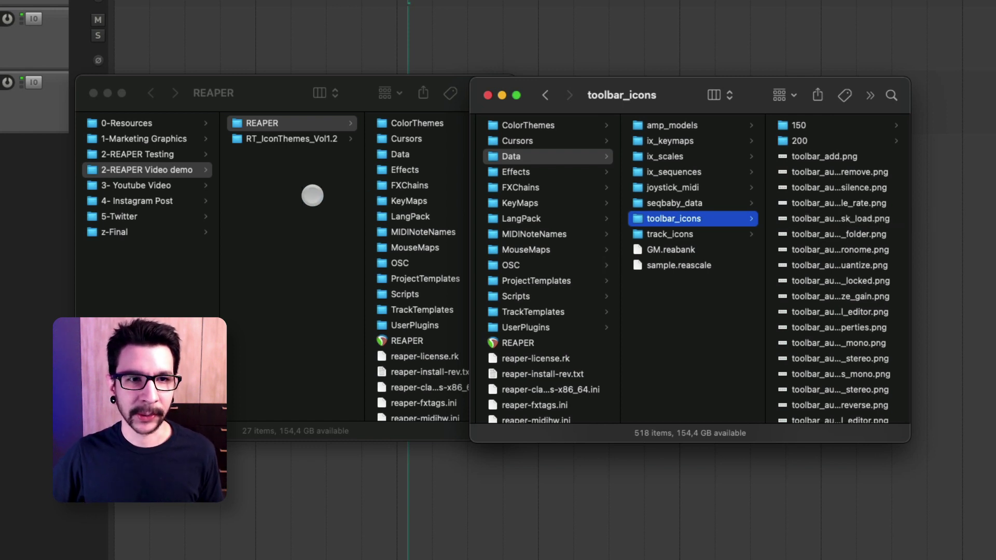
- In the other Finder window, open the RT_IconThemes_Vol1.2 folder and its Icons subfolder
click(313, 188)
click(316, 139)
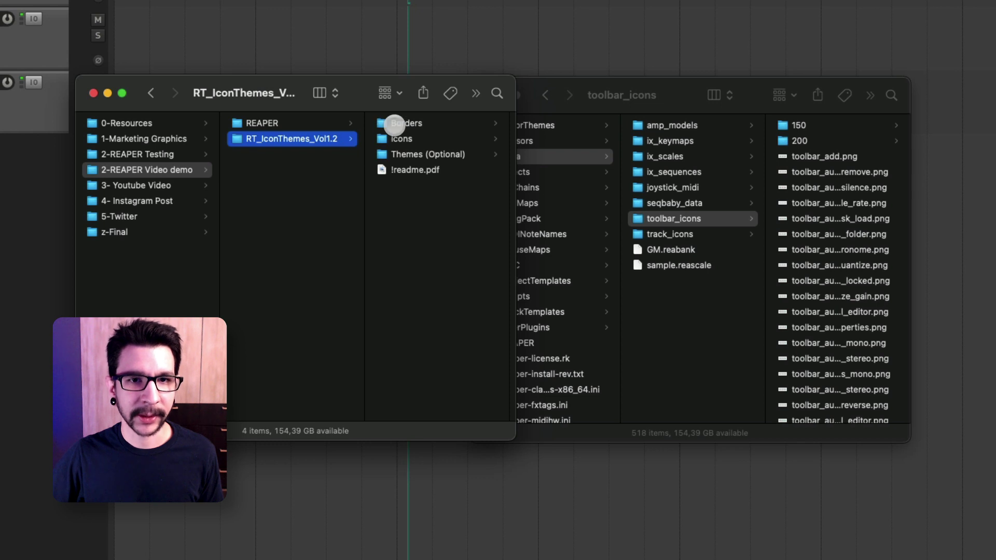
drag(387, 216, 382, 114)
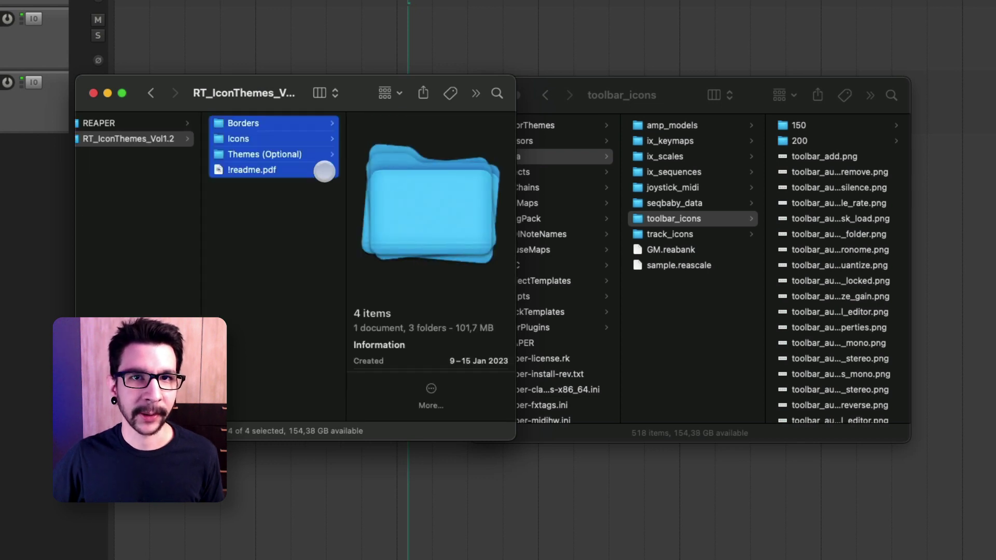
click(298, 196)
click(319, 144)
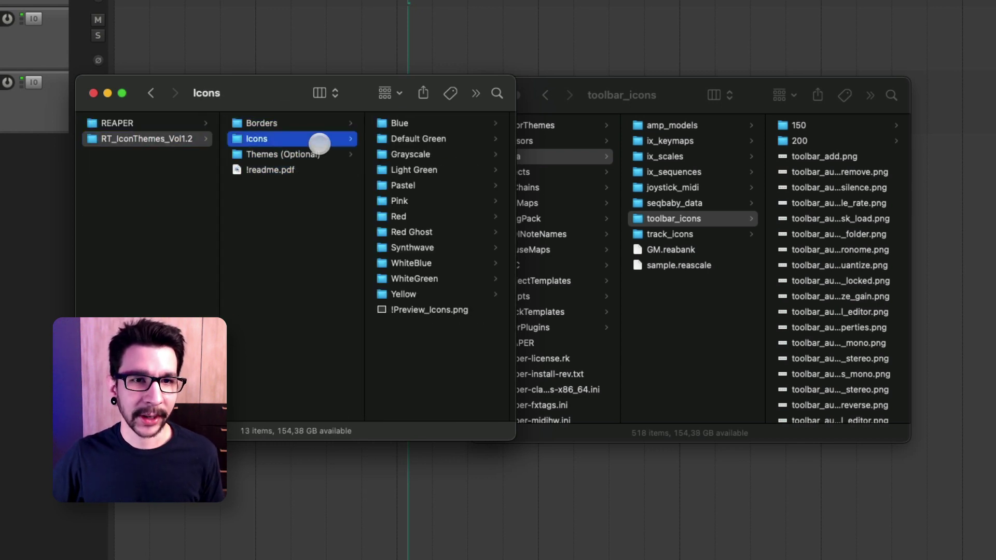
- Preview !Preview_Icons.png to compare the available icon colour themes
click(396, 307)
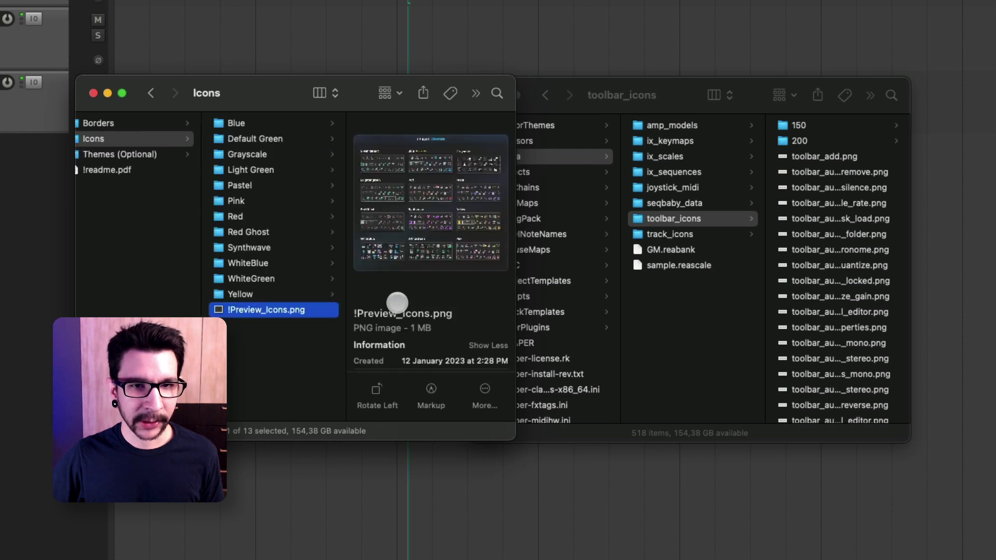
key(space)
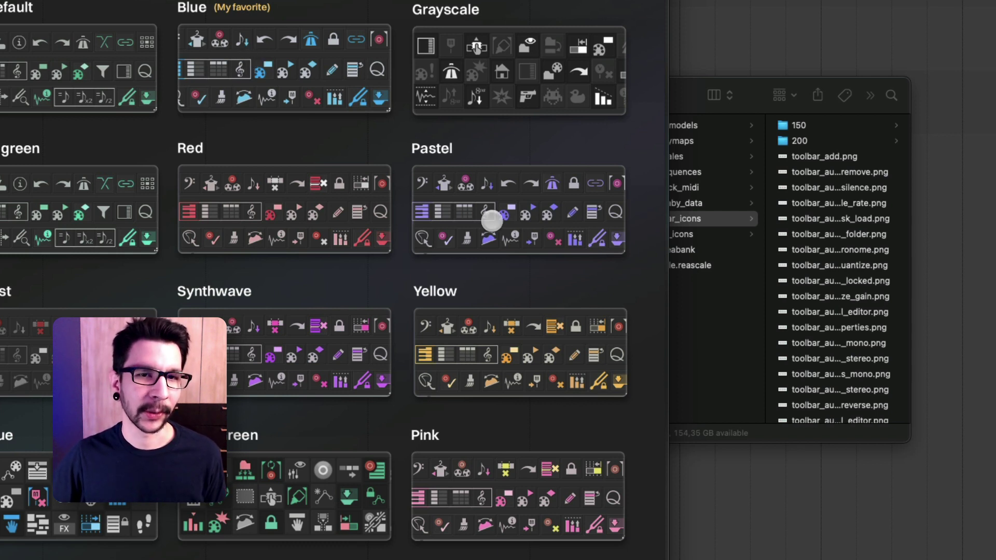
key(space)
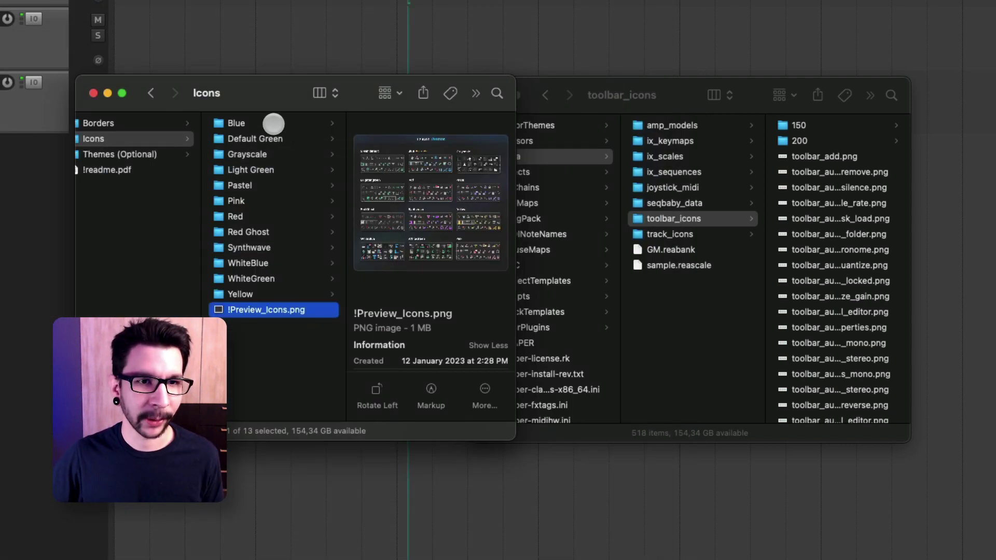
- Open the Blue icon theme folder and select all of its contents for copying
click(273, 123)
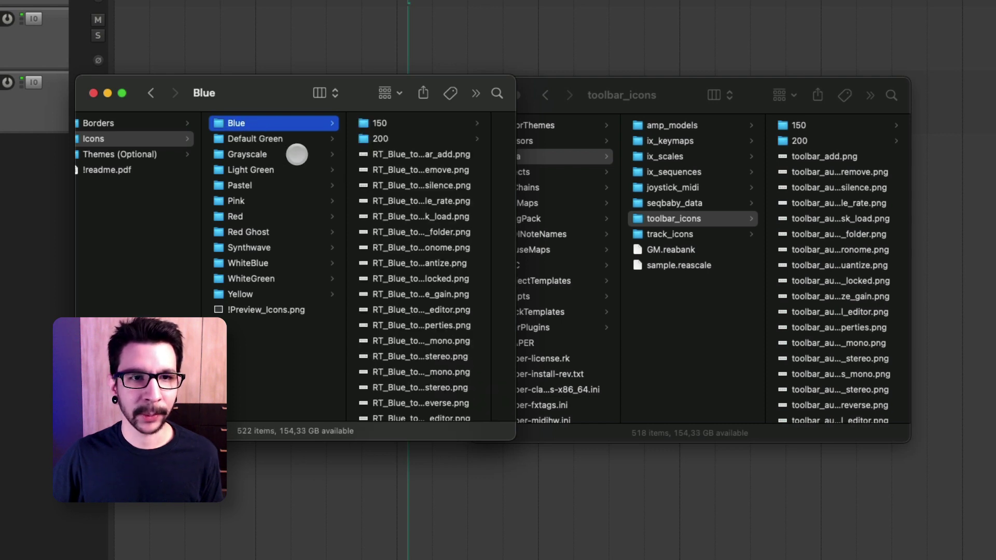
drag(283, 93, 274, 87)
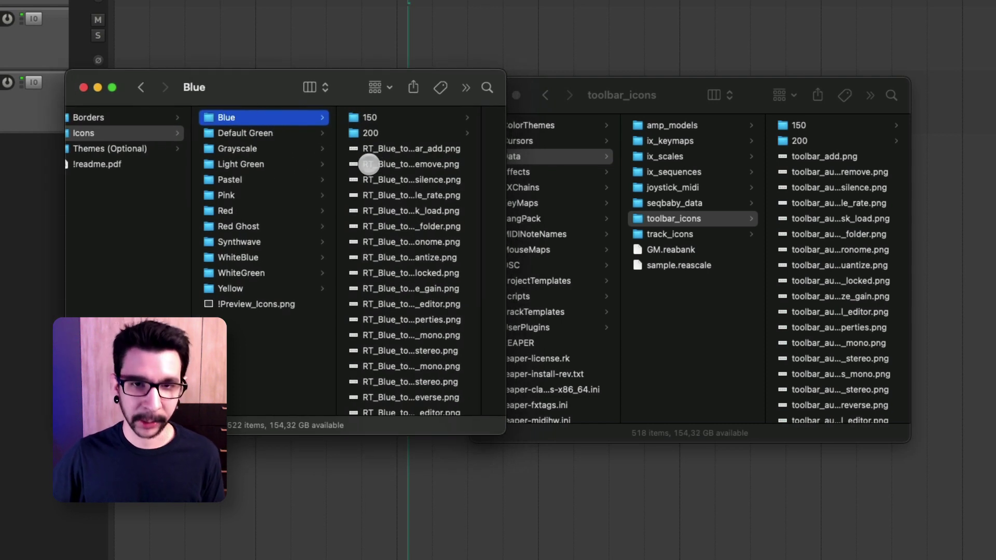
key(super+a)
scroll(301, 151, down, 10)
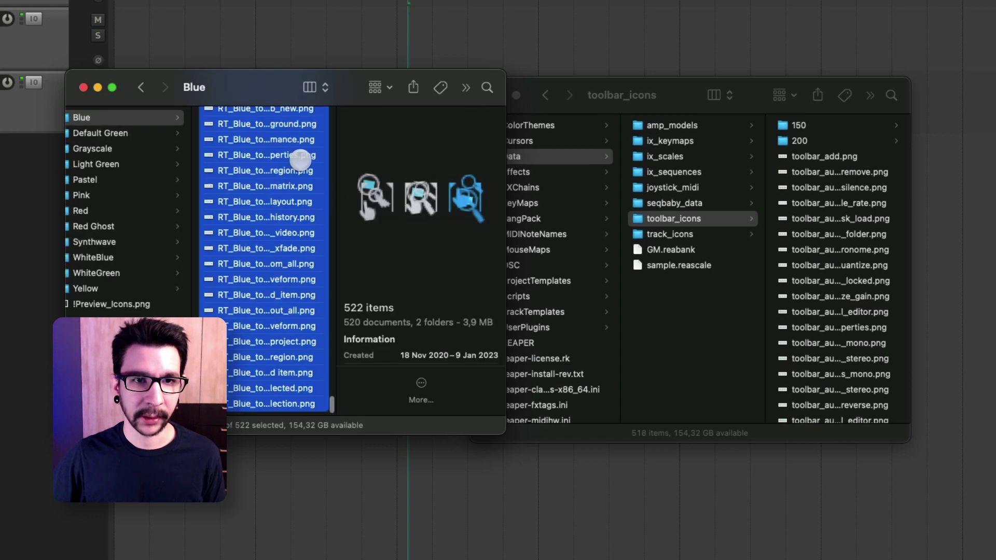
scroll(300, 138, up, 5)
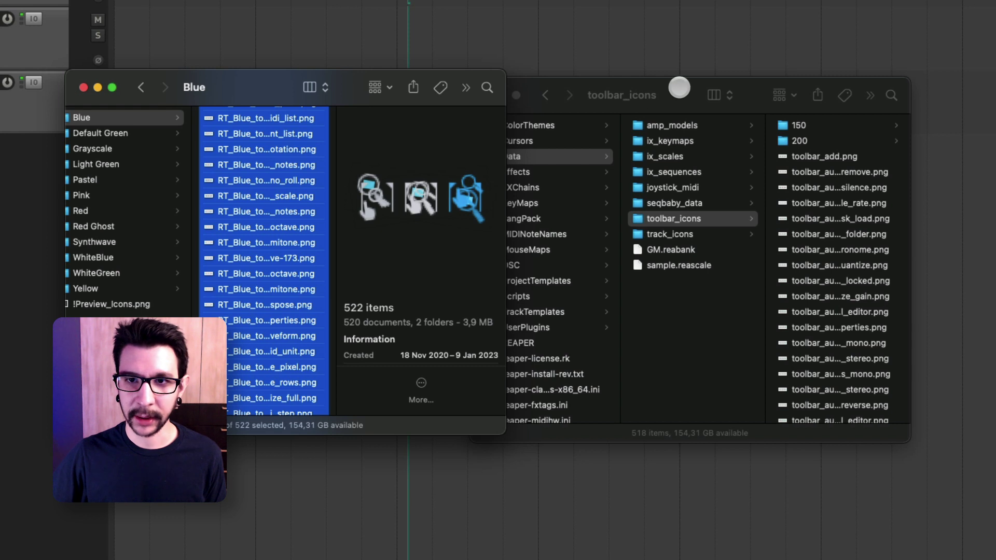
- Paste the copied Blue items into REAPER's toolbar_icons folder, stopping at the existing 150 and 200 folders with Apply to All
click(682, 89)
drag(682, 89, 675, 77)
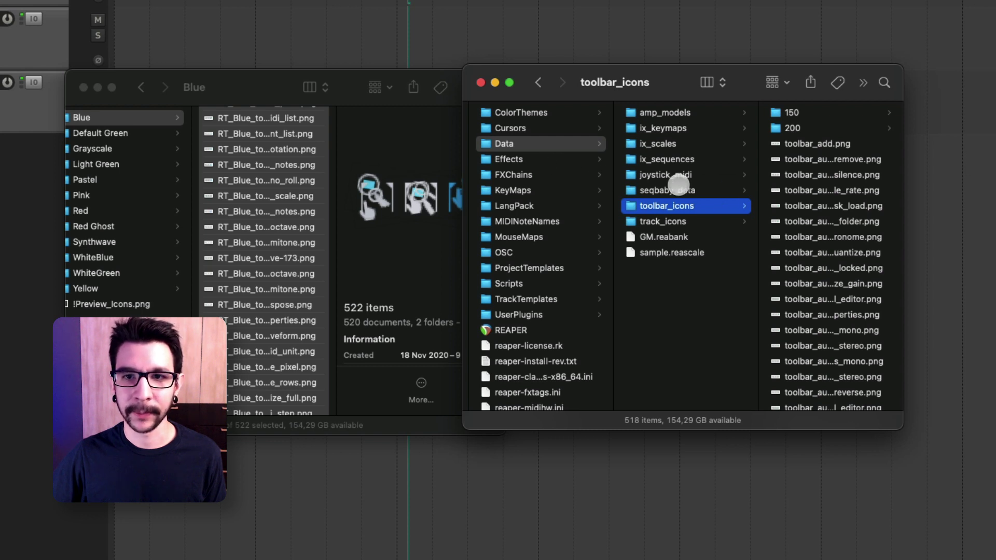
key(super+v)
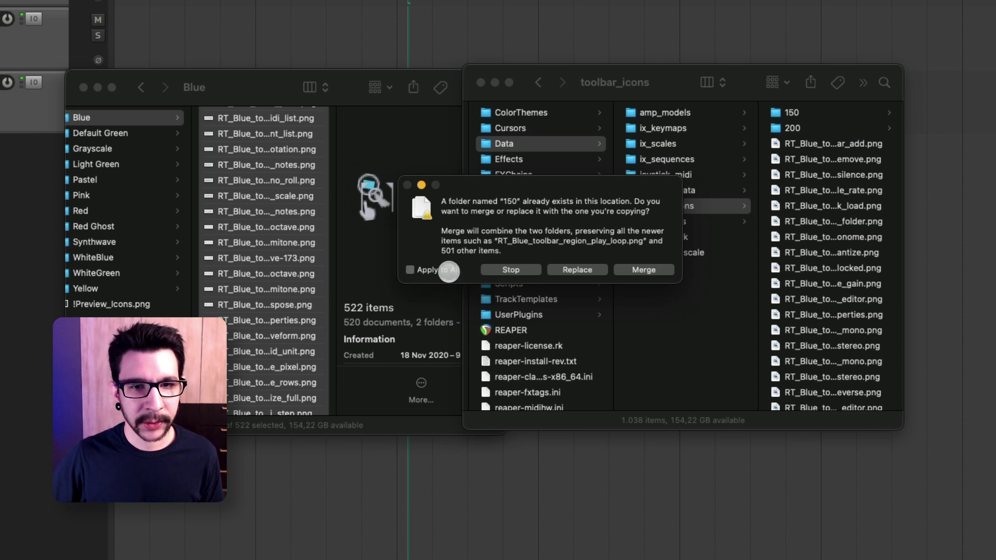
click(448, 270)
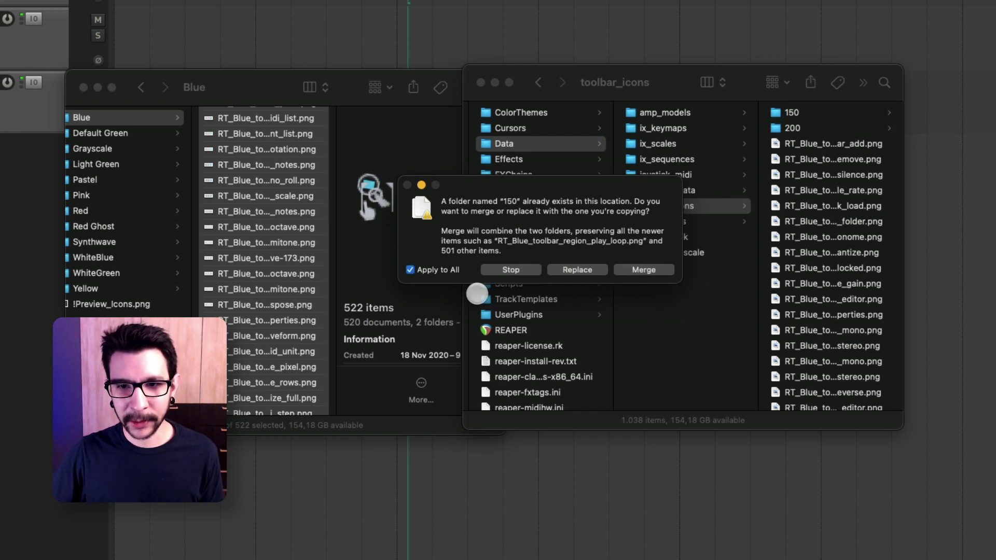
click(517, 271)
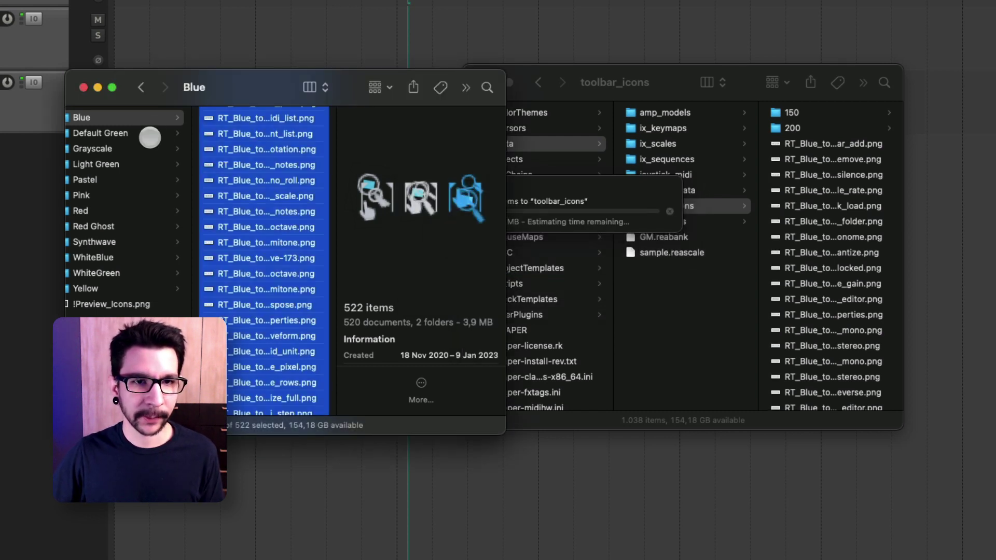
- Try to transfer only the loose PNG files of the Blue folder, without the 150 and 200 folders, to toolbar_icons
click(144, 131)
click(141, 118)
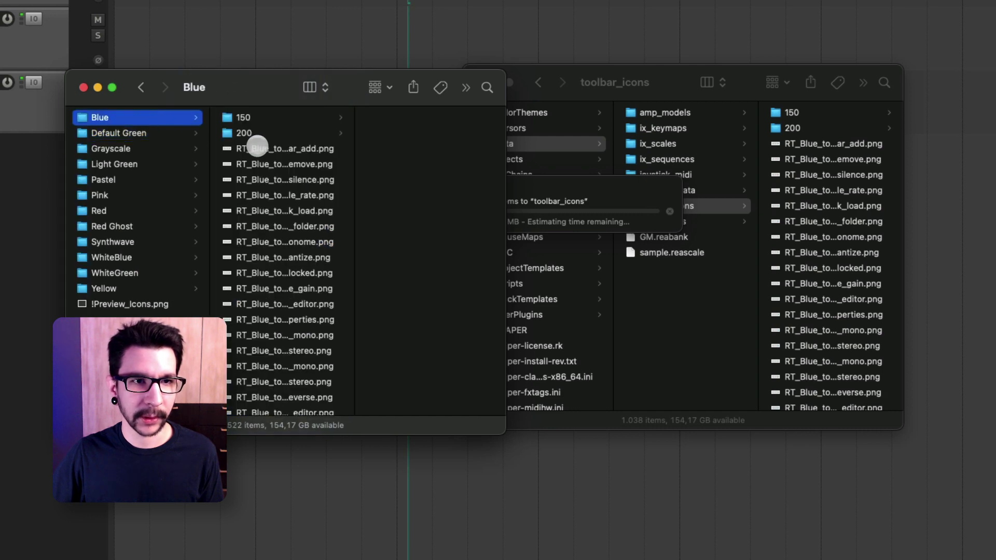
click(271, 148)
scroll(271, 238, down, 15)
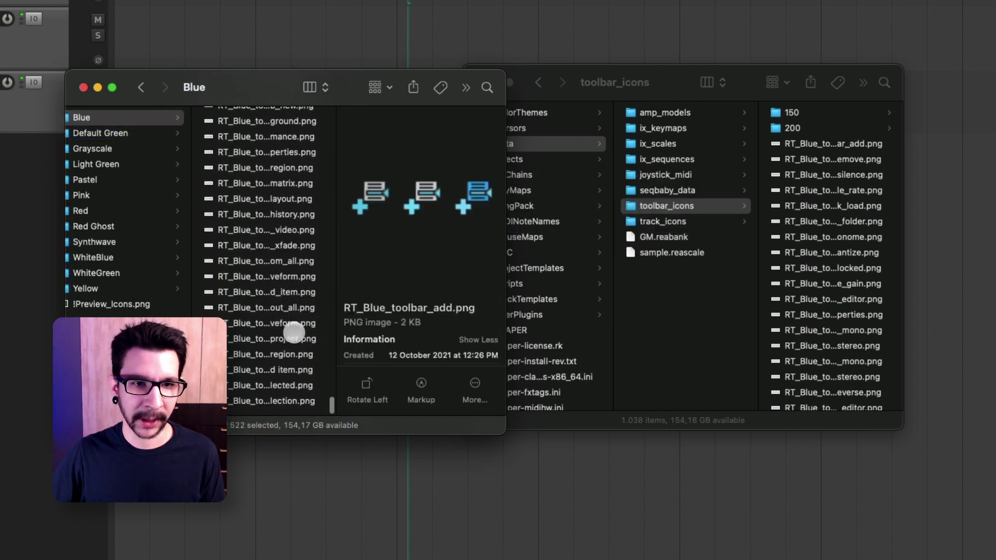
shift+click(284, 399)
scroll(285, 271, up, 15)
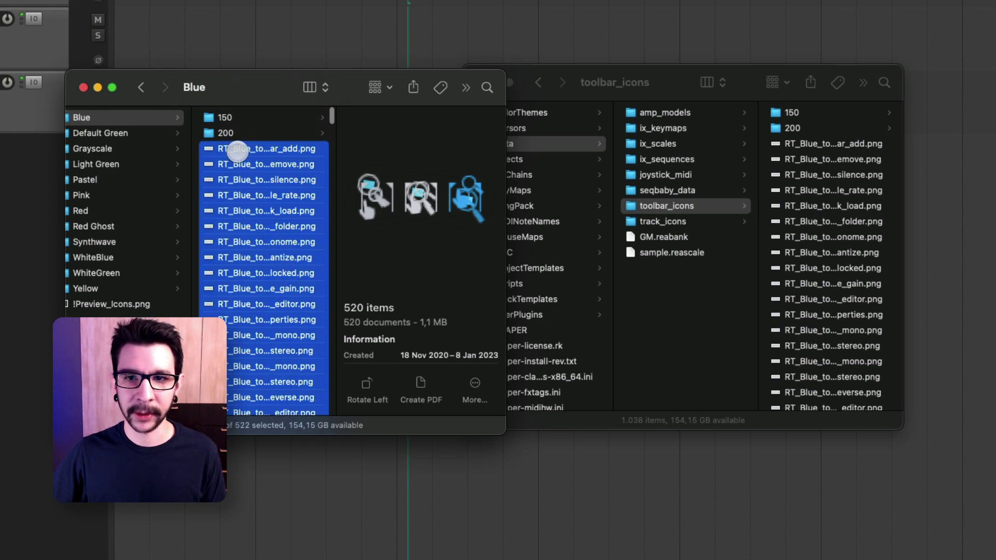
drag(238, 150, 810, 149)
- Compare the 150 and 200 subfolders of the Blue theme with the matching subfolders in toolbar_icons
click(249, 117)
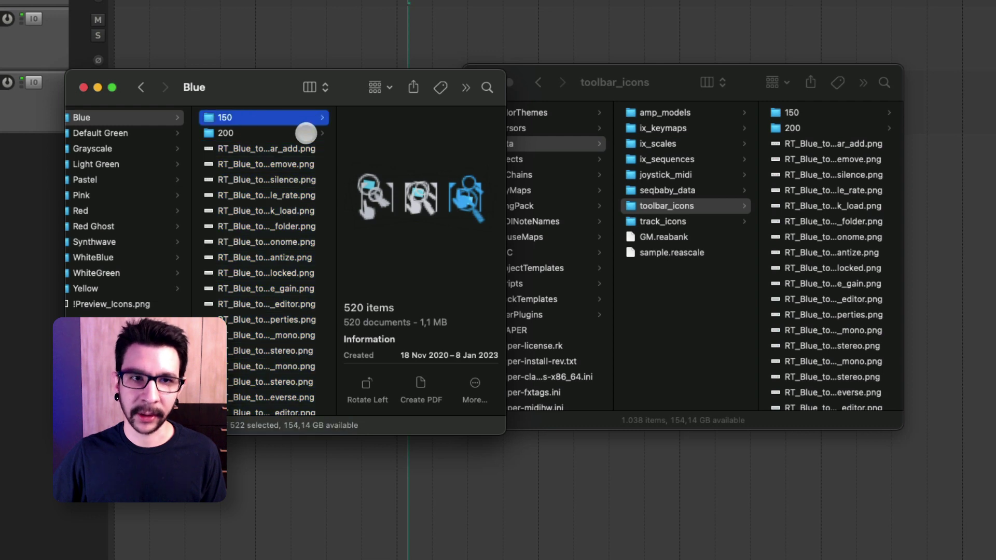
click(734, 118)
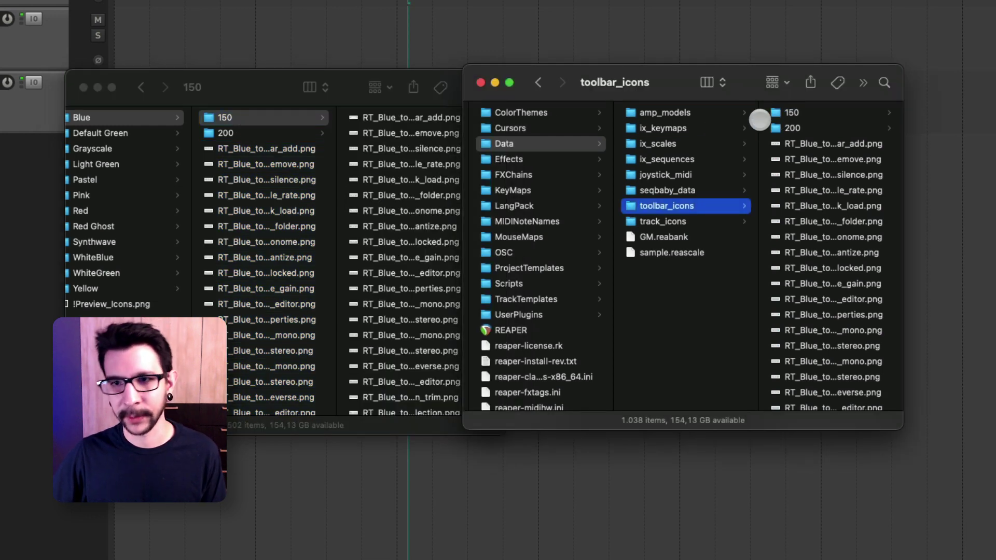
click(208, 128)
click(226, 134)
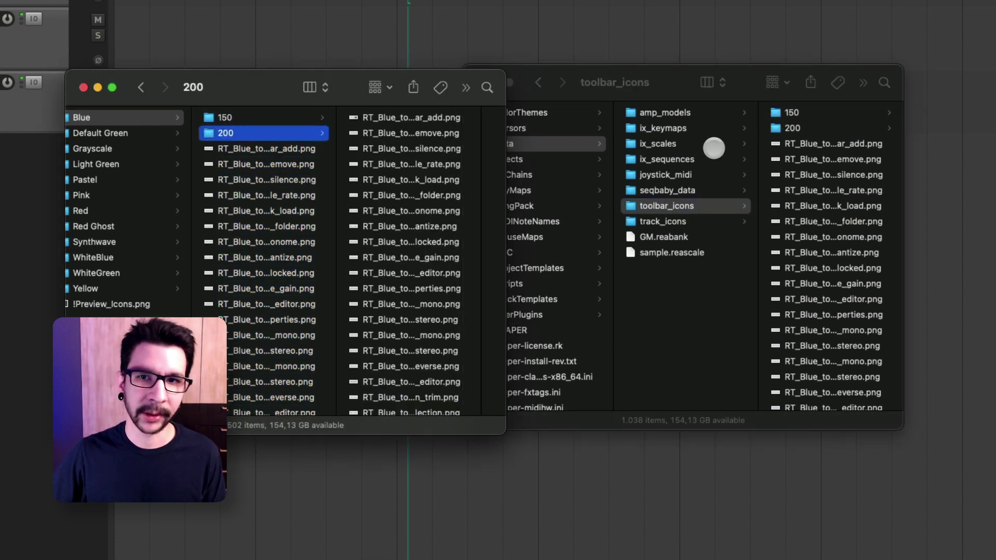
click(783, 130)
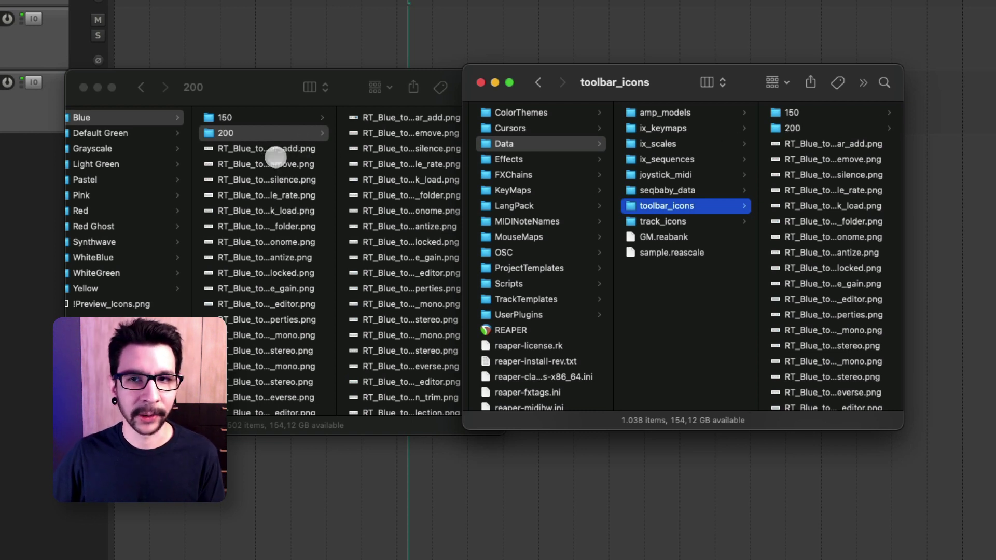
click(266, 121)
click(266, 118)
click(268, 133)
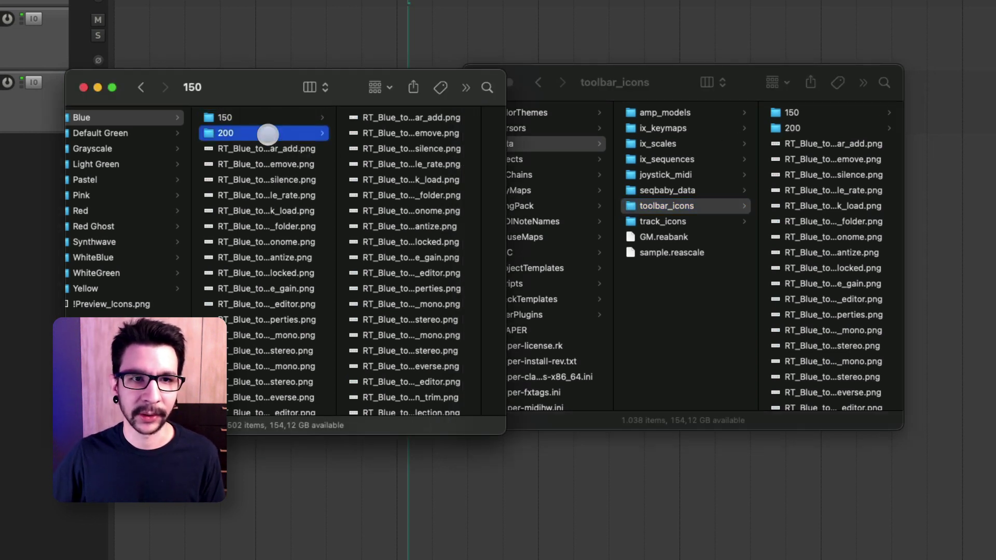
- Try to move the Blue theme's 150 and 200 folders together into toolbar_icons, stopping instead of replacing the existing ones
click(140, 87)
click(240, 118)
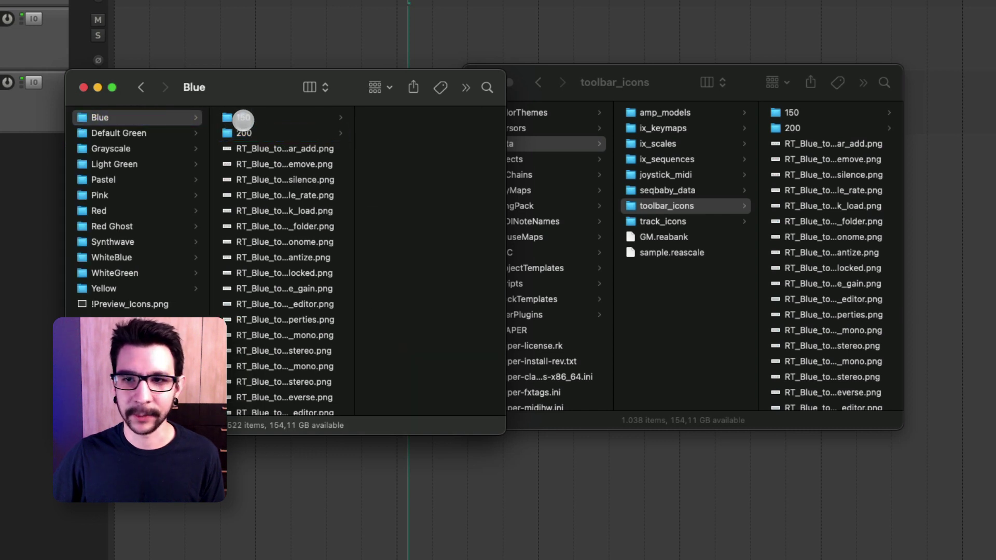
shift+click(244, 134)
drag(244, 133, 803, 196)
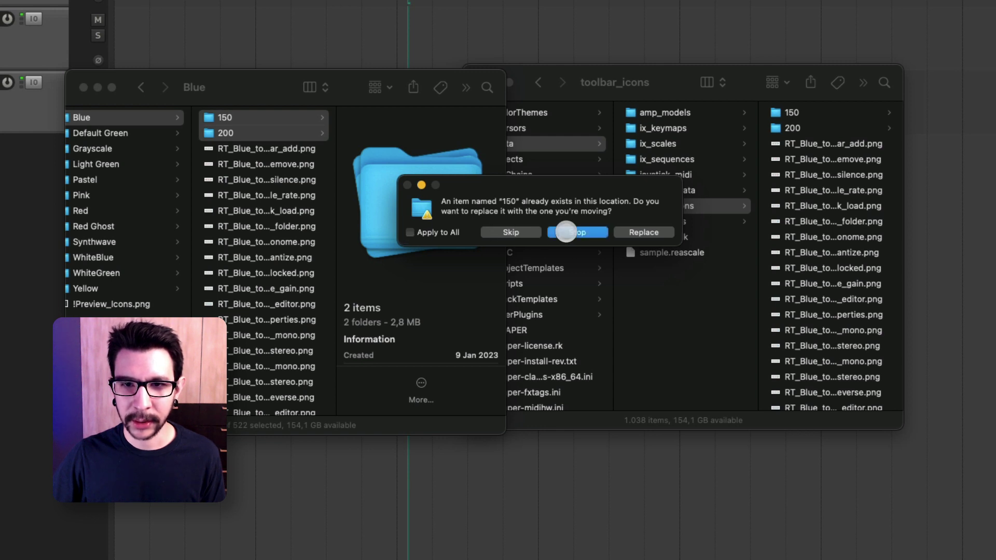
click(566, 232)
- Copy all PNG files from the Blue theme's 150 folder into the 150 folder of toolbar_icons
click(286, 161)
click(288, 123)
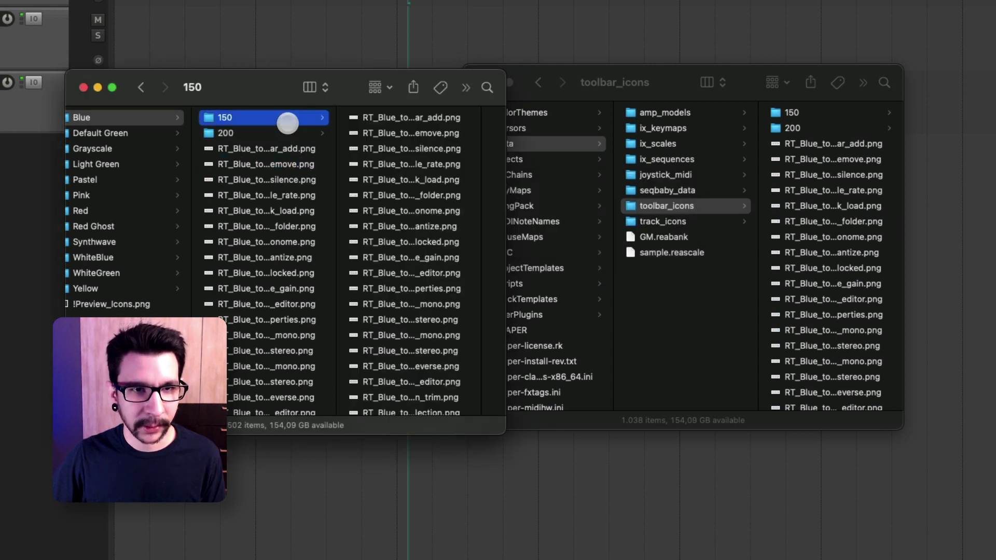
click(382, 148)
key(super+a)
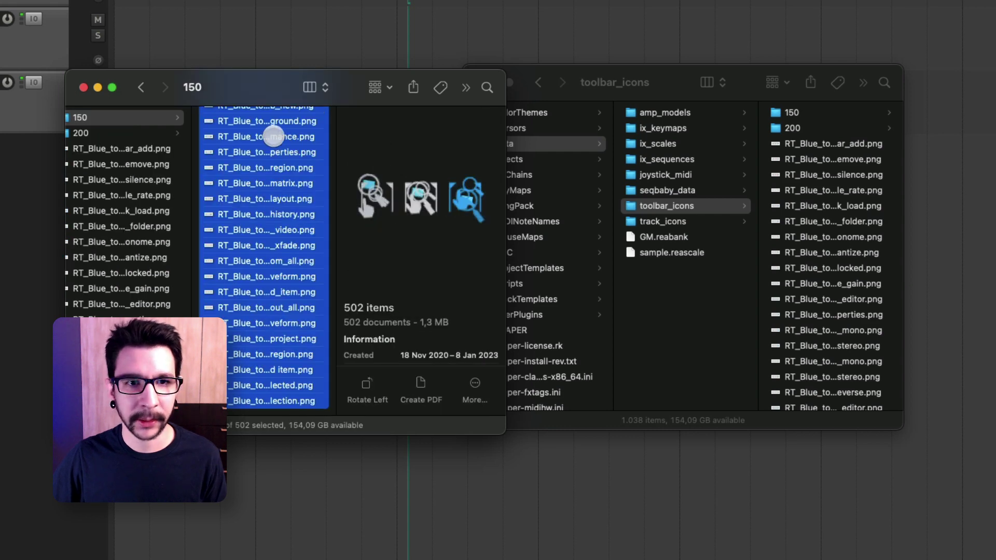
drag(270, 134, 787, 160)
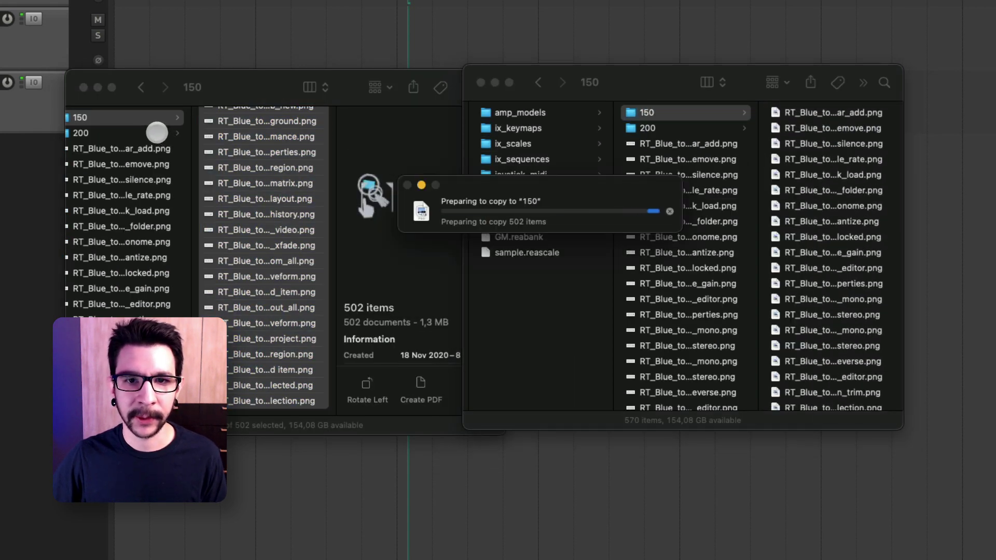
- Copy all PNG files from the Blue theme's 200 folder into the 200 folder of toolbar_icons
click(157, 133)
click(156, 133)
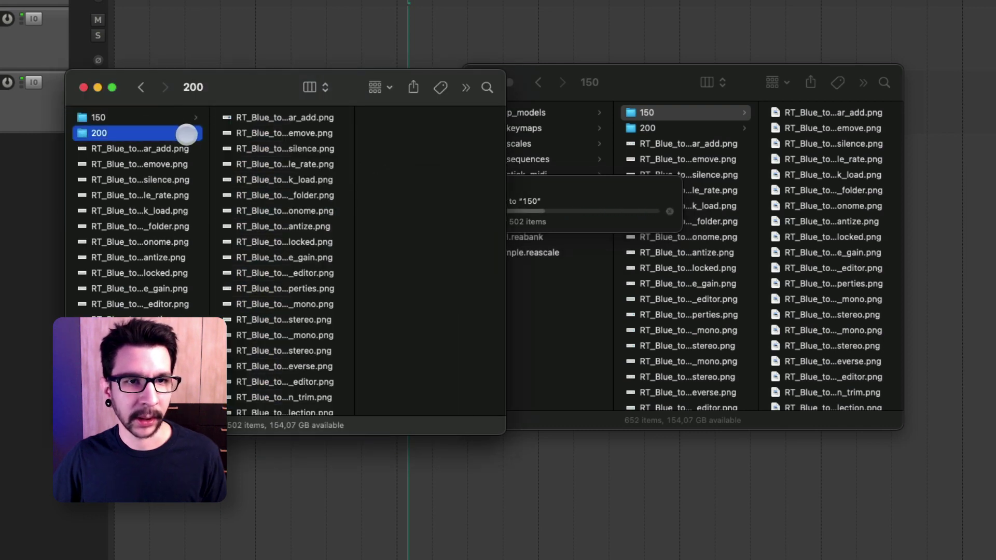
key(super+a)
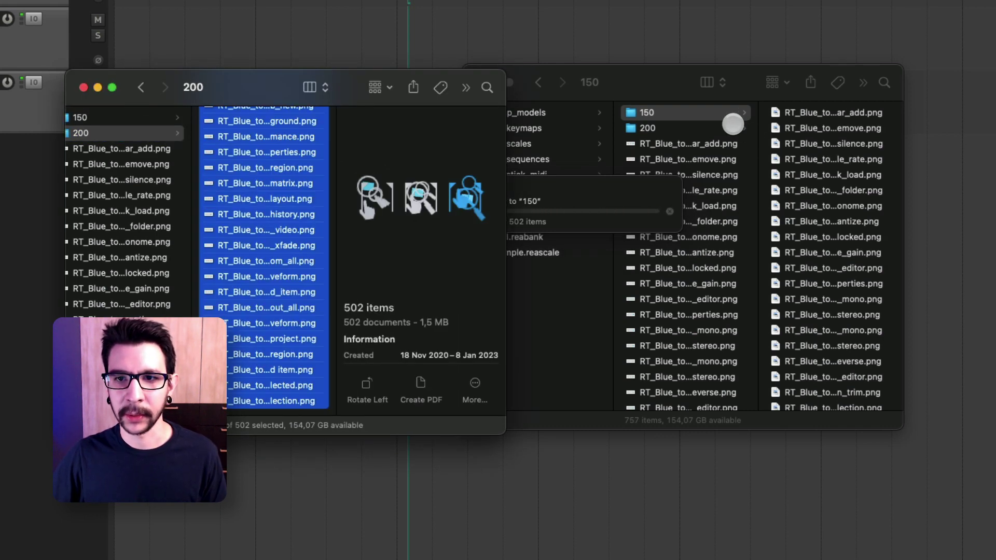
click(725, 127)
click(725, 127)
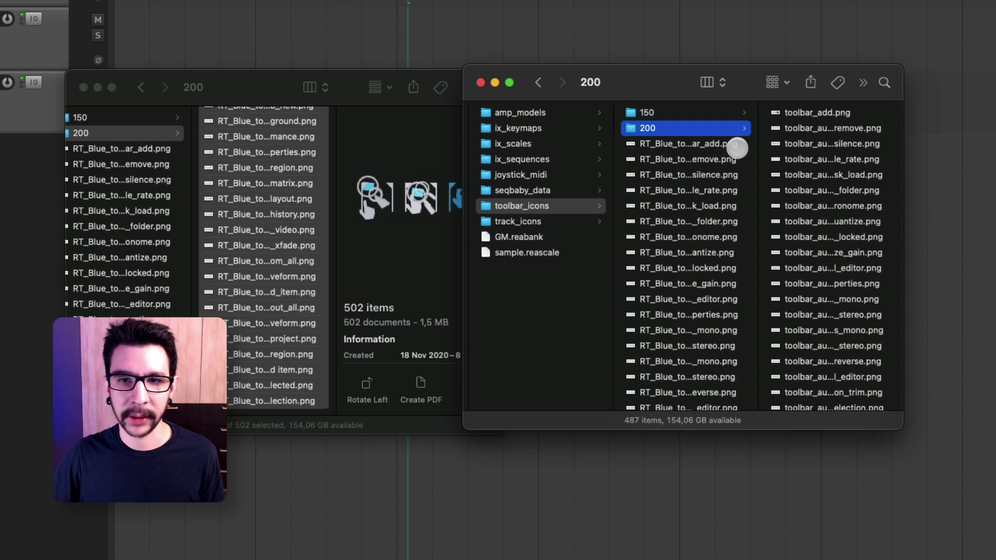
key(super+v)
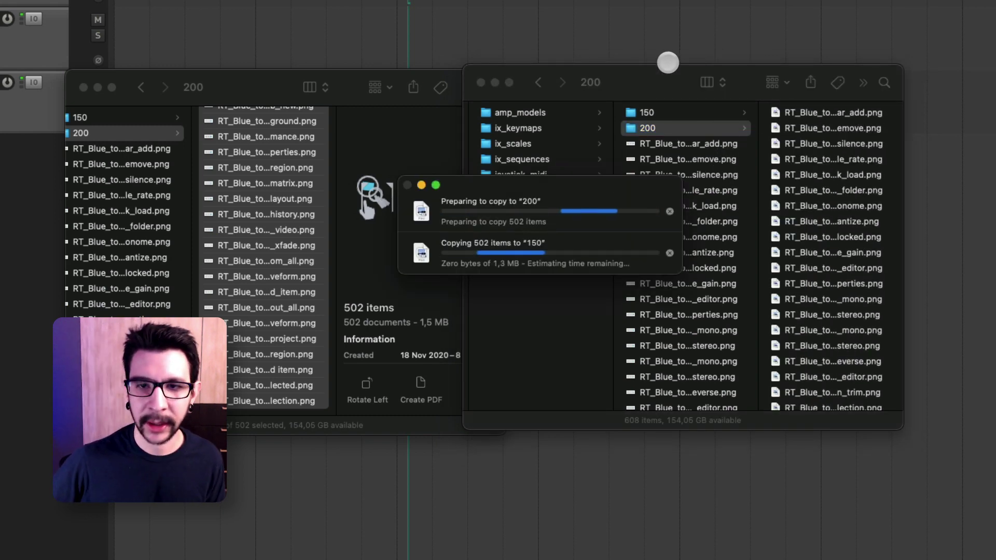
- Check the copied Blue icons in toolbar_icons and in its 150 and 200 subfolders
drag(656, 73, 701, 76)
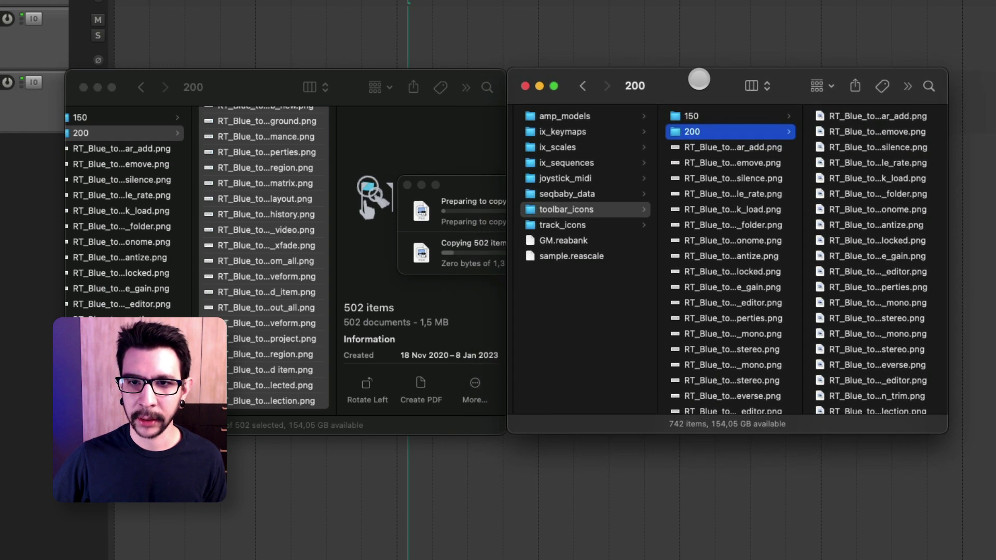
click(717, 116)
click(491, 184)
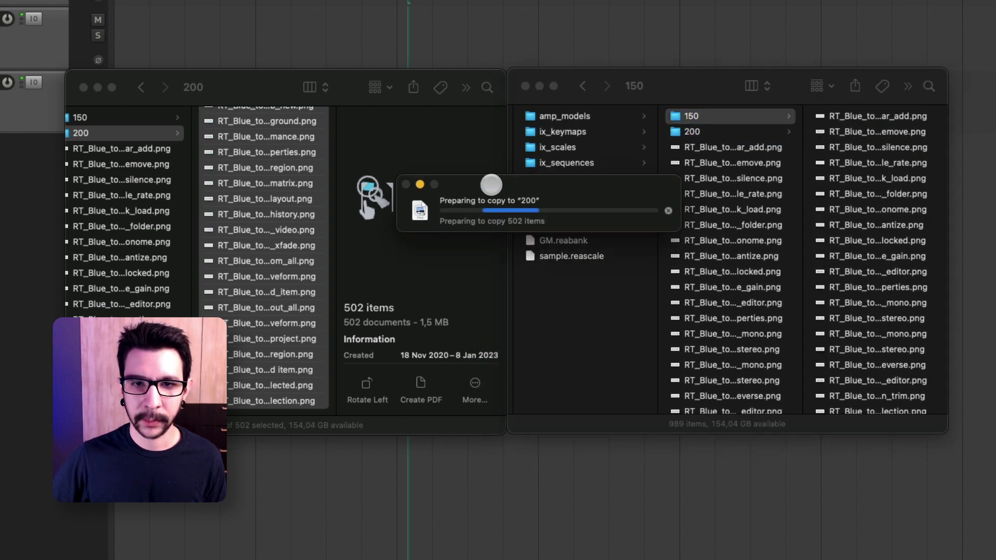
drag(491, 184, 477, 230)
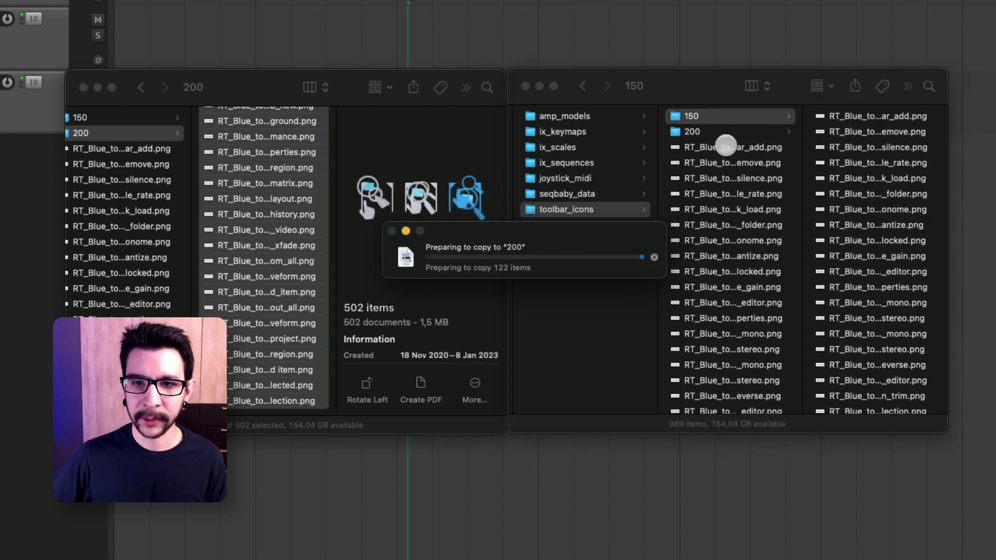
click(701, 117)
click(694, 132)
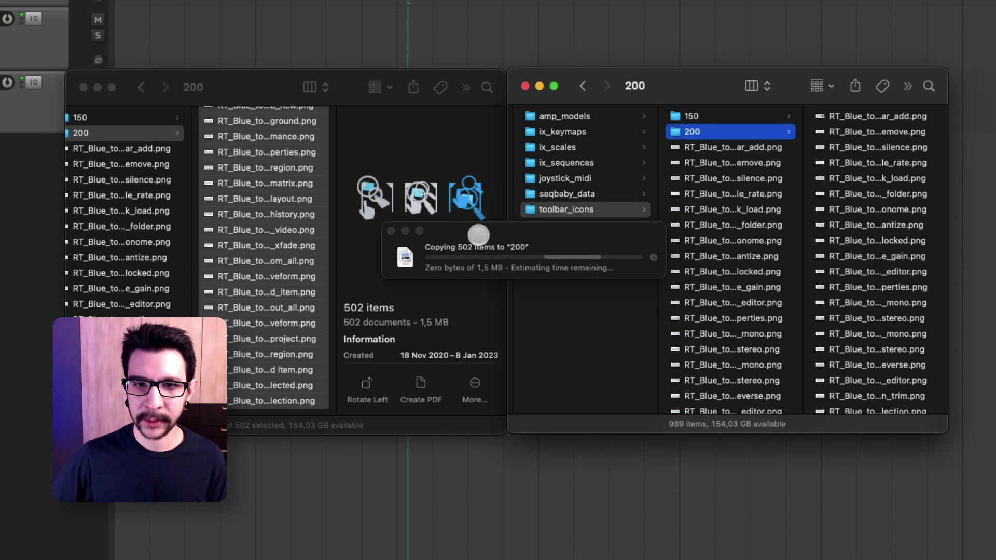
click(717, 164)
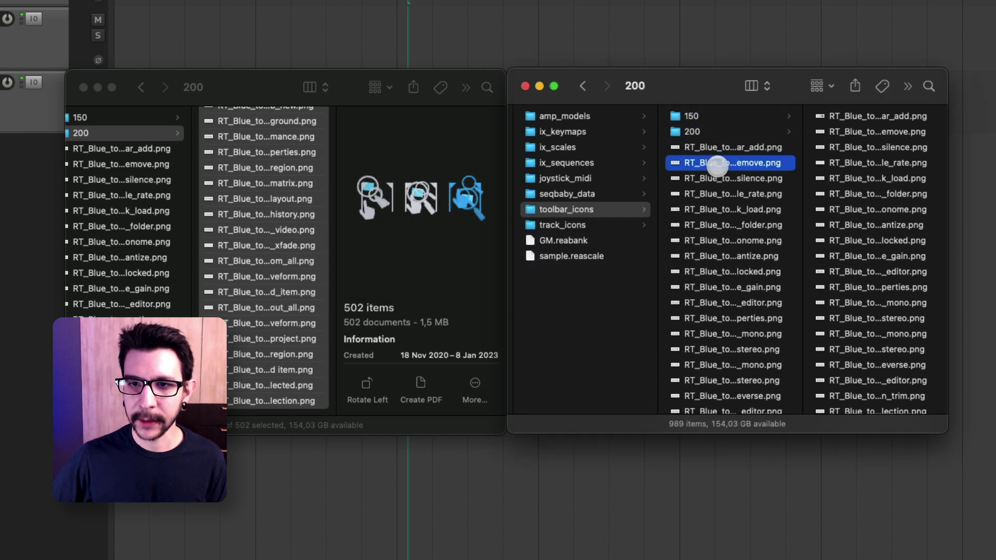
scroll(714, 218, down, 10)
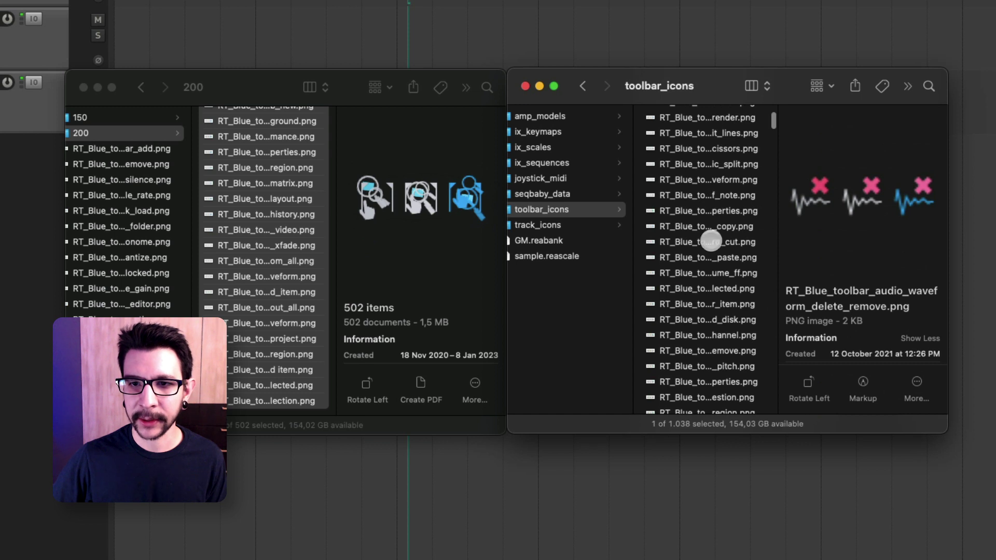
scroll(710, 244, down, 5)
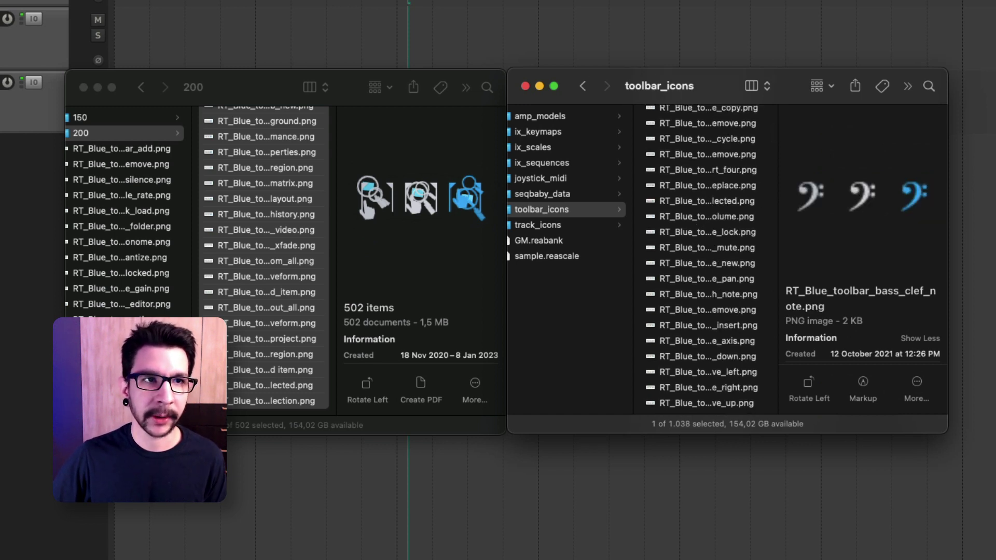
scroll(670, 220, up, 15)
click(560, 209)
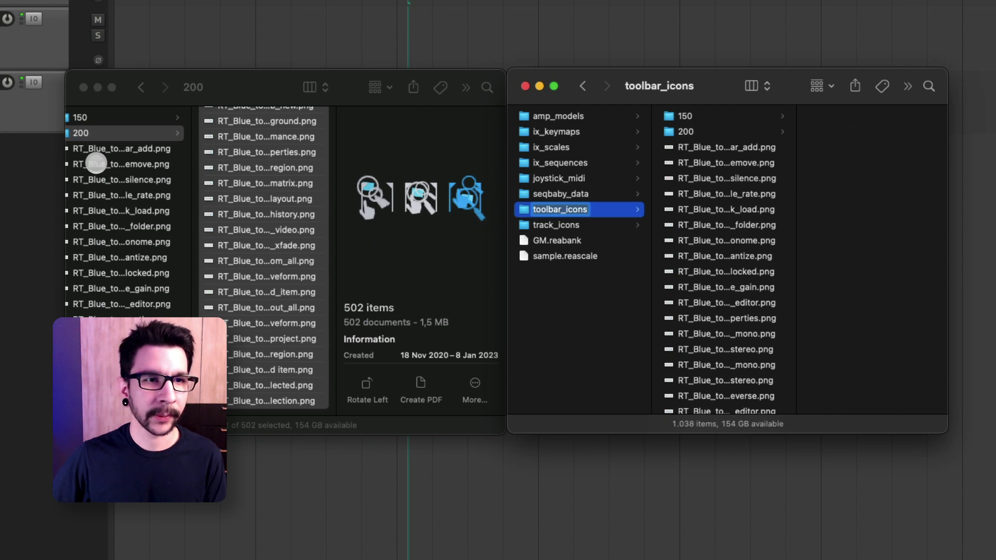
- Select and copy everything in the Pastel icon folder, including its 150 and 200 subfolders
click(112, 134)
key(Left)
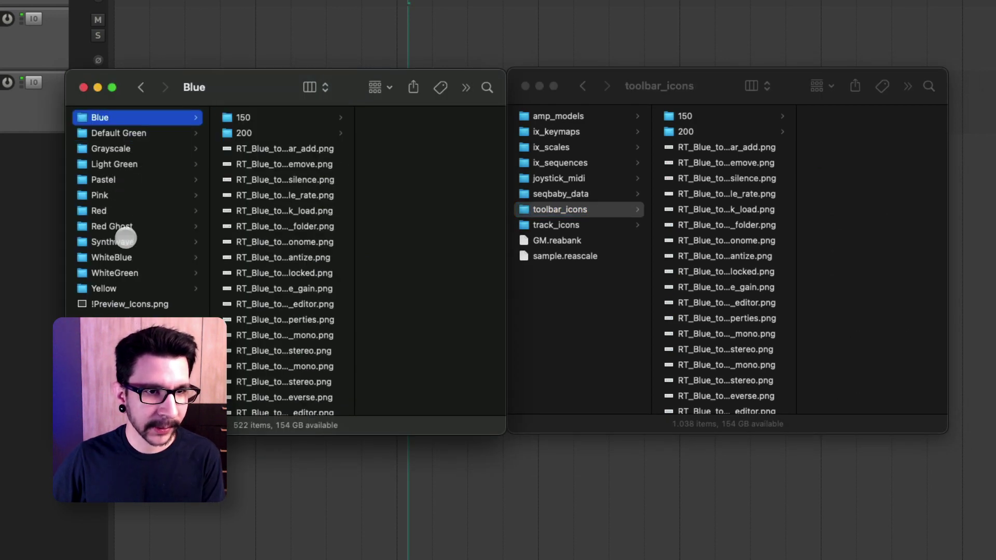
click(138, 179)
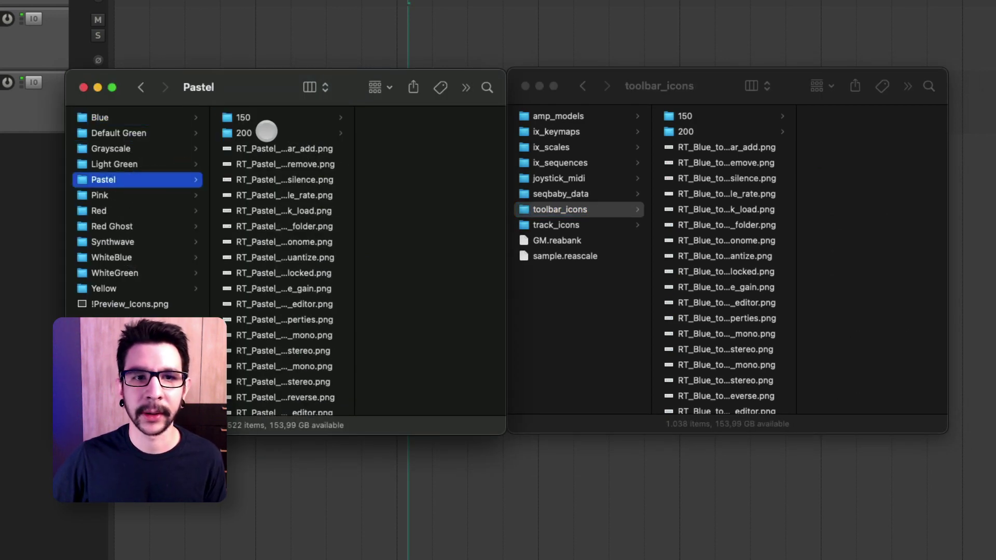
click(266, 135)
key(super+a)
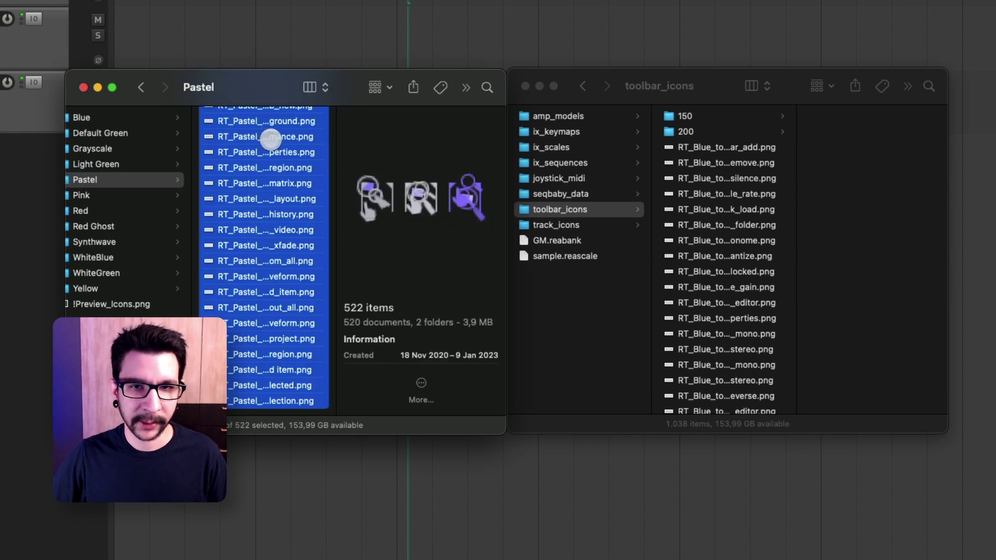
- Paste the Pastel items into REAPER's toolbar_icons folder, merging the existing 150 and 200 folders with Apply to All
click(716, 81)
click(572, 197)
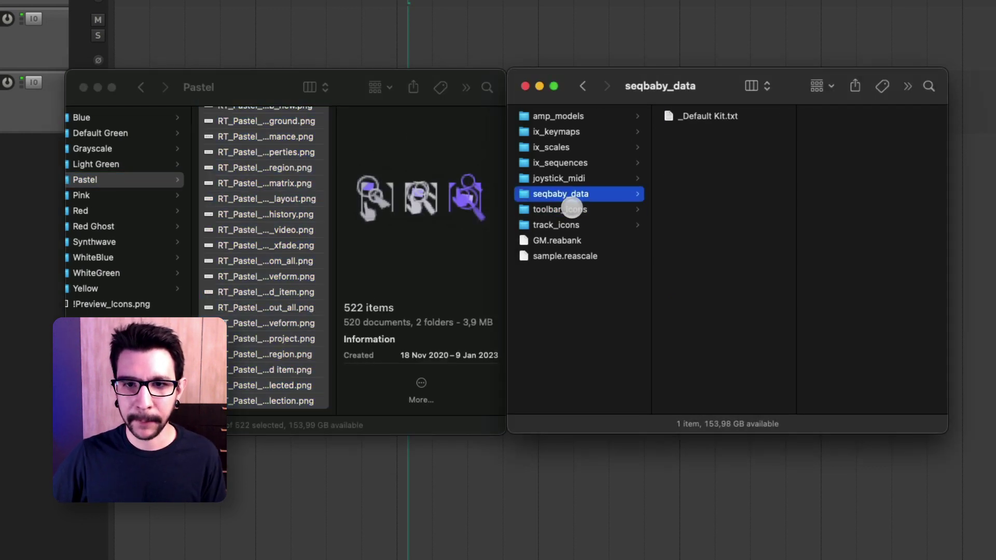
click(572, 208)
key(super+v)
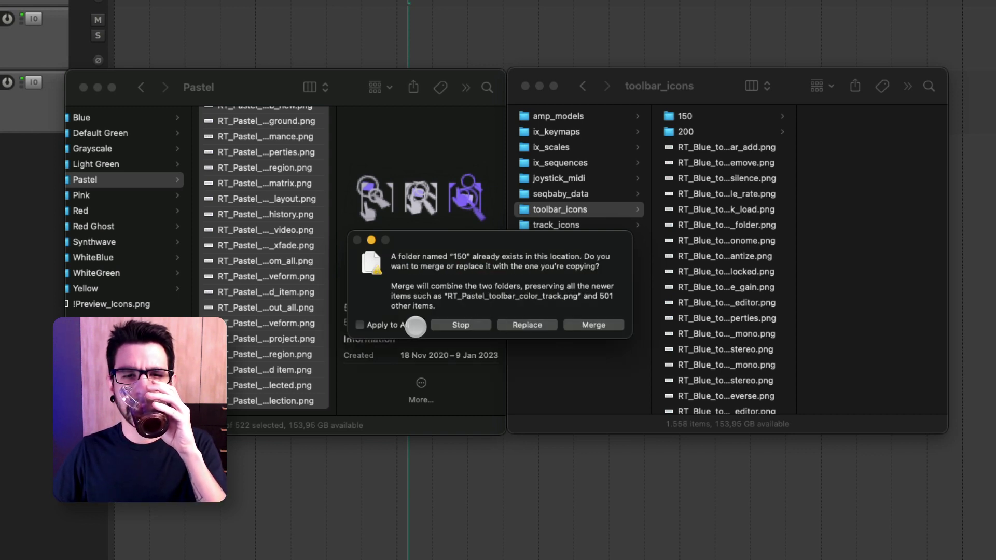
click(414, 326)
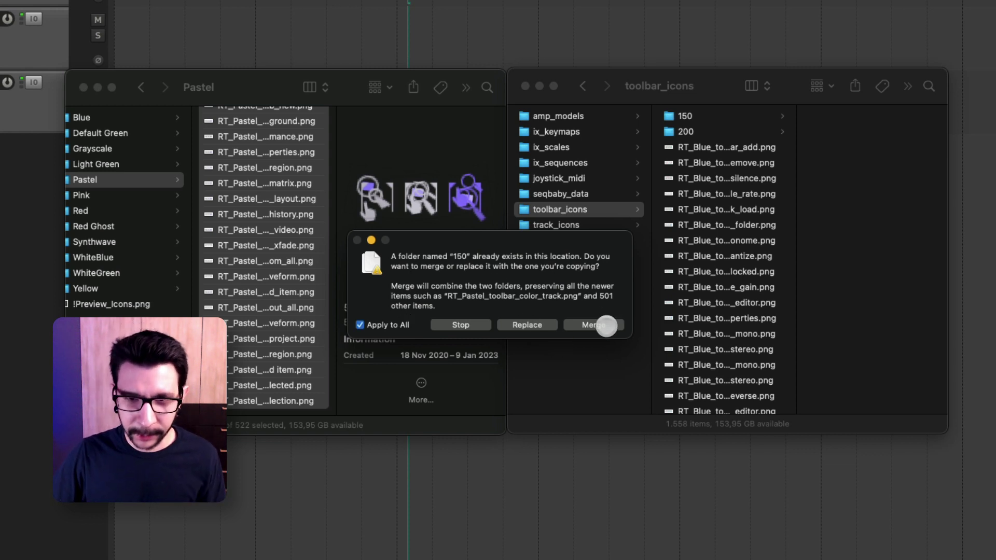
click(593, 325)
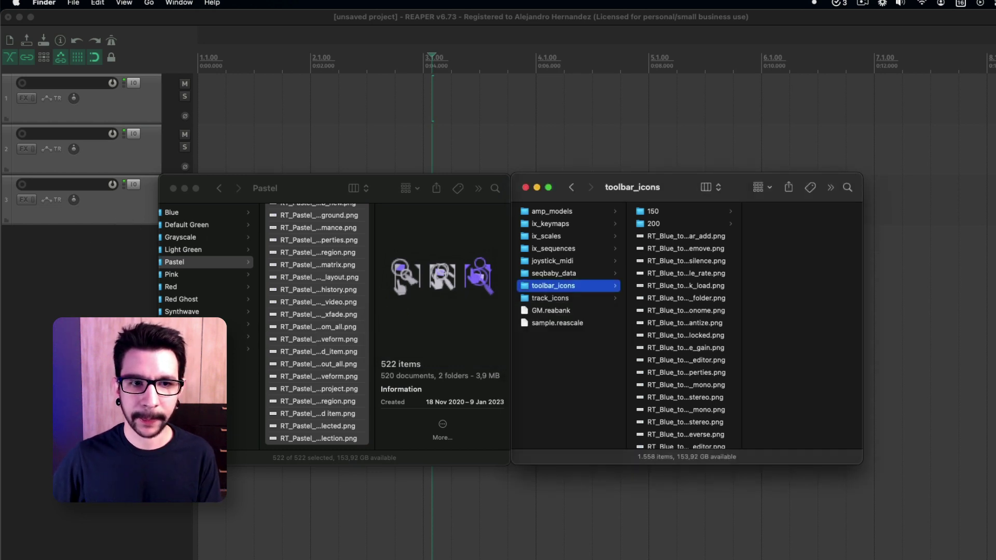
- Switch from Finder to REAPER and open the customization of the main toolbar, dismissing the action list
click(214, 395)
click(214, 391)
click(220, 371)
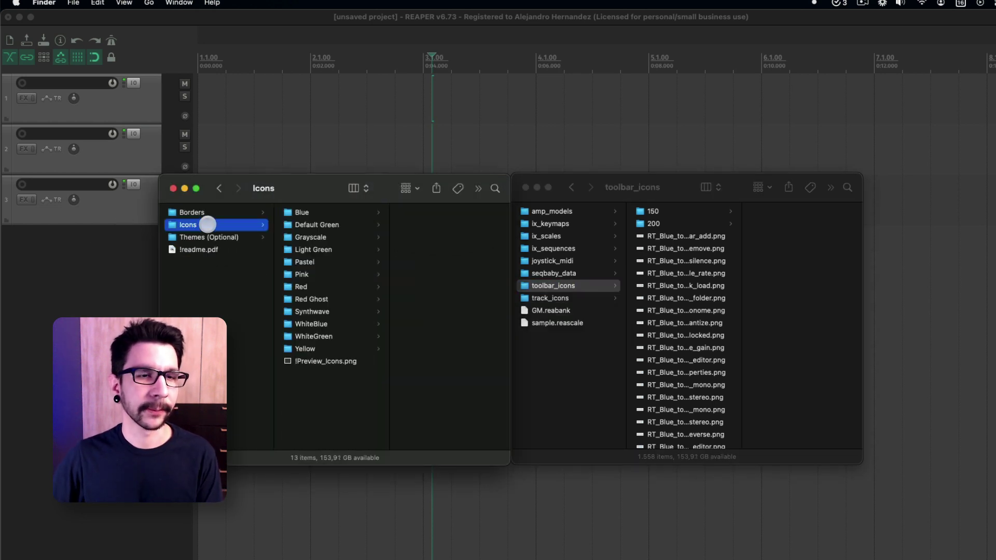
click(204, 212)
click(78, 269)
right_click(134, 59)
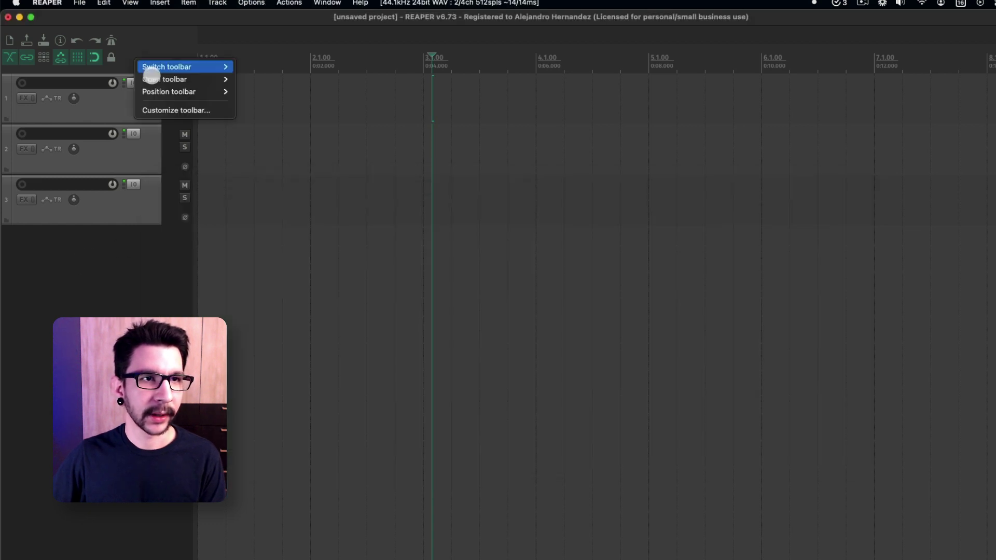
click(167, 107)
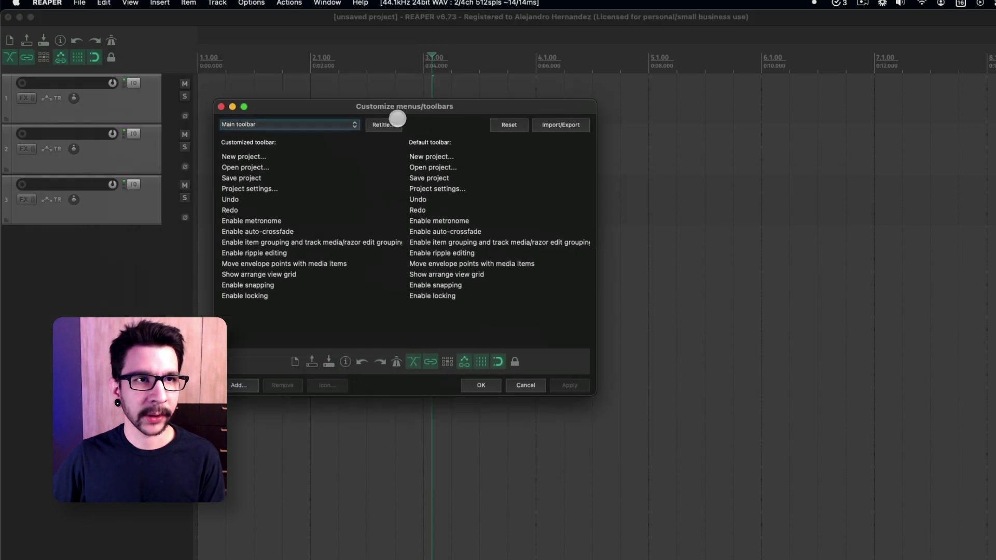
click(360, 402)
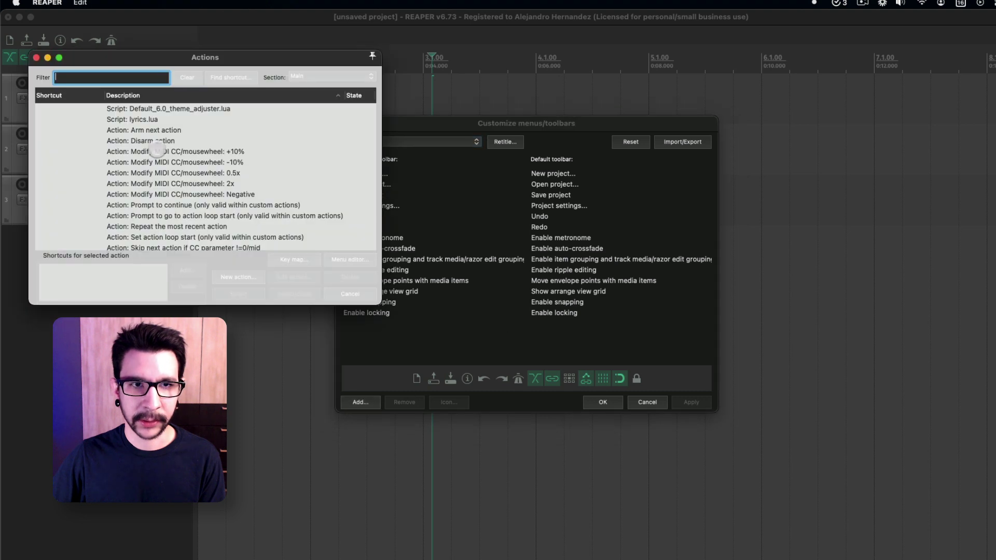
click(38, 57)
- Open the icon picker for the Enable snapping button, enlarge it and look through the available icons
click(378, 302)
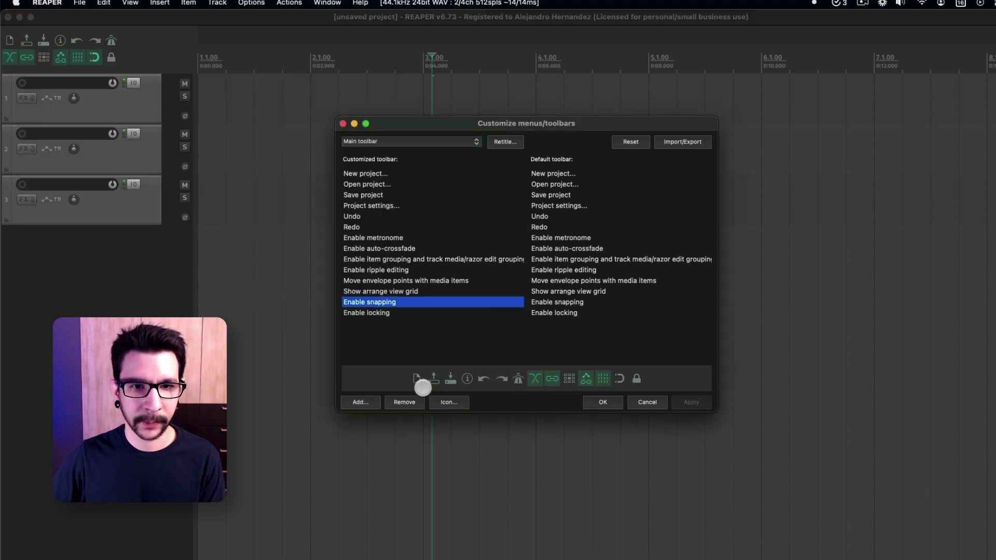
click(449, 402)
click(458, 426)
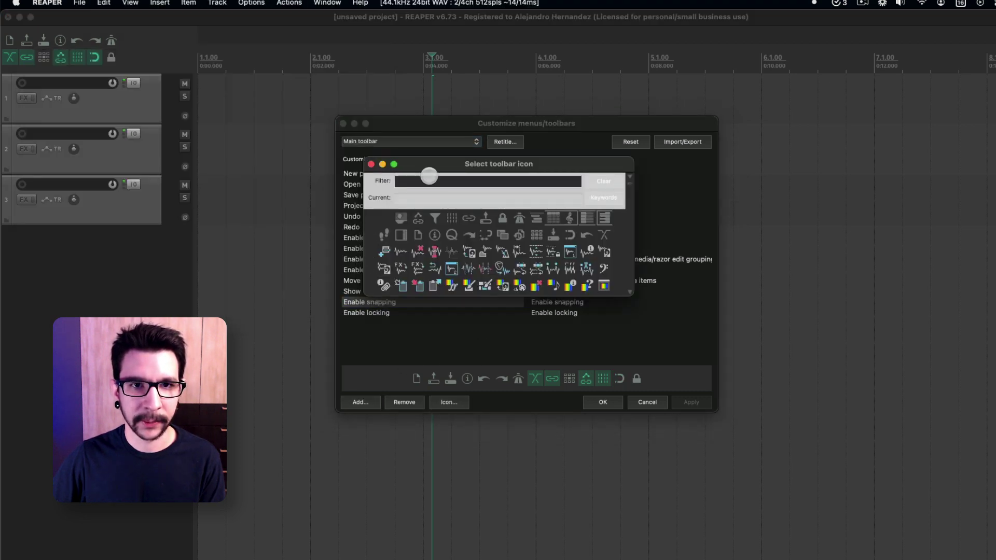
drag(428, 174, 644, 215)
drag(814, 346, 995, 559)
drag(774, 218, 611, 136)
scroll(592, 289, down, 10)
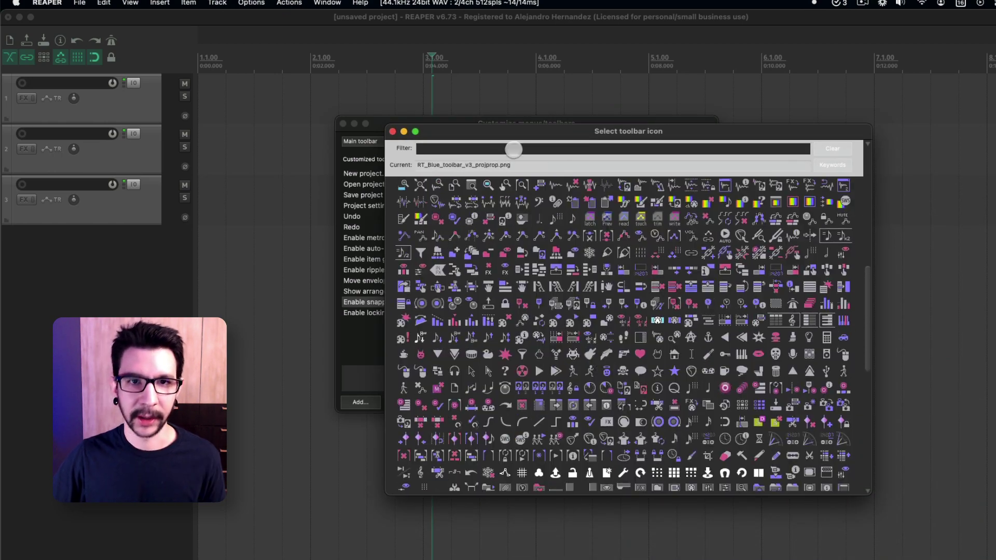
- Filter the toolbar icons by "Blue", "Purpl" and "pastel", and leave the toolbar customization without changing any icon
click(496, 148)
text(Blue)
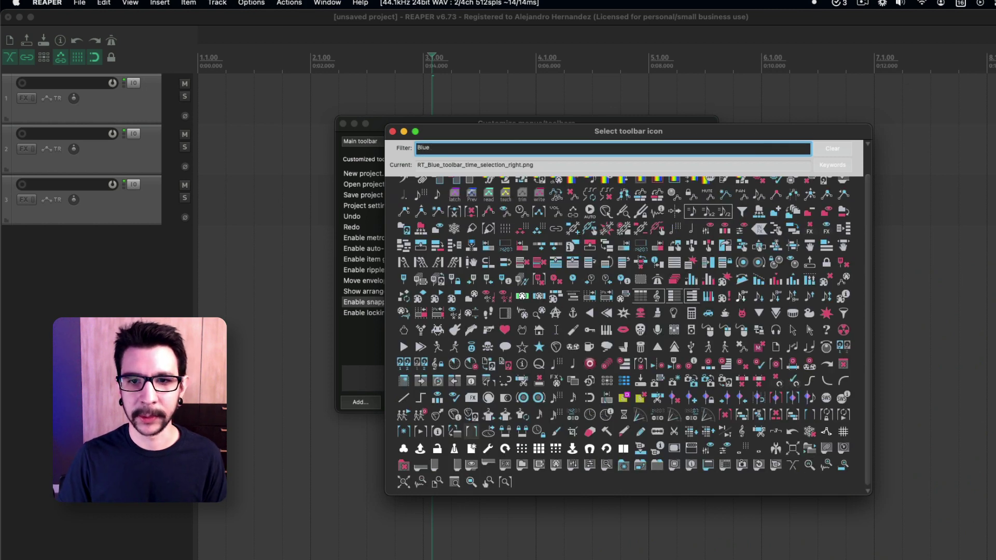
key(BackSpace)
text(Purpl)
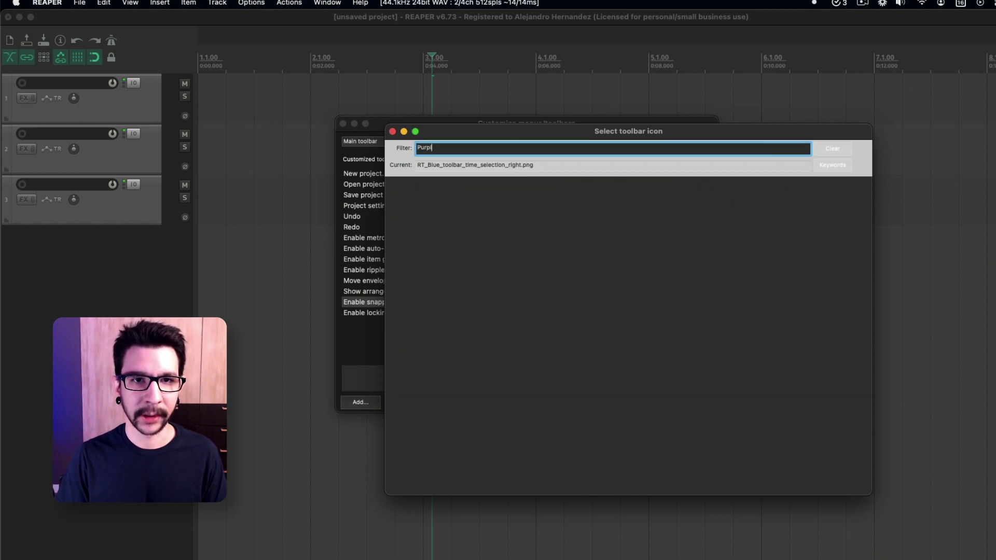
key(BackSpace)
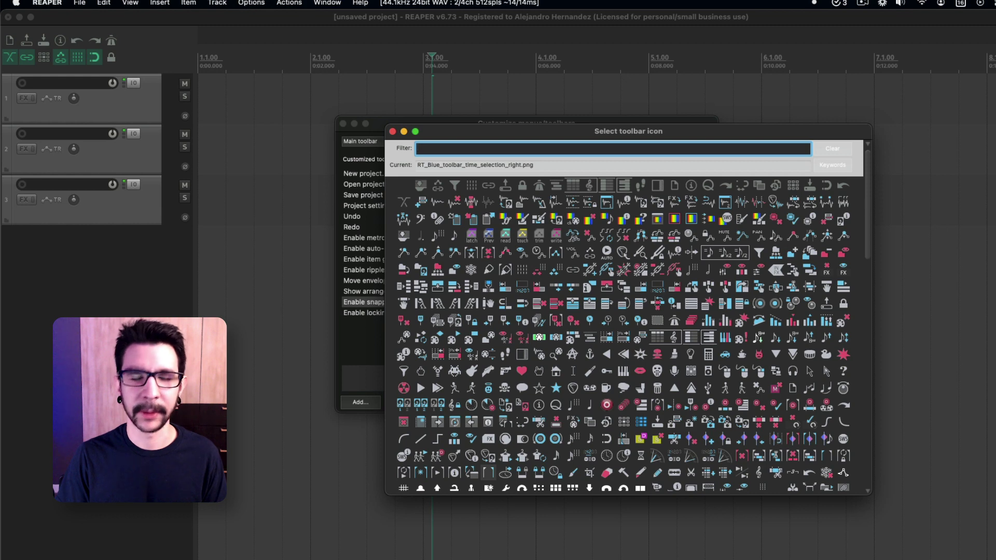
text(pastel)
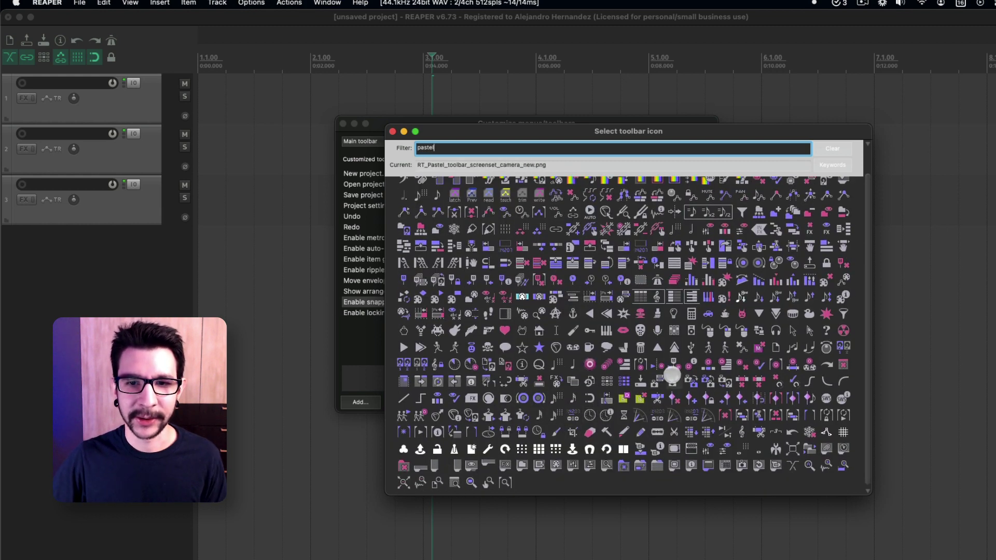
scroll(672, 374, up, 1)
click(393, 132)
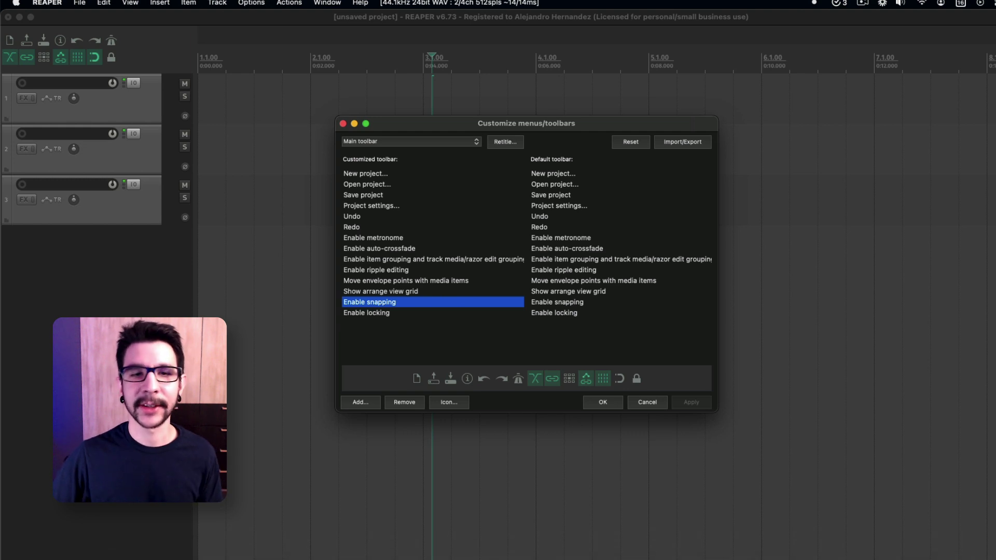
click(644, 404)
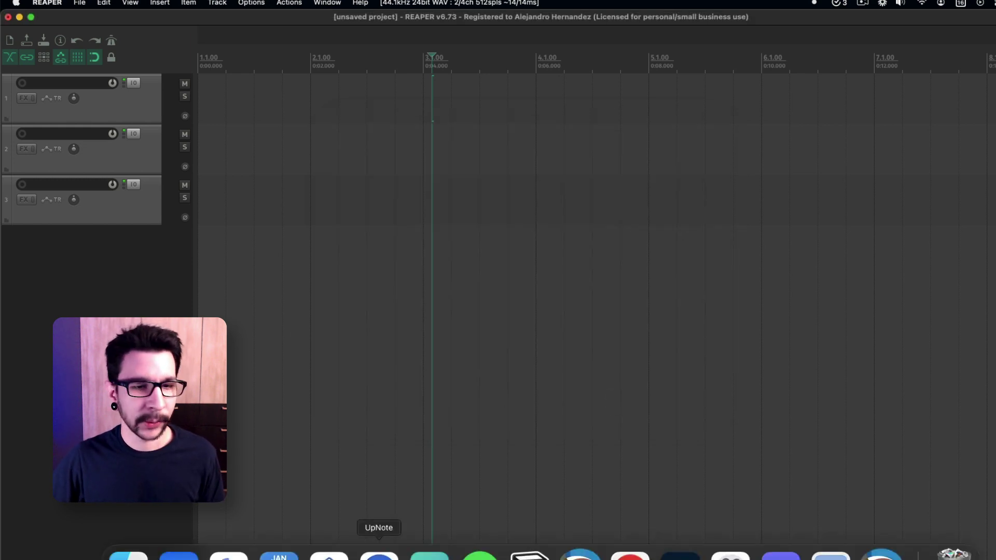
- Switch to Finder, open the Borders folder of RT_IconThemes_Vol1.2 and look over the border styles in !Preview_Borders.png
click(128, 554)
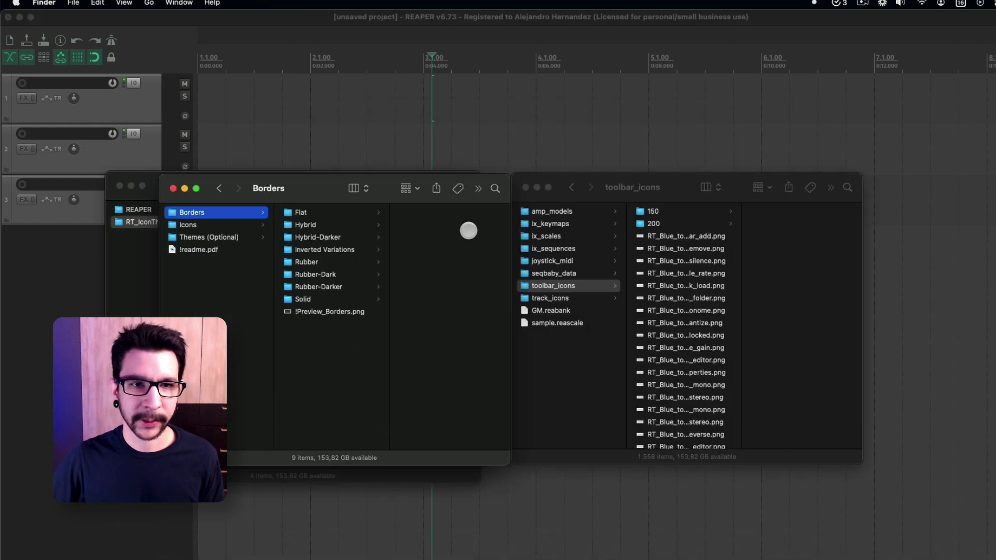
click(140, 251)
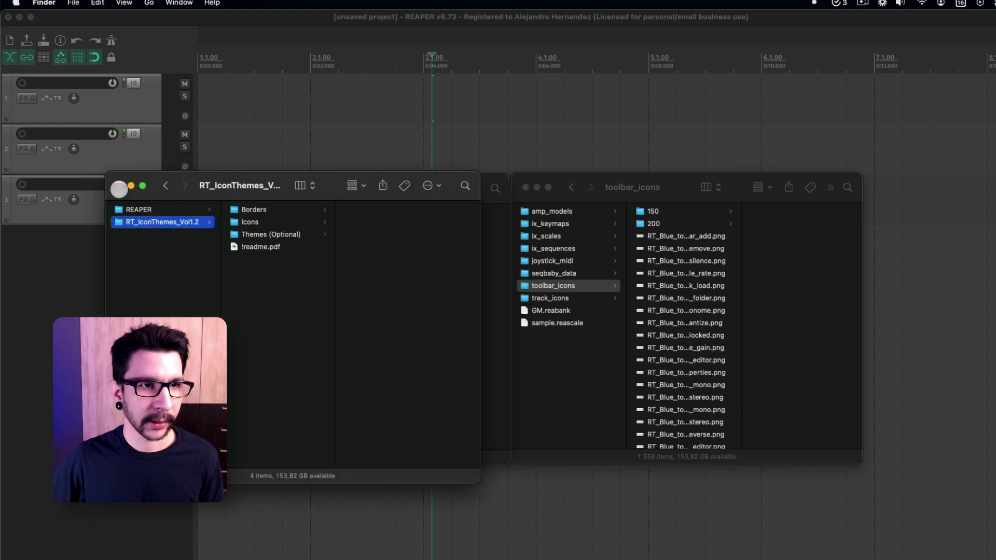
drag(265, 185, 318, 172)
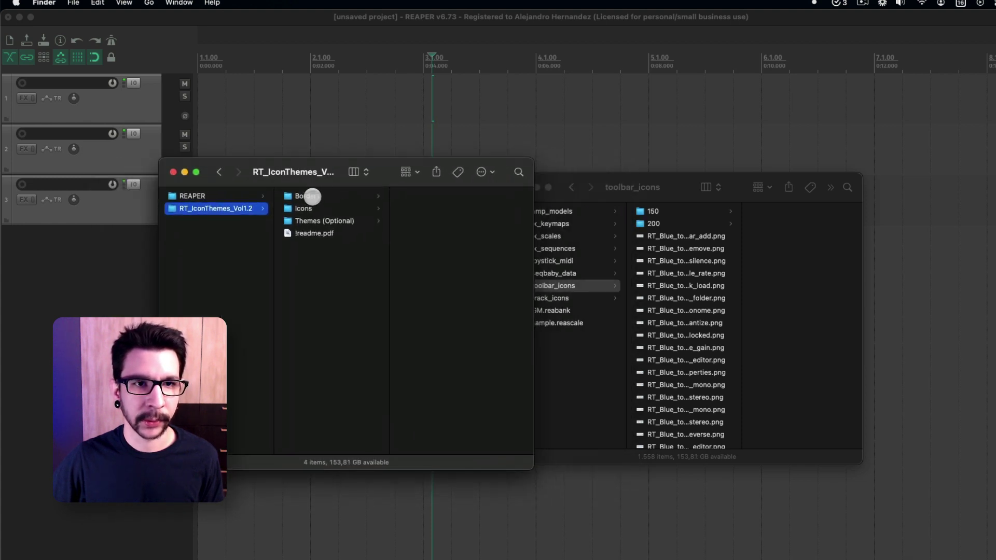
click(311, 196)
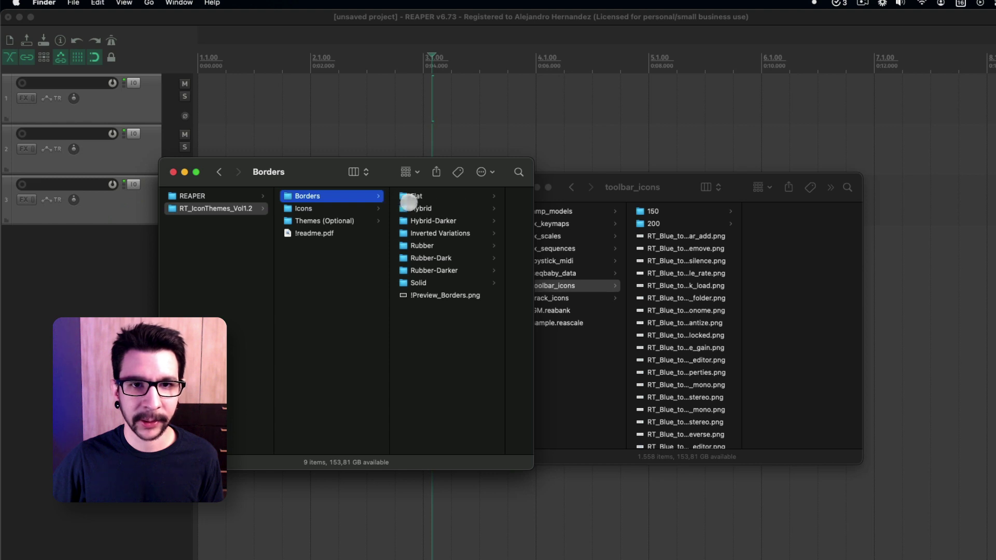
click(402, 296)
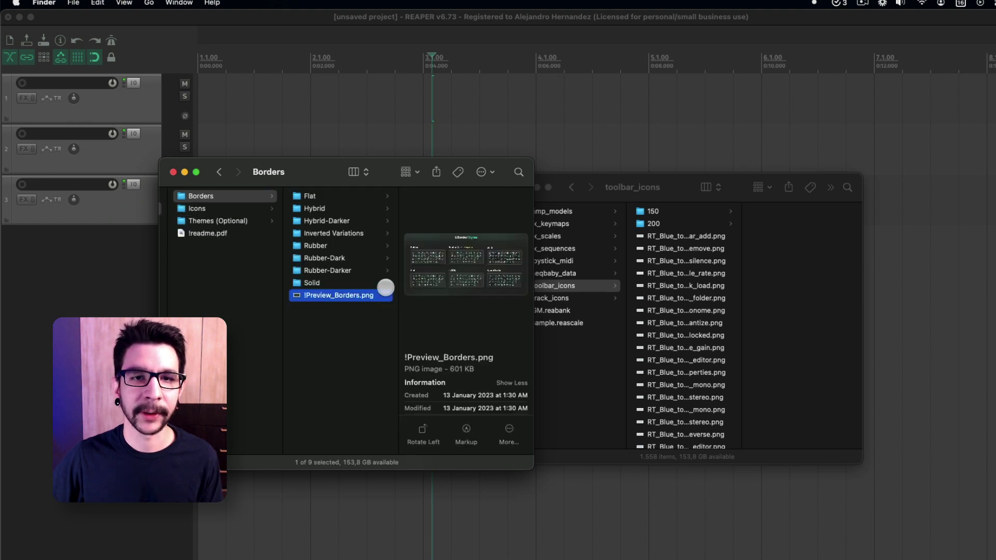
key(space)
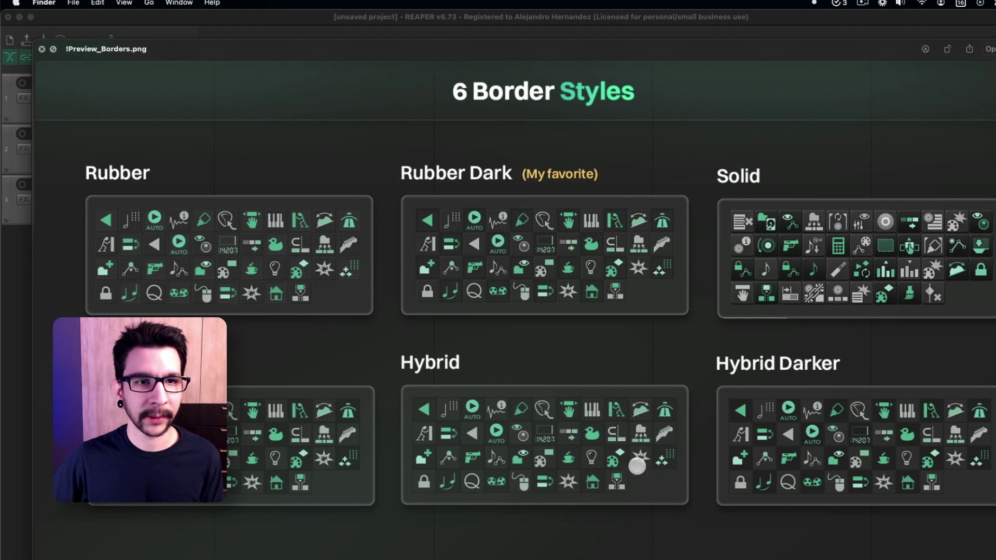
key(space)
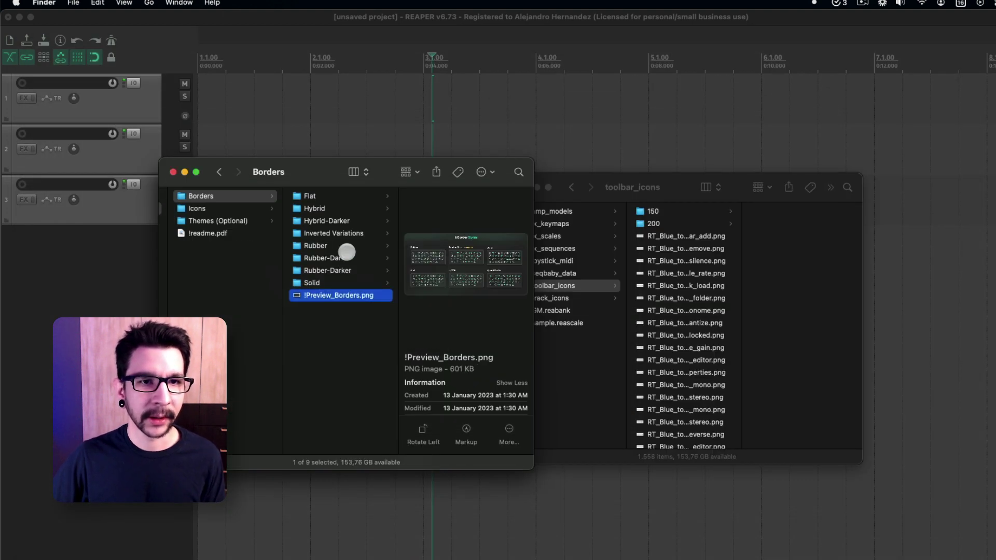
- Examine the Rubber-Dark border folder, including its 150 and 200 subfolders and the toolbar_blank.png images
click(347, 258)
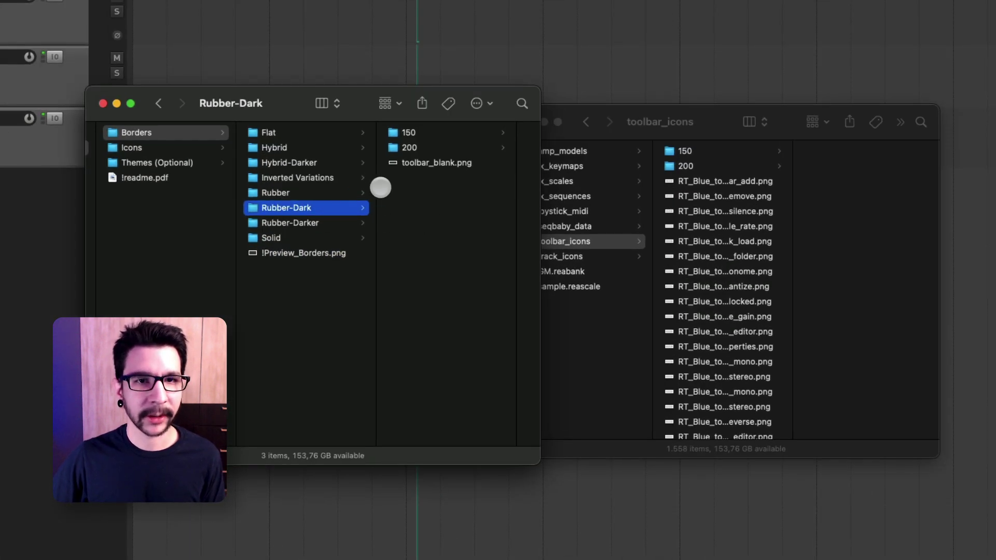
drag(418, 182, 416, 136)
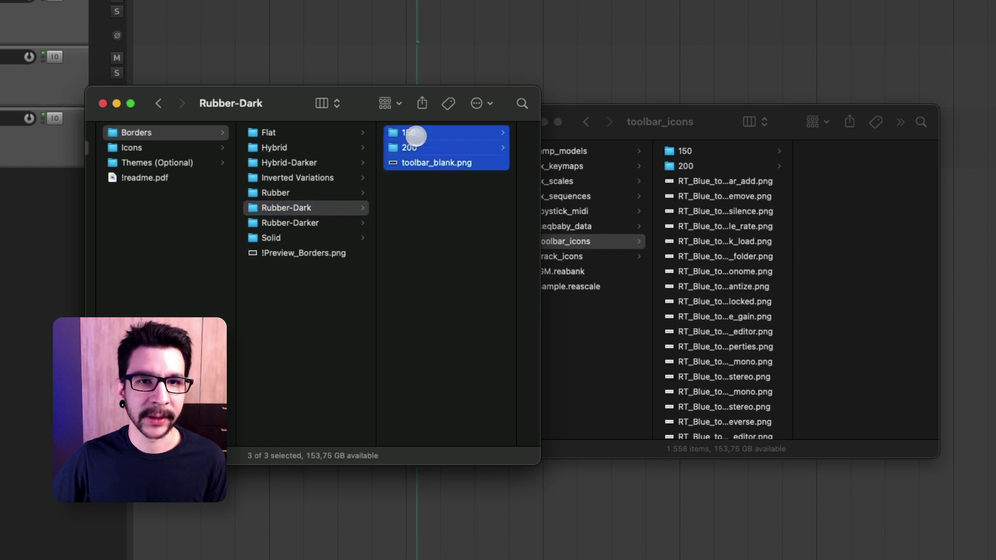
click(346, 193)
click(344, 164)
click(354, 146)
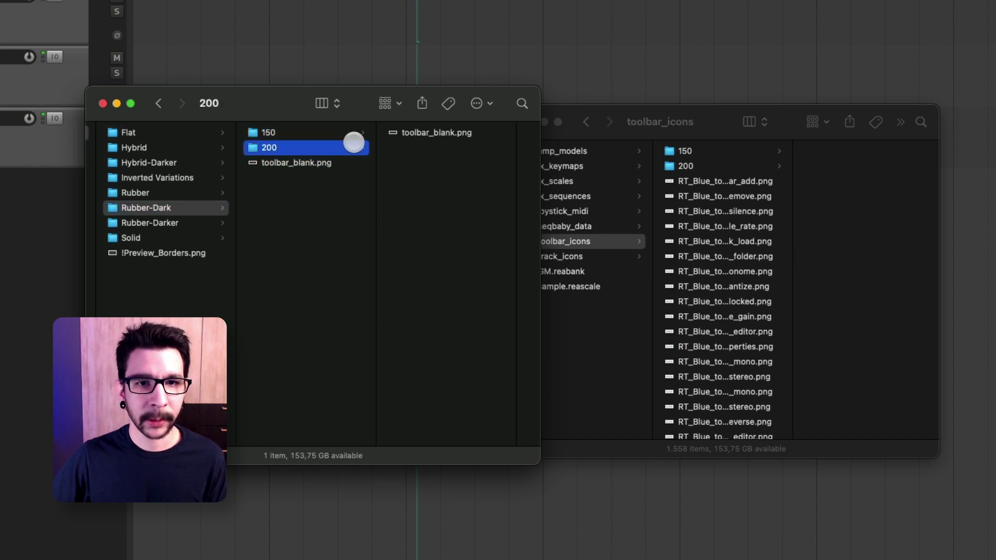
click(404, 133)
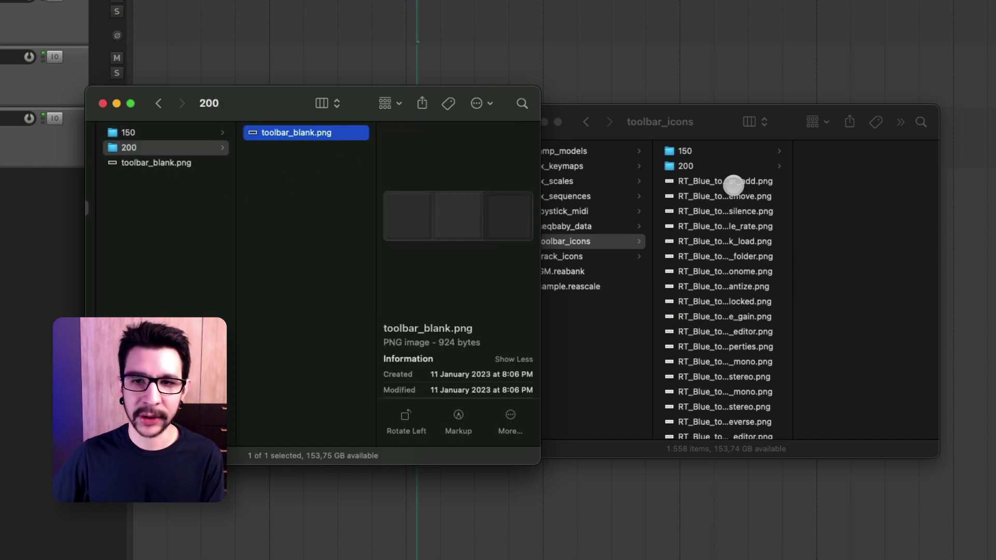
click(305, 246)
key(super+Up)
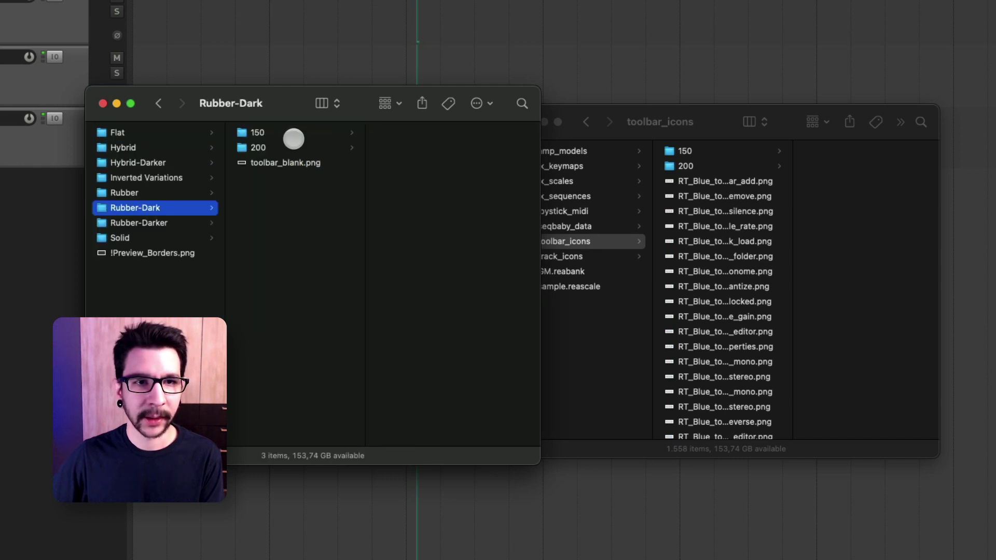
click(292, 145)
click(291, 132)
click(284, 162)
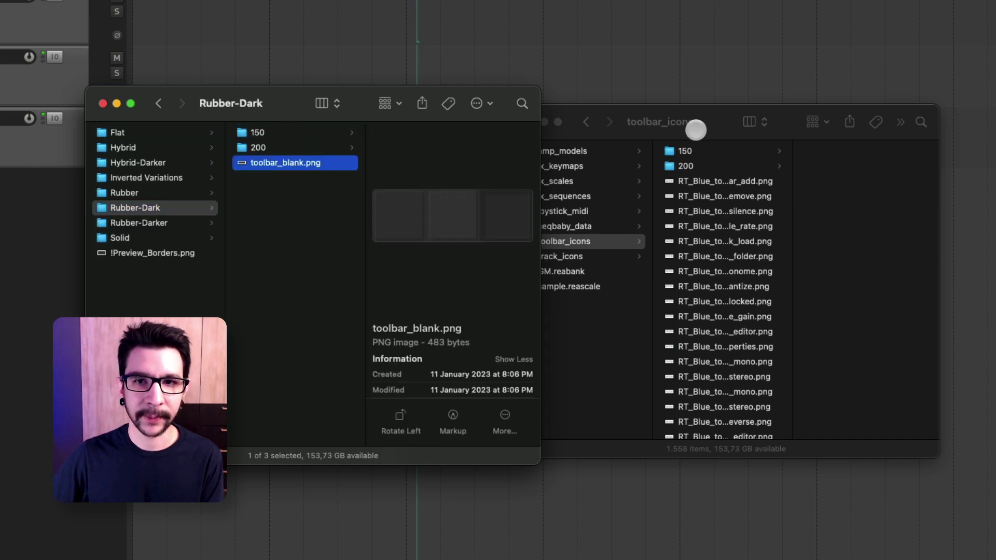
- Show the REAPER resource path in Finder from REAPER and open its ColorThemes folder
drag(695, 130, 738, 107)
click(620, 302)
key(super+Up)
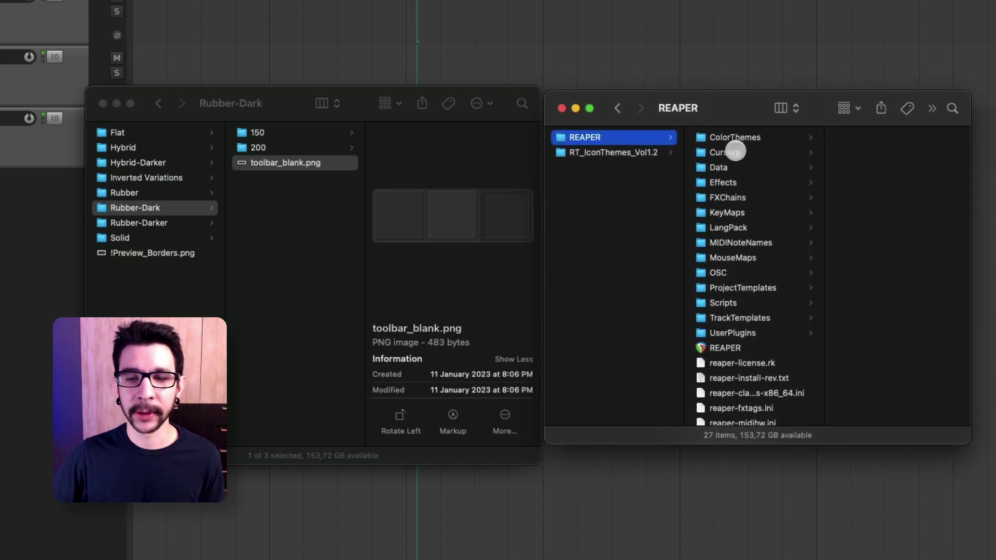
click(304, 1)
click(182, 1)
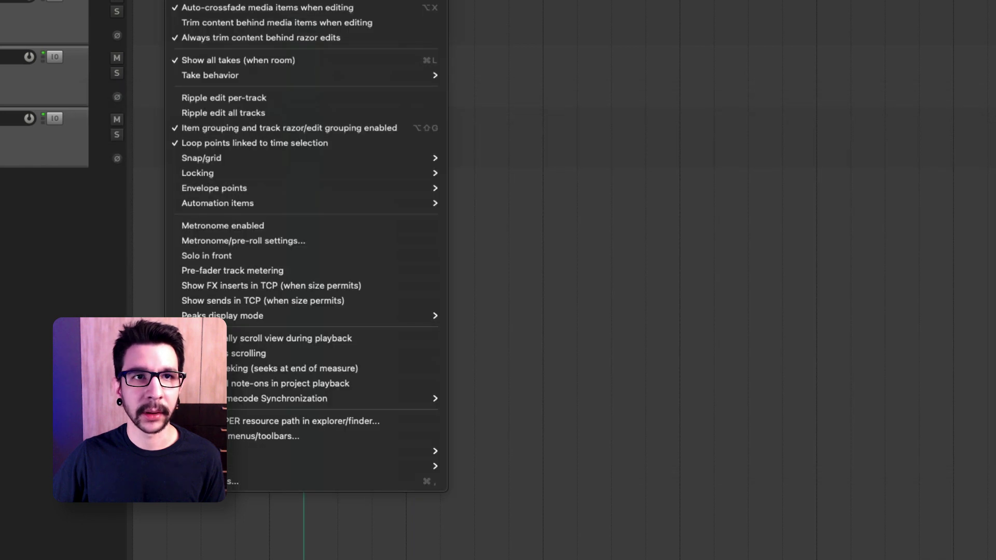
click(330, 424)
drag(730, 116, 629, 122)
click(662, 150)
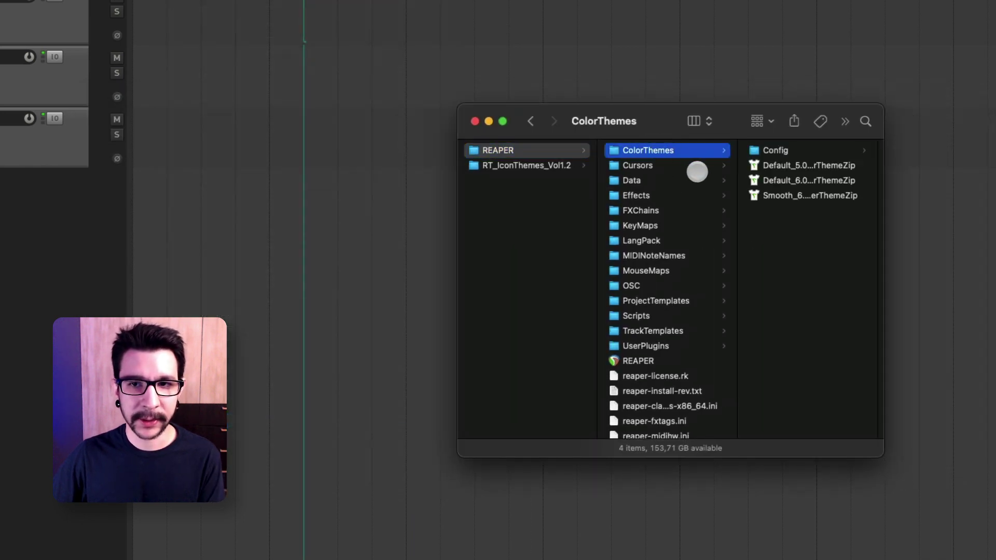
- Rename Smooth_6.ReaperThemeZip to Smooth_6.ReaperTheme.Zip and accept the change to the .Zip extension
key(Right)
key(Down)
key(Down)
key(Down)
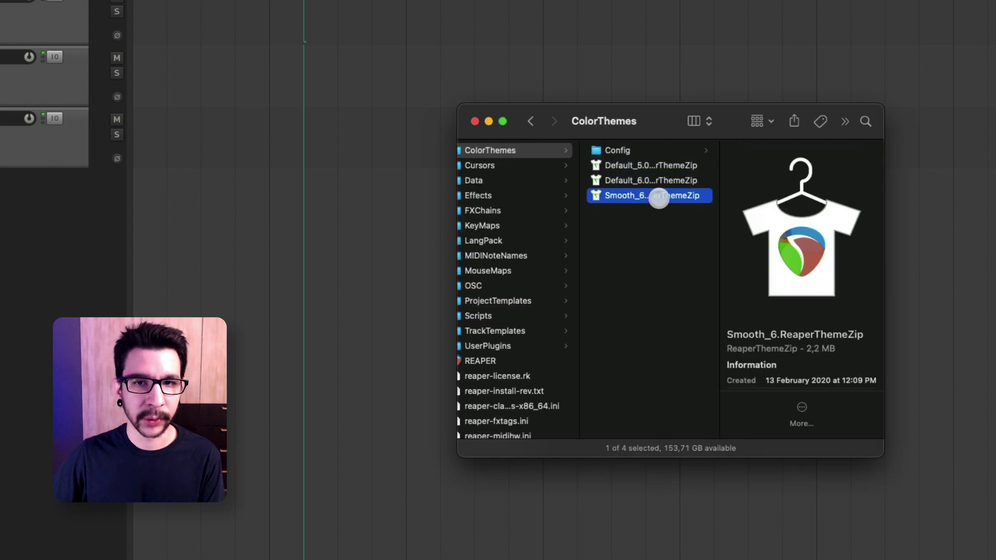
double_click(718, 203)
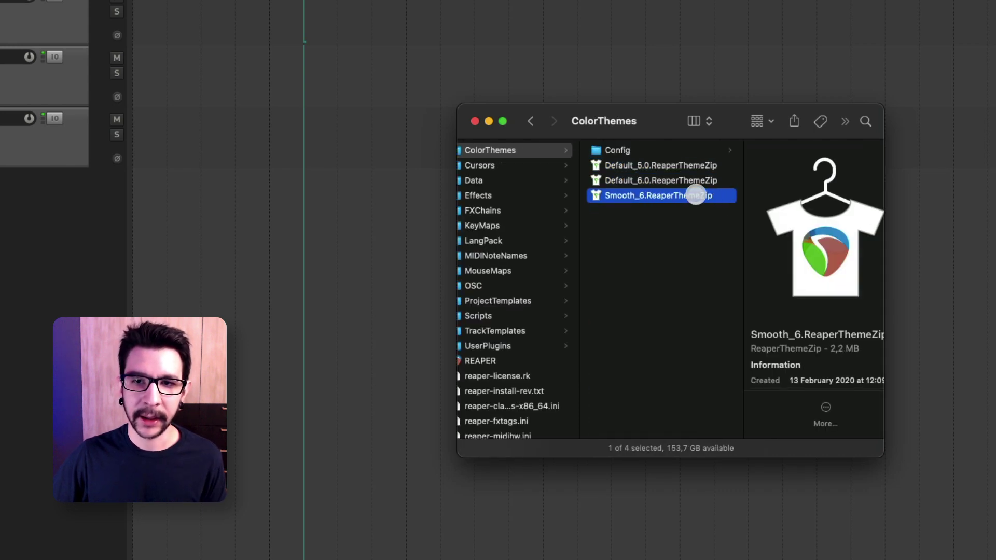
key(Return)
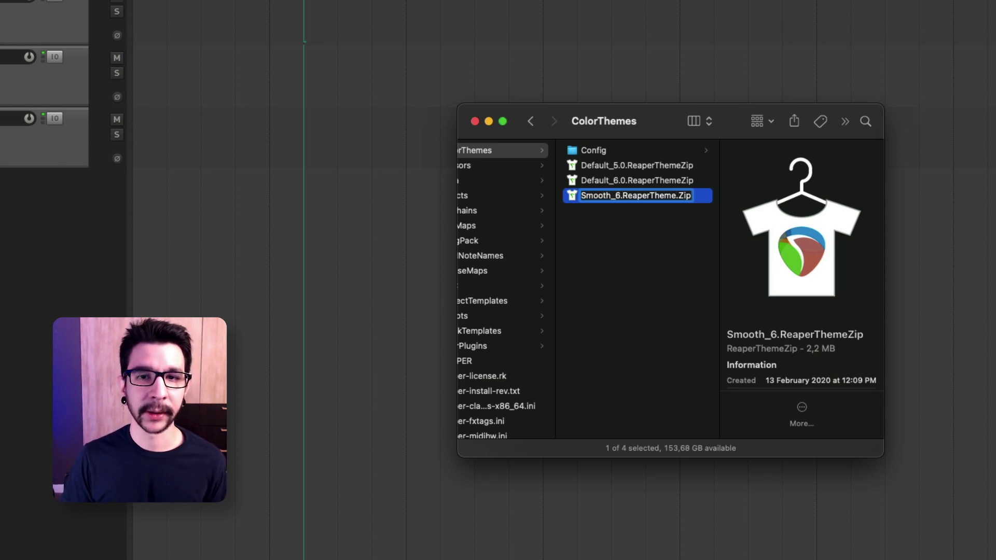
key(Return)
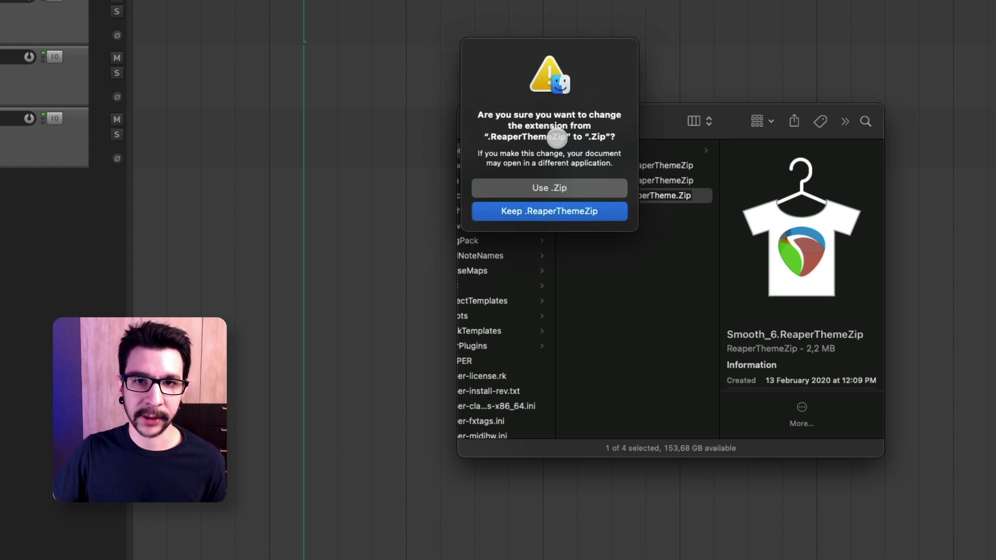
drag(585, 136, 617, 138)
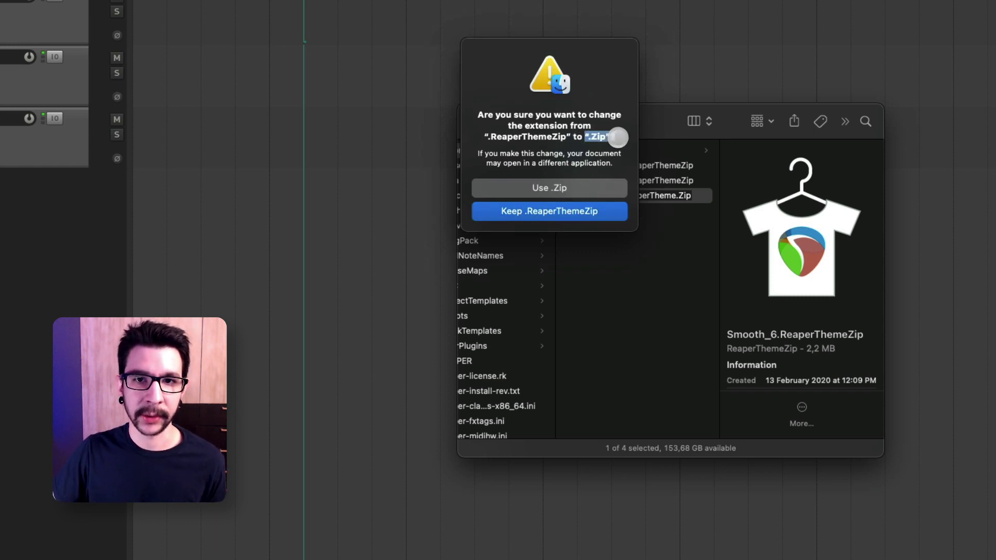
click(576, 183)
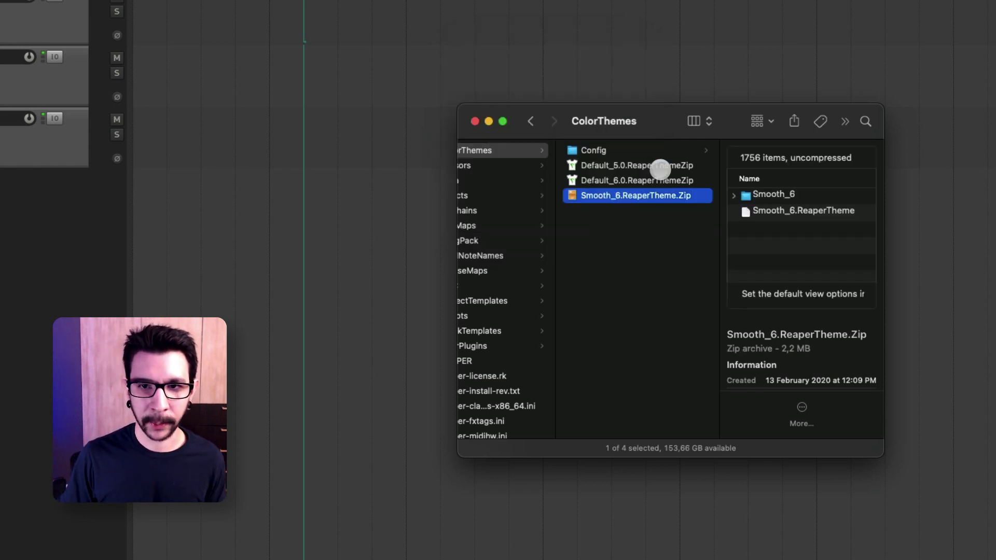
- Extract Smooth_6.ReaperTheme.Zip and open the Smooth_6 image folder inside the extracted theme folder
key(Up)
key(Down)
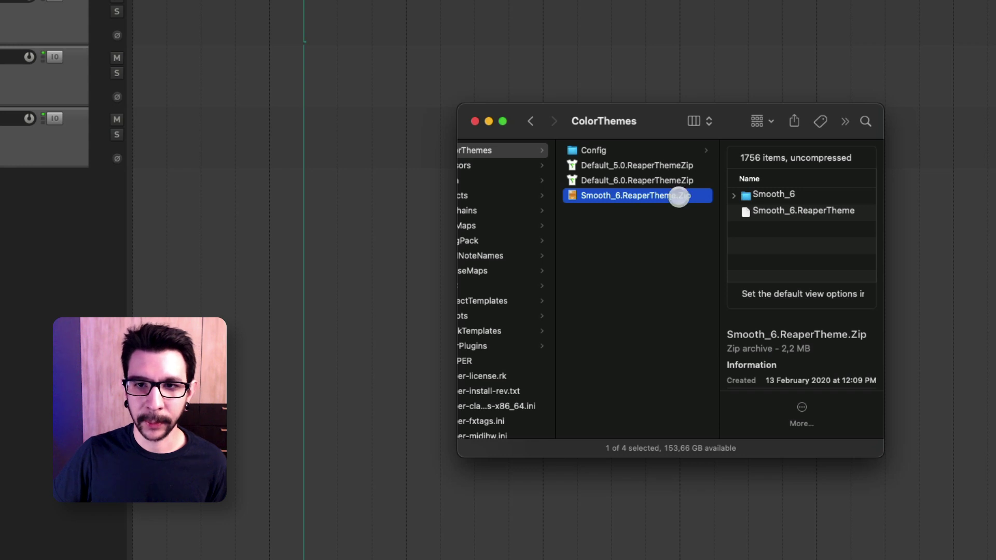
double_click(623, 195)
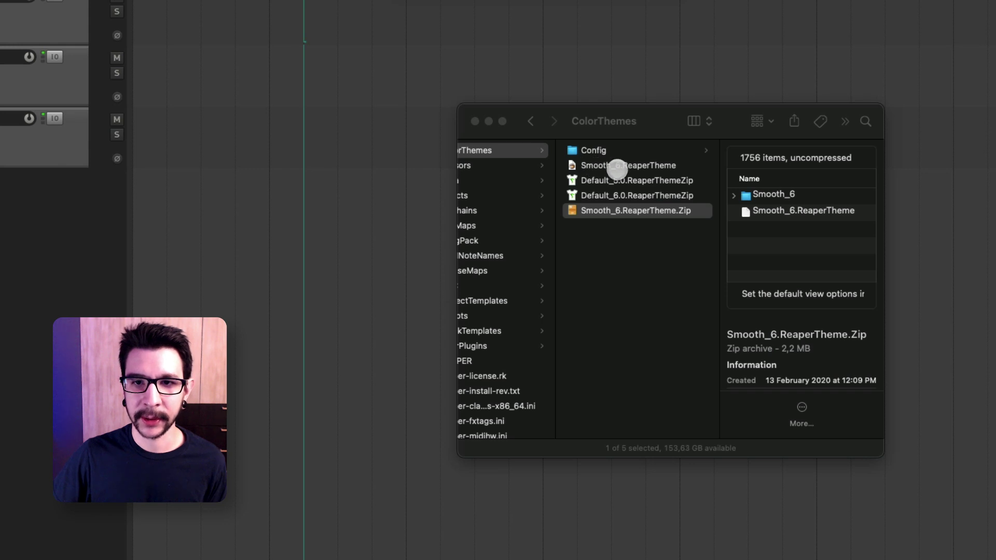
click(611, 164)
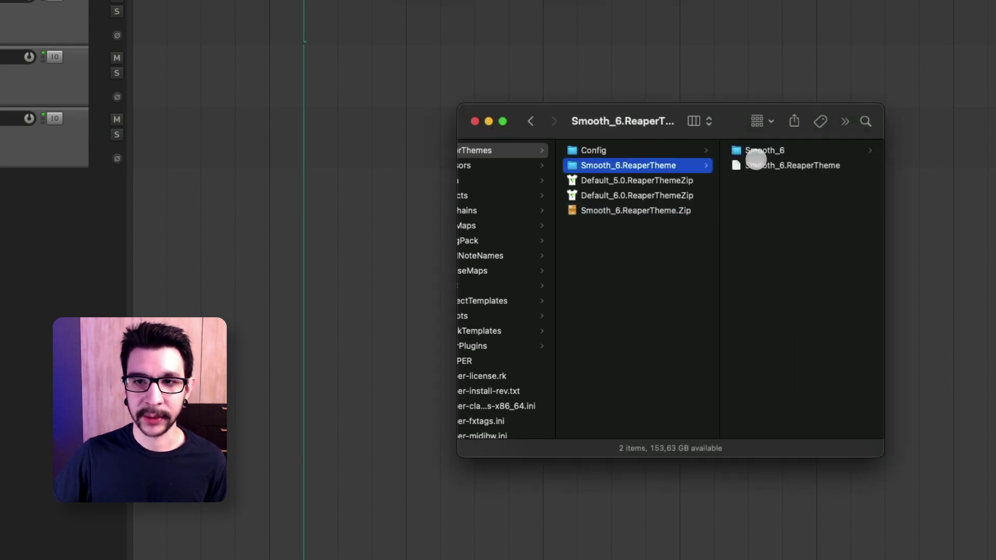
click(745, 174)
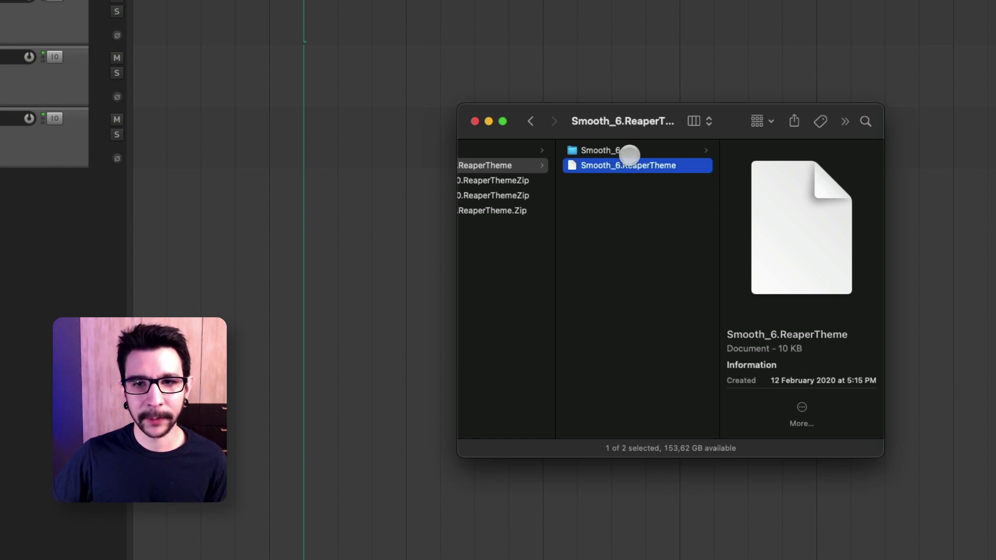
click(628, 151)
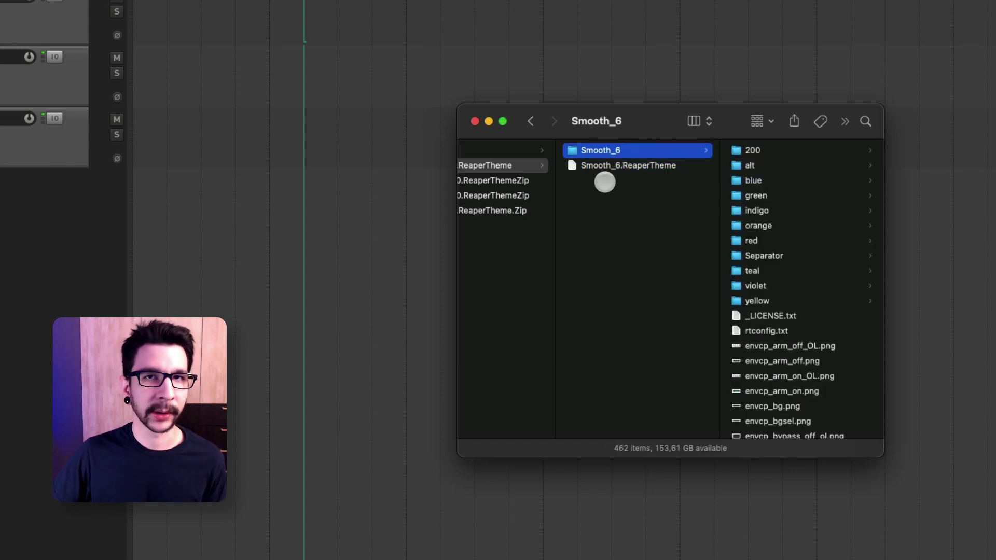
- Bring the Rubber-Dark folder window forward and arrange it beside the Smooth_6 theme folder window
click(49, 554)
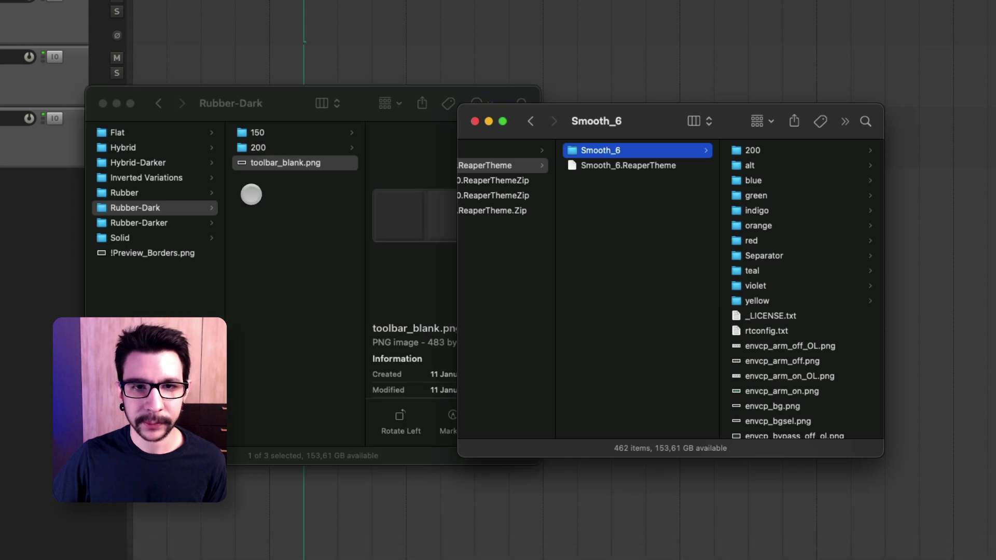
drag(296, 103, 247, 115)
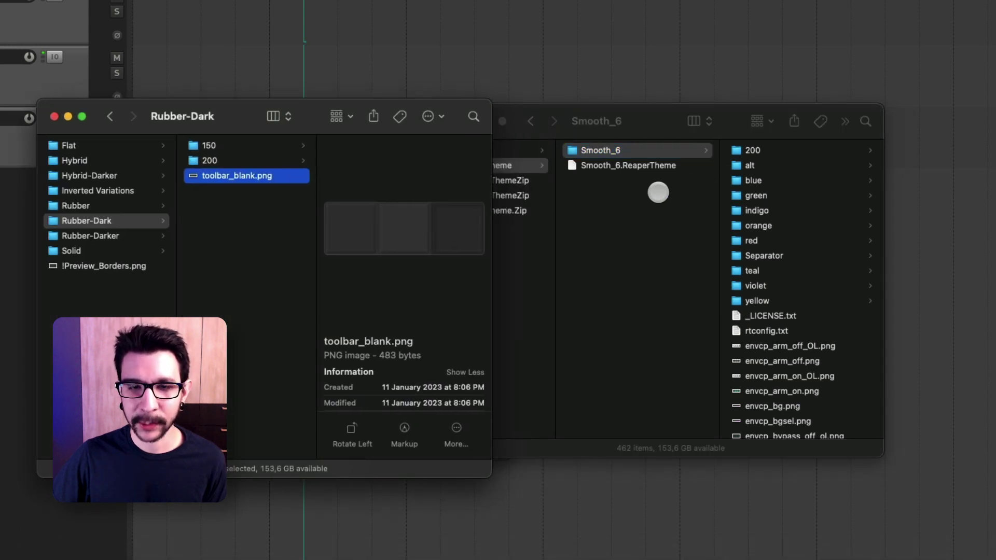
click(232, 202)
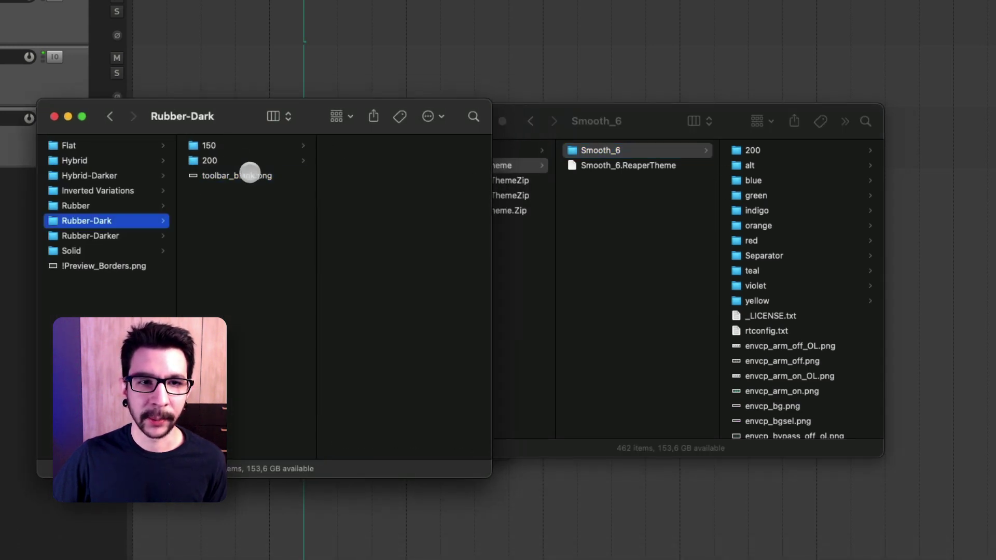
drag(648, 117, 673, 113)
click(282, 231)
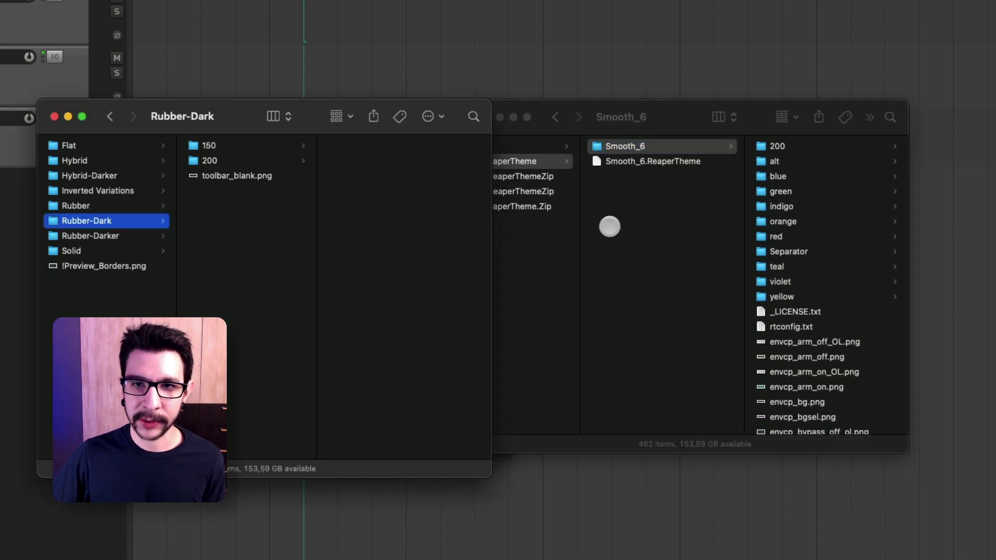
- Copy Rubber-Dark's 150, 200 and toolbar_blank.png into the Smooth_6 image folder, replacing the existing image and merging the 200 folder
drag(254, 234, 231, 149)
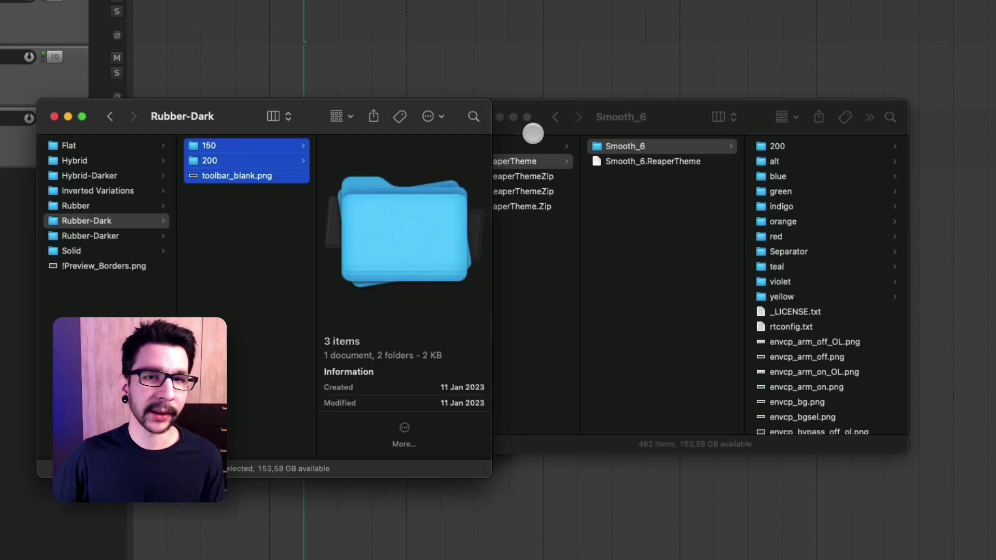
click(677, 115)
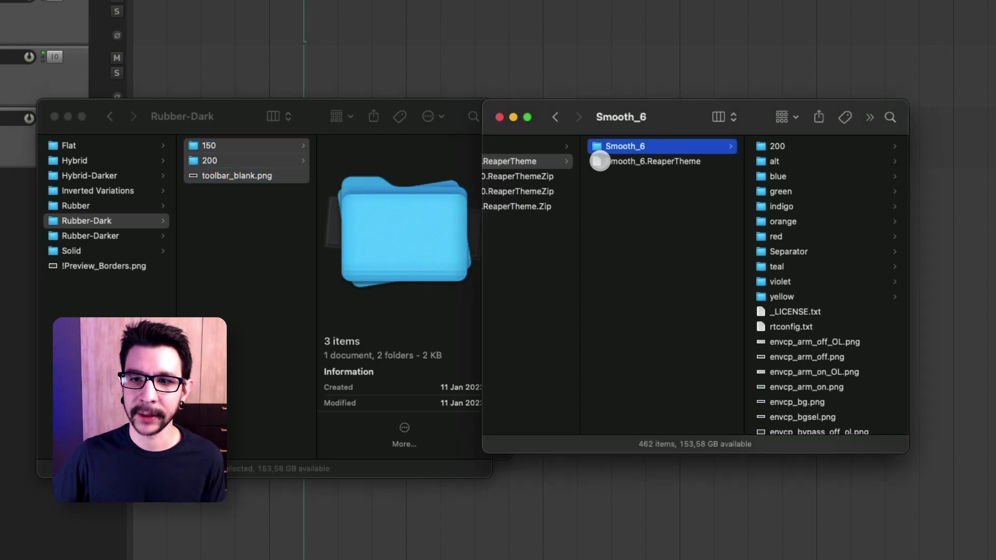
click(629, 161)
click(628, 146)
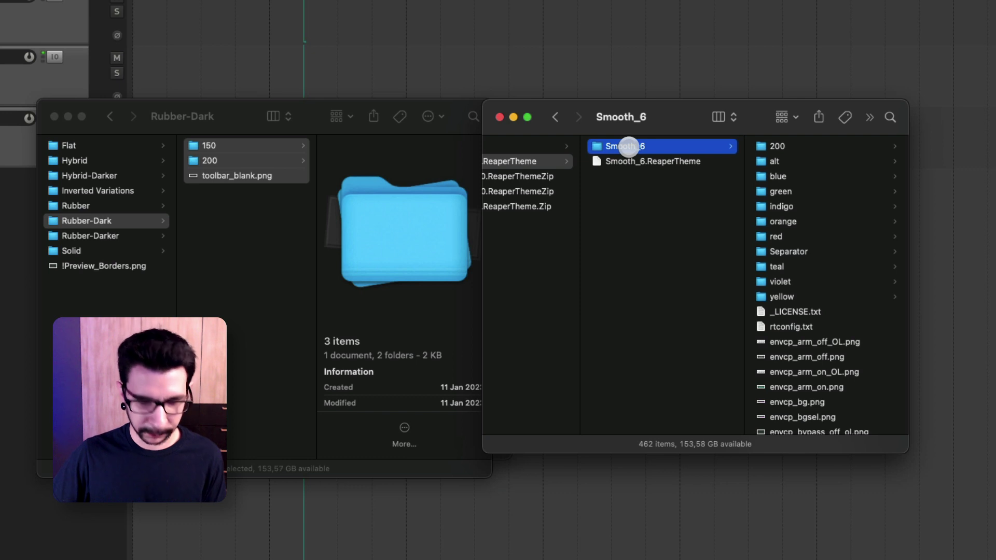
key(super+alt+v)
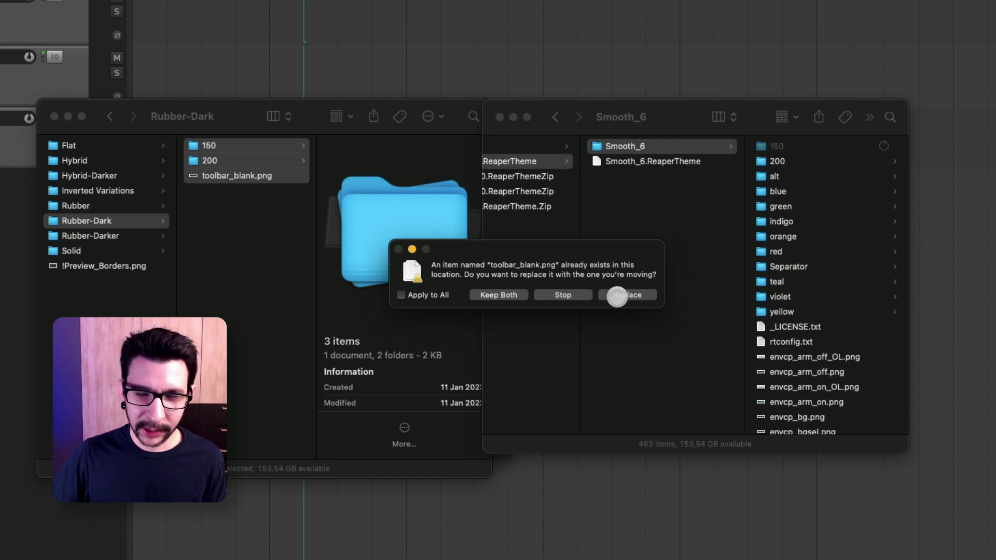
click(617, 295)
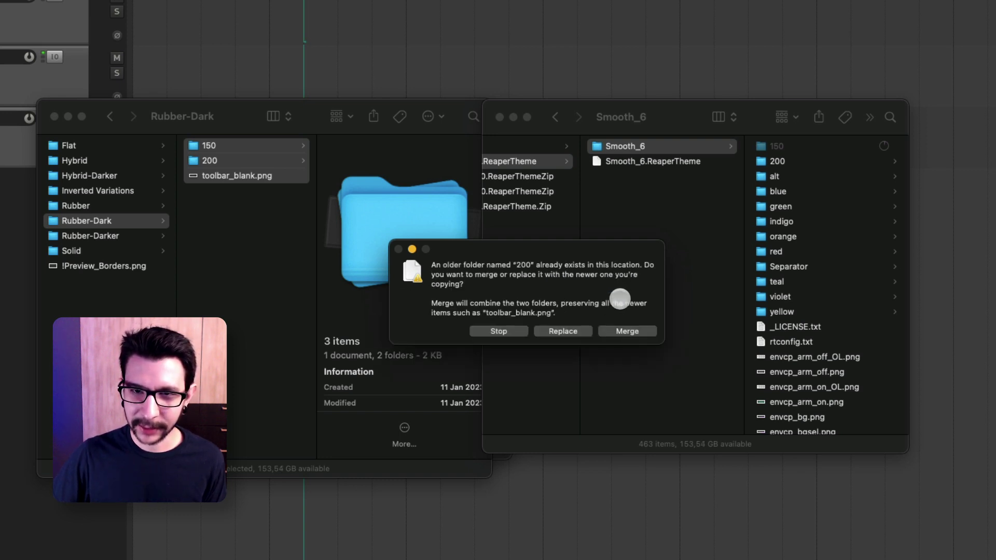
click(617, 334)
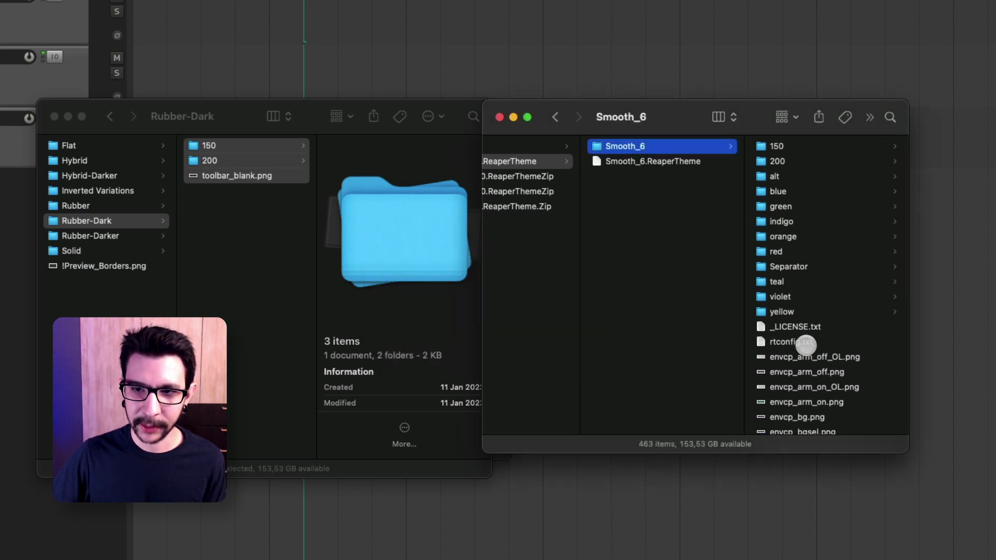
- Compare the Rubber-Dark items with the Smooth_6 image folder, examining its 150 and 200 subfolders
click(273, 192)
key(super+a)
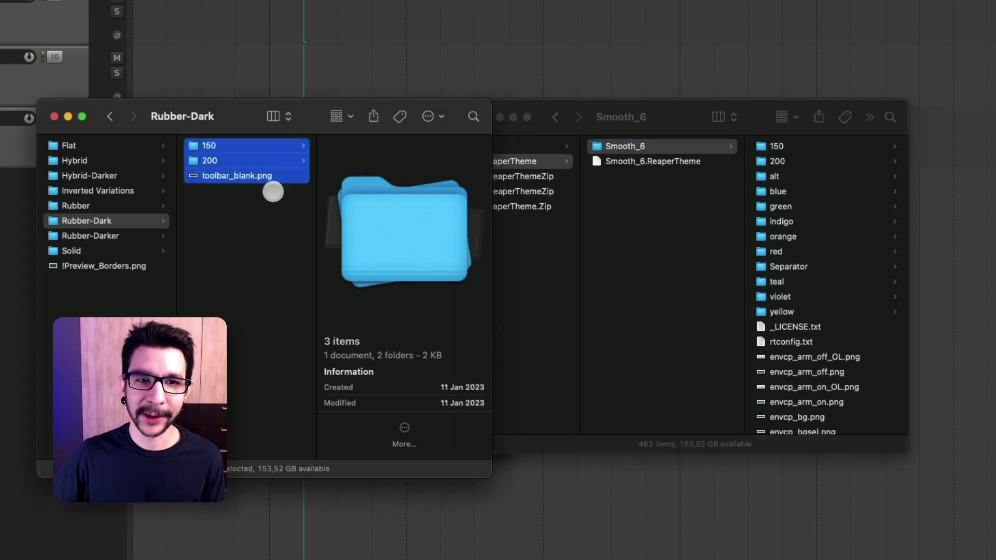
click(267, 200)
click(265, 180)
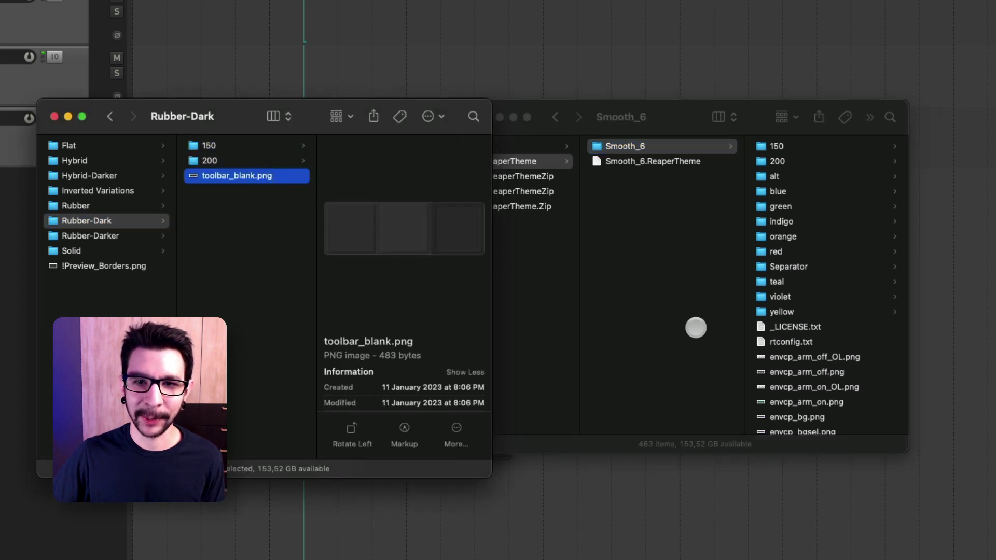
scroll(810, 380, down, 20)
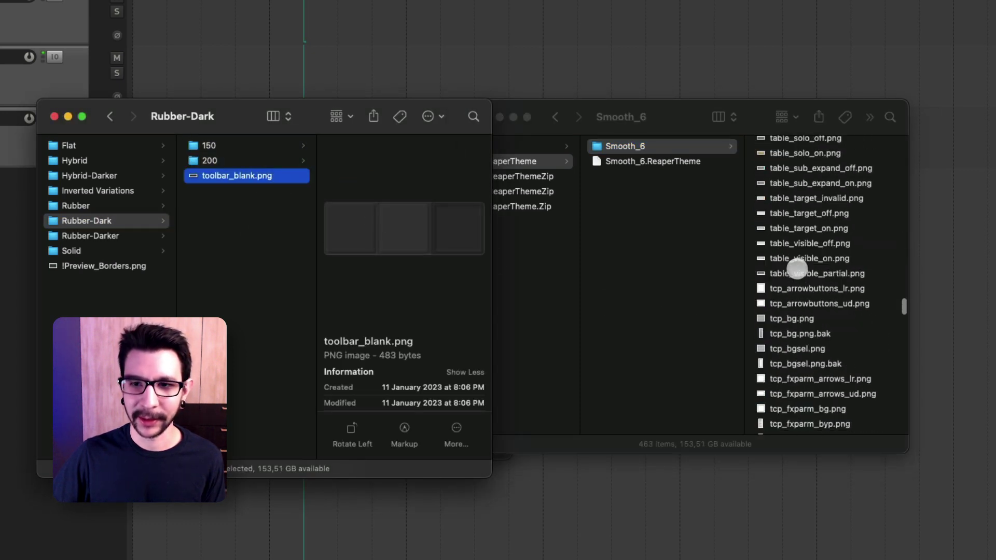
scroll(814, 288, up, 20)
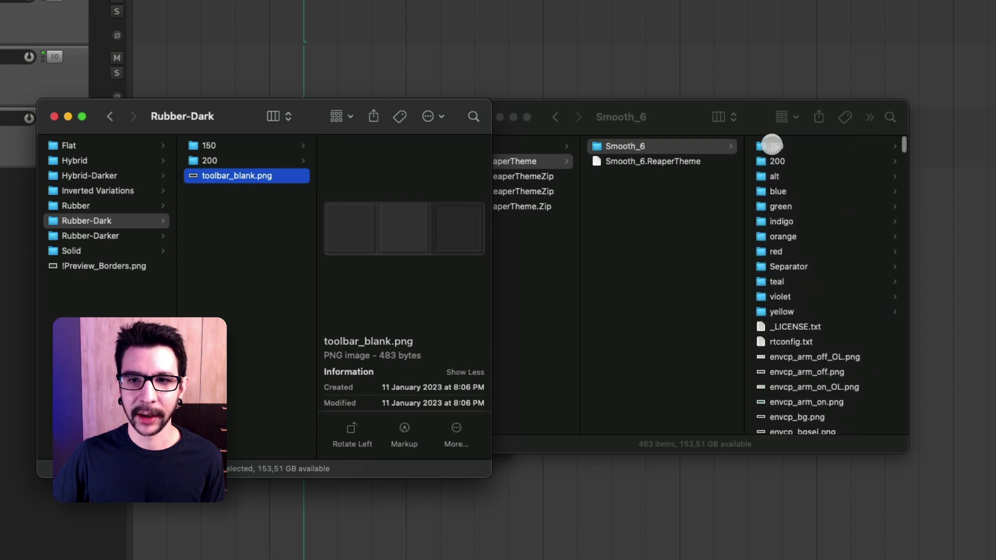
click(783, 147)
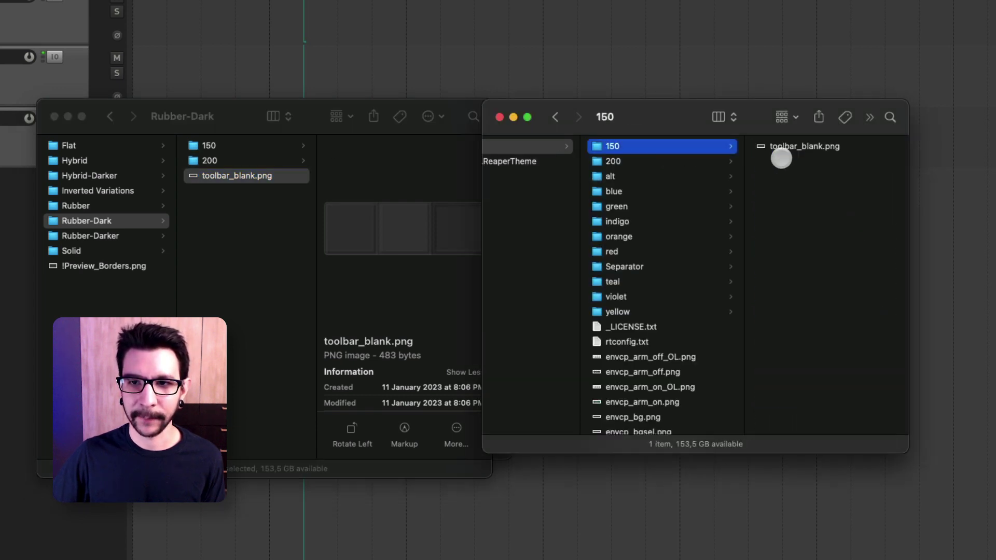
click(722, 161)
scroll(773, 249, down, 10)
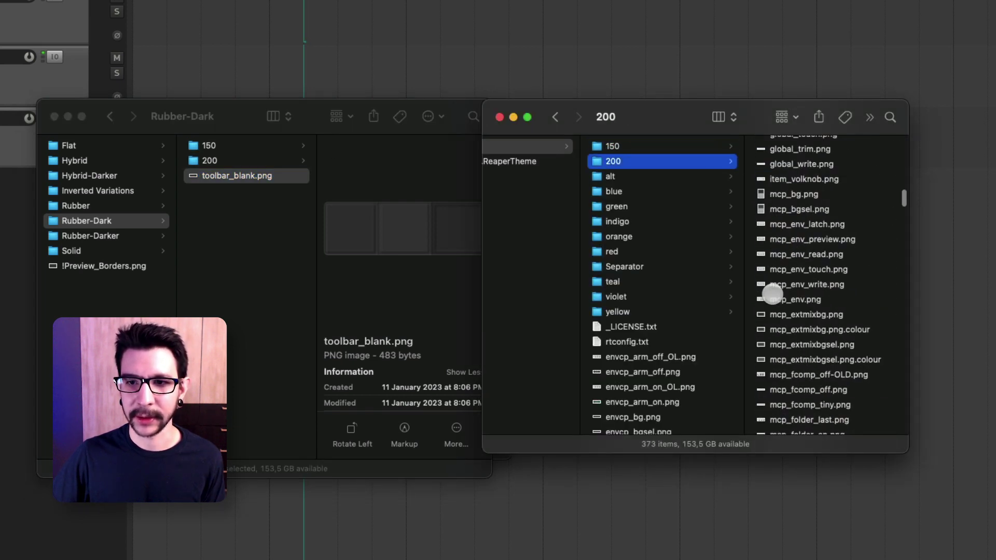
click(293, 244)
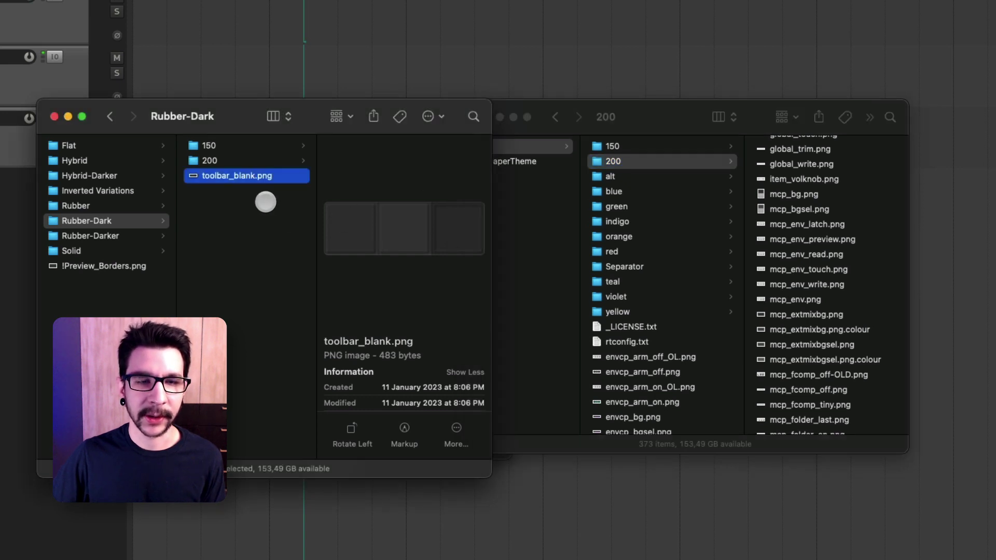
key(super+a)
click(659, 120)
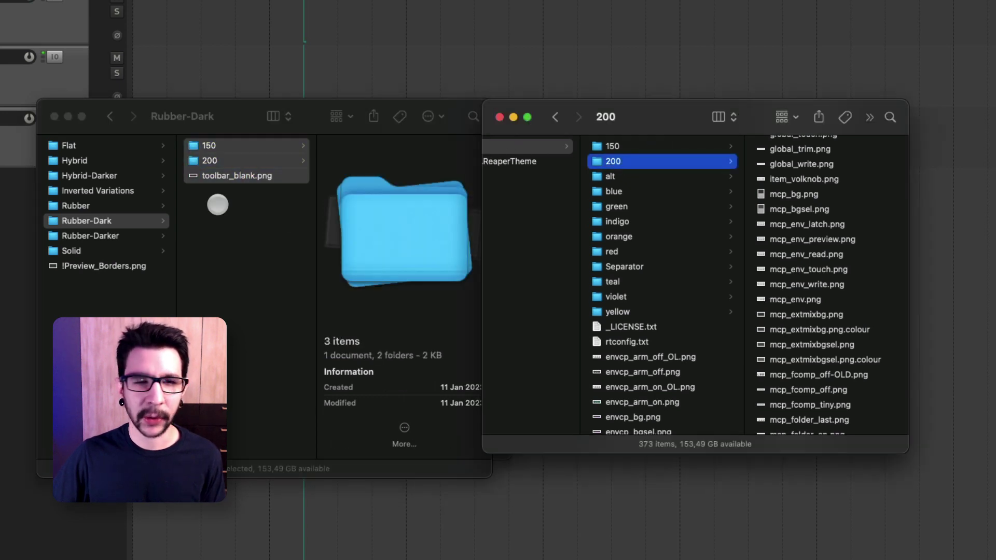
click(232, 213)
drag(604, 123, 617, 118)
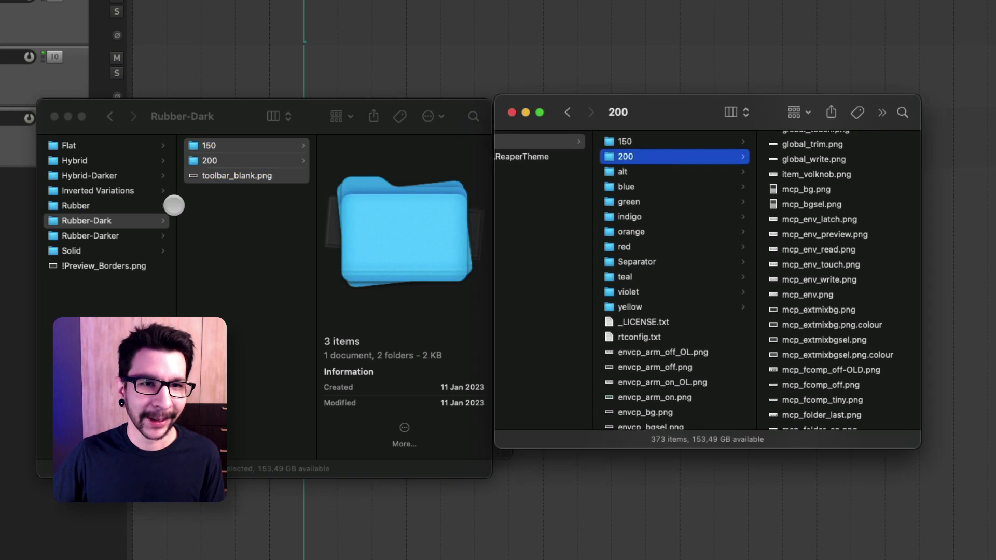
- Copy only toolbar_blank.png from the Rubber-Dark folder into the Smooth_6 image folder, replacing the existing file
click(224, 188)
click(236, 185)
click(244, 175)
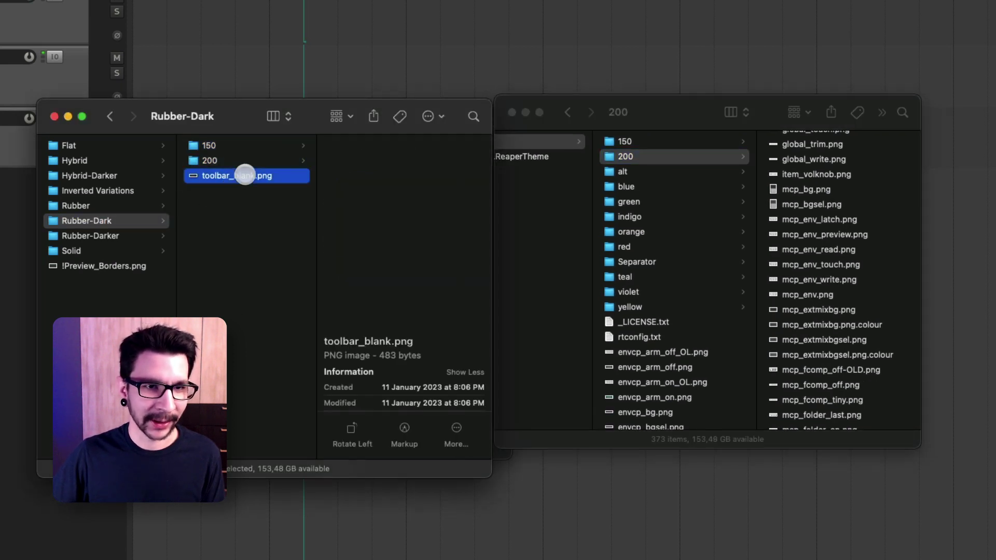
click(559, 141)
click(558, 141)
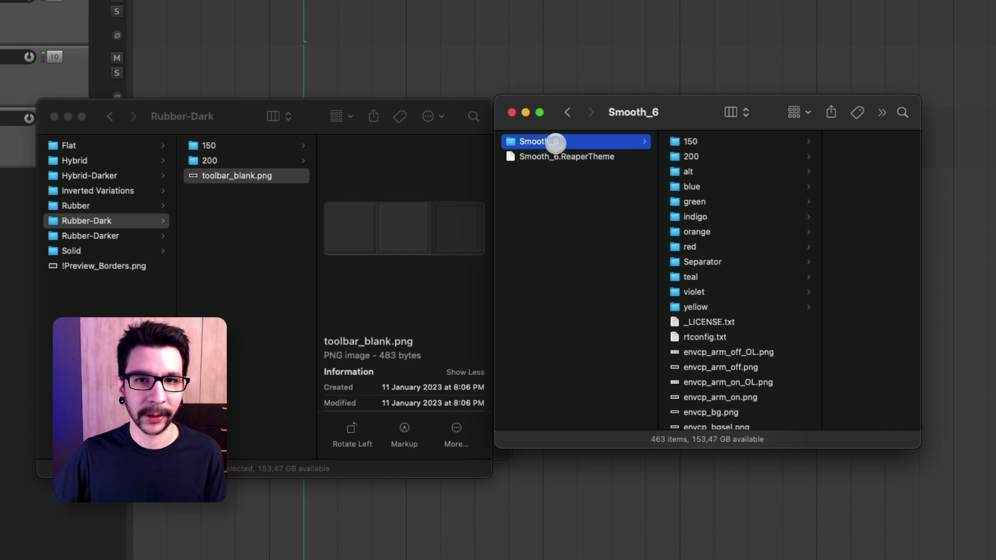
key(super+alt+v)
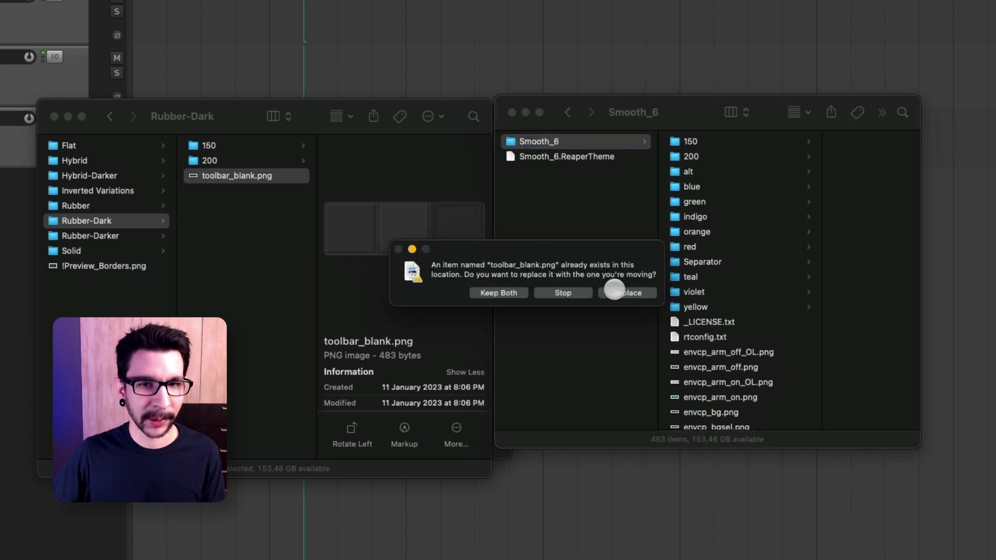
click(614, 291)
- Select toolbar_blank.png in Rubber-Dark's 150 folder and open the matching 150 folder inside Smooth_6
click(245, 147)
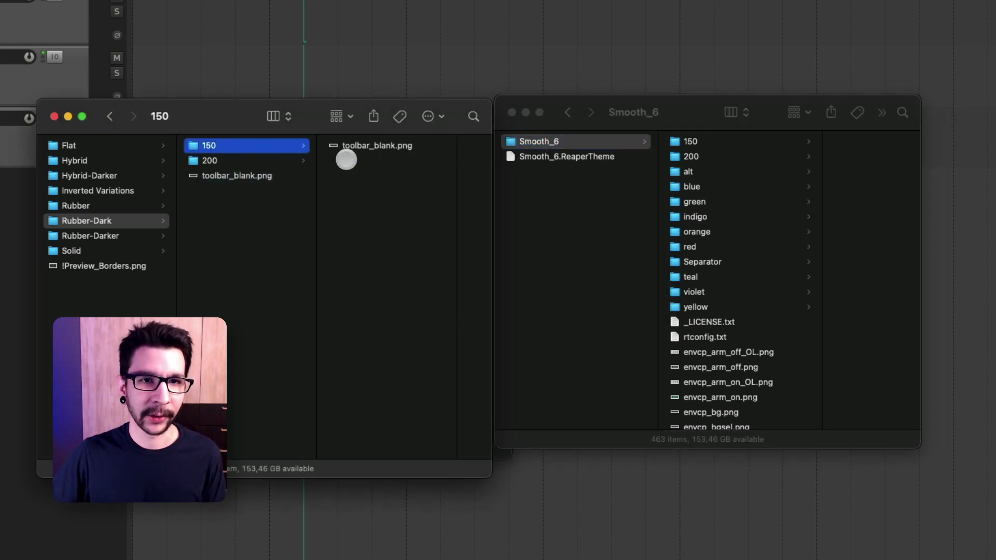
click(357, 147)
click(695, 118)
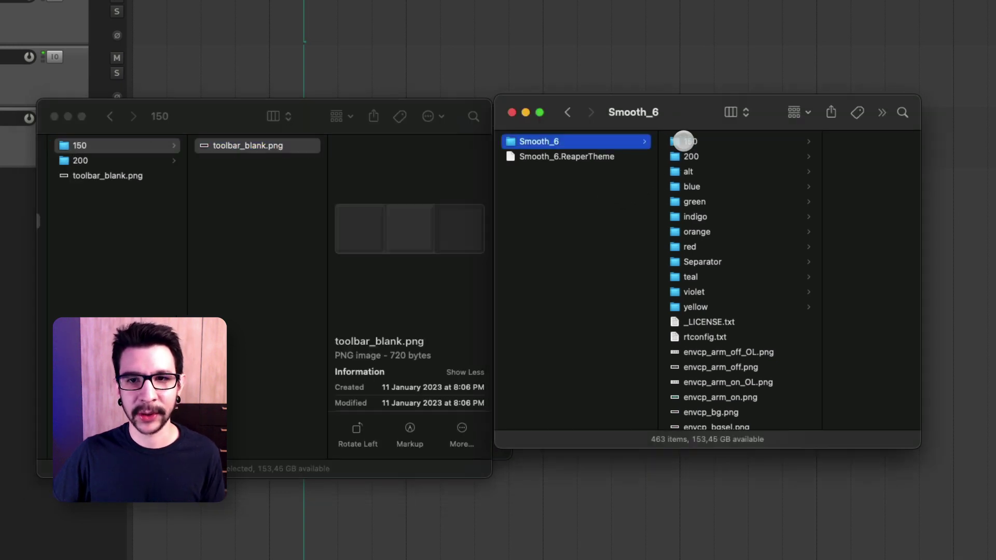
click(684, 141)
click(577, 142)
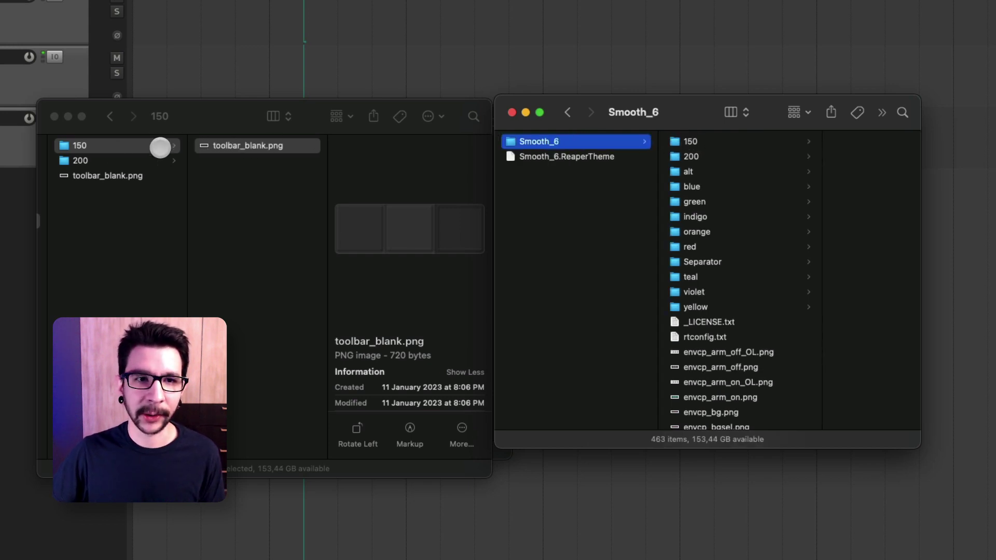
click(702, 146)
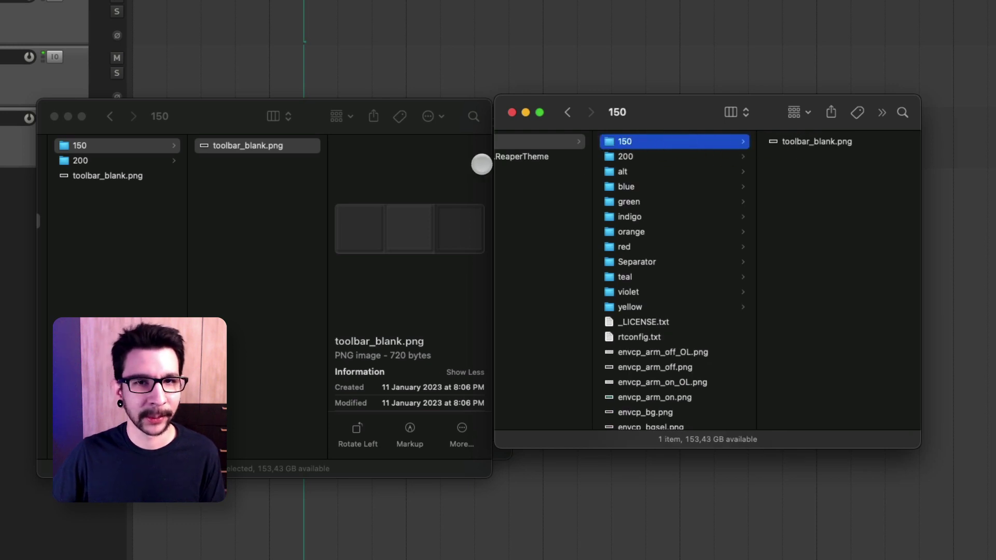
- Copy toolbar_blank.png from Rubber-Dark's 200 folder into Smooth_6's 200 folder, replacing the existing file, and preview it there
click(167, 157)
click(158, 160)
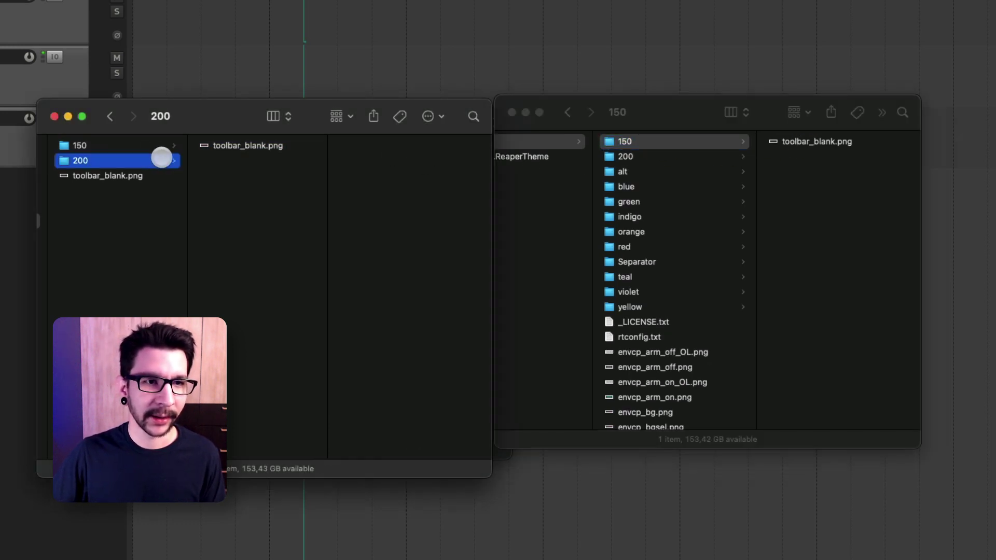
click(244, 145)
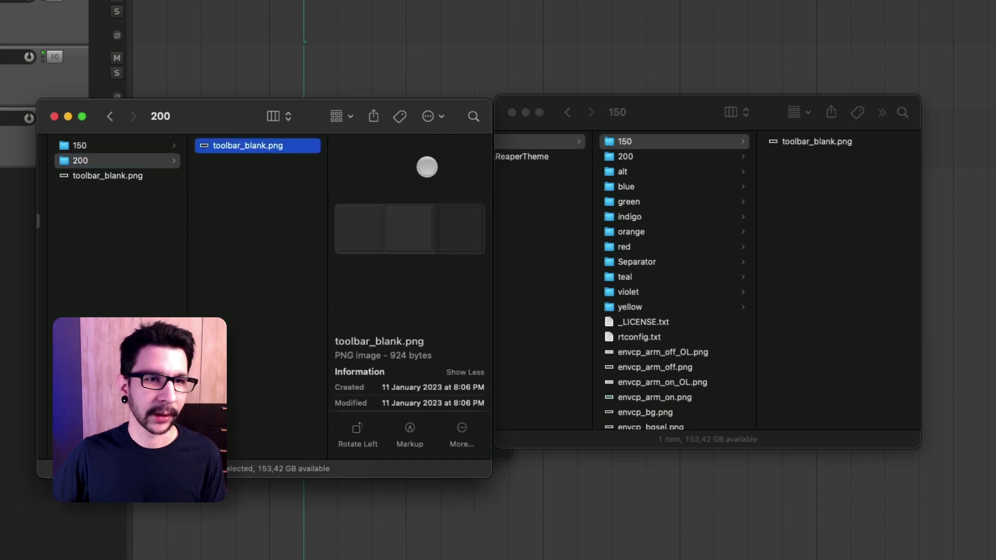
drag(638, 156, 805, 166)
click(617, 293)
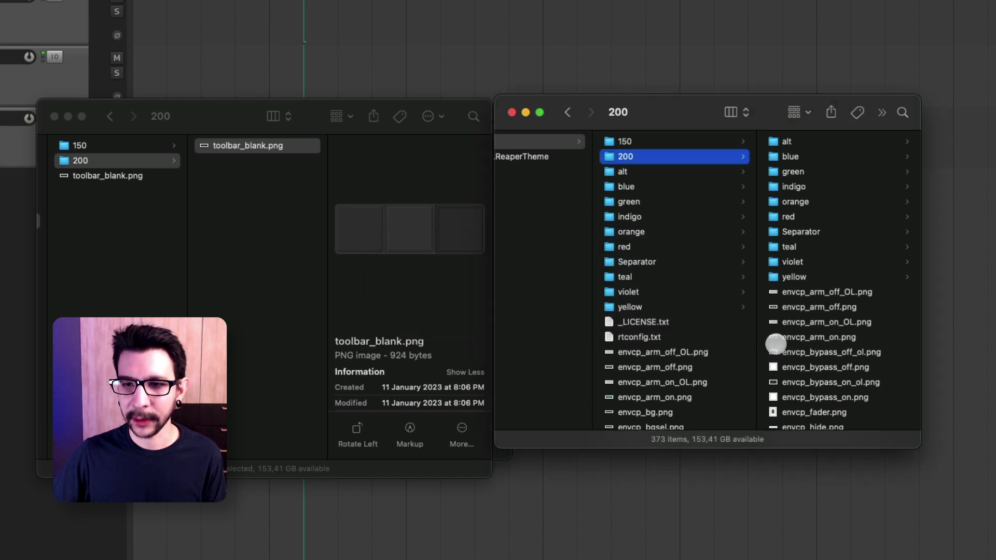
scroll(775, 343, down, 20)
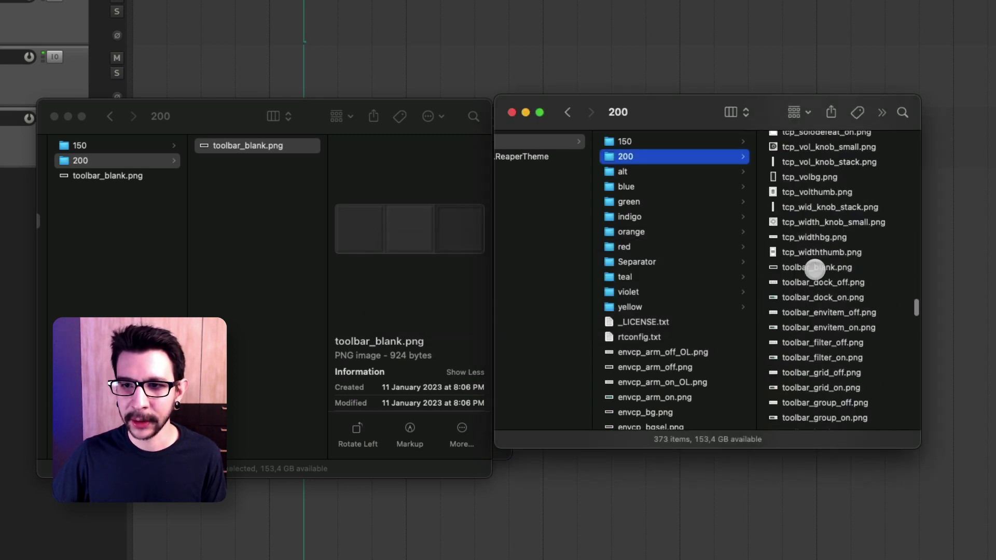
click(815, 269)
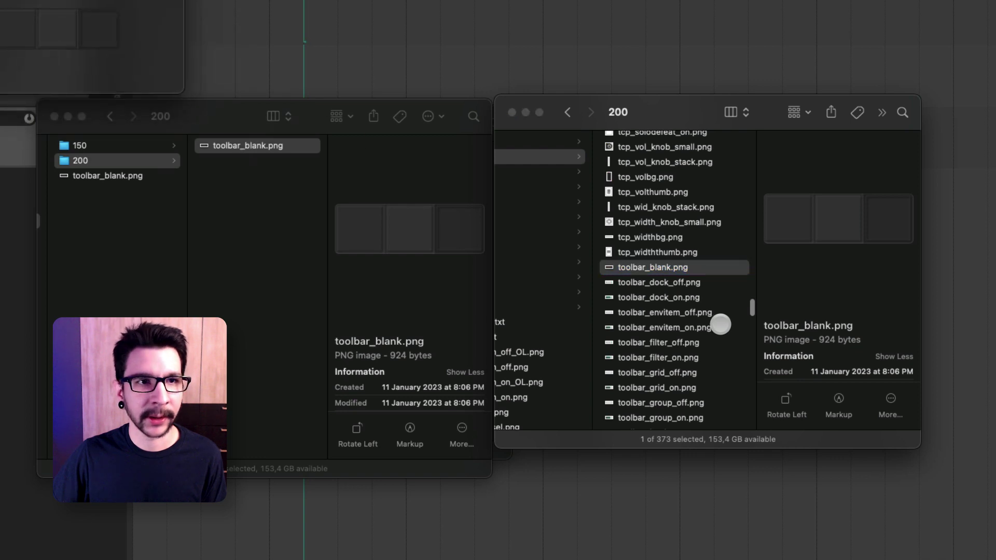
- Return to the top level of the ColorThemes folder and open its Config folder
click(580, 322)
click(557, 344)
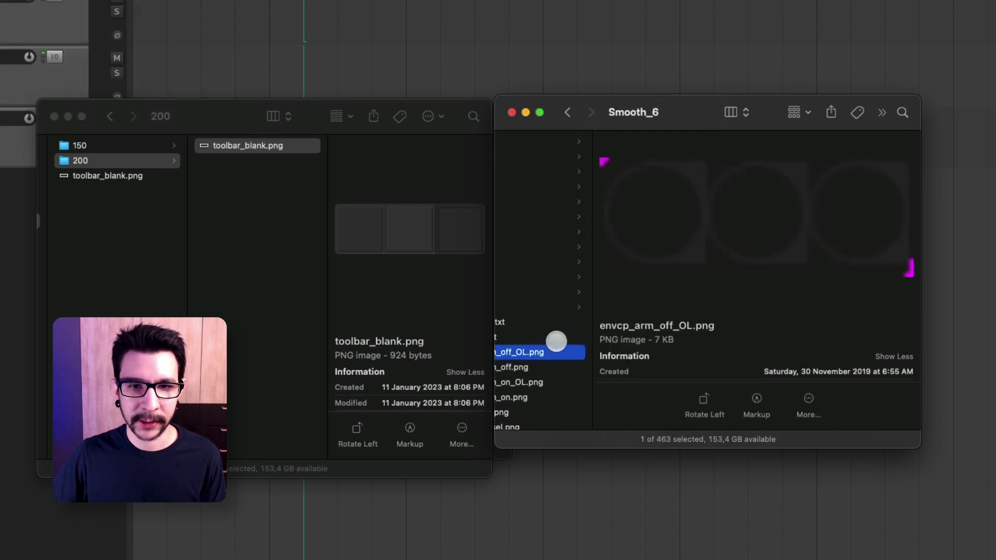
click(556, 338)
scroll(556, 340, left, 10)
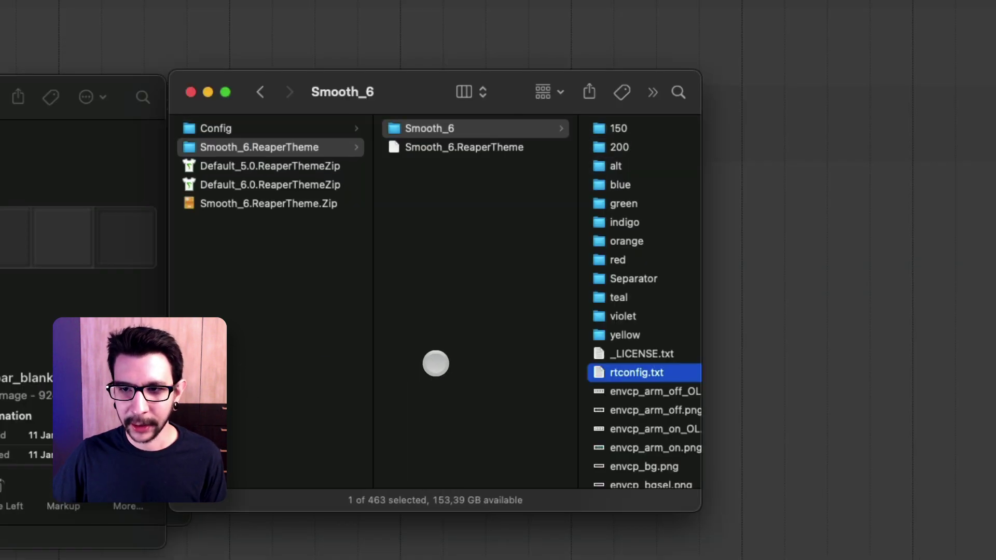
click(498, 359)
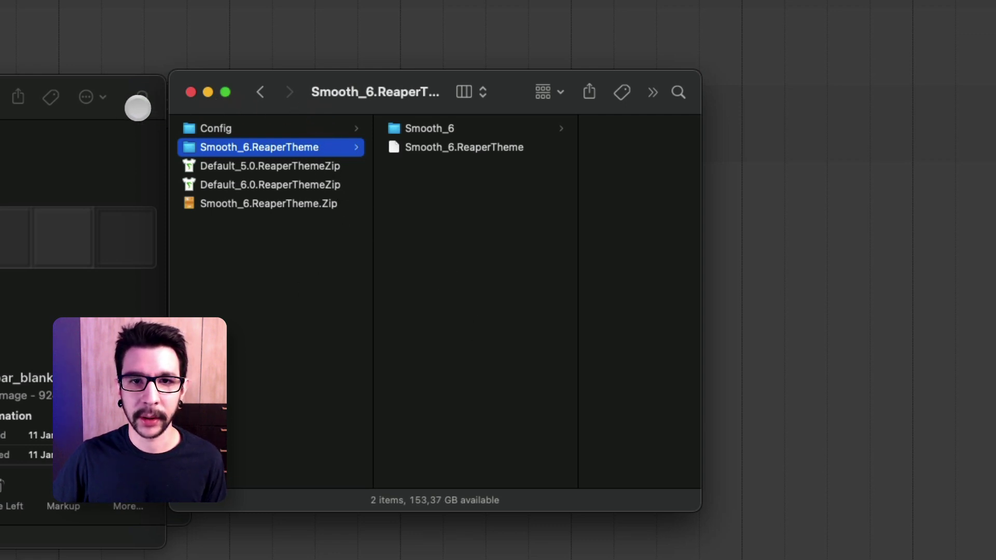
click(260, 128)
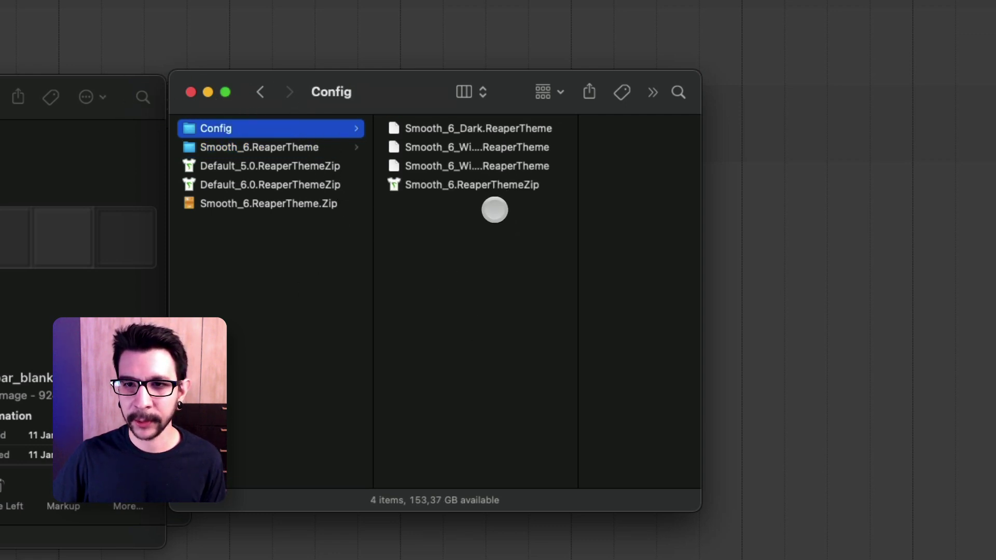
- Widen the Config file list to show full names, select the three loose Smooth_6 .ReaperTheme variants and enlarge the window
drag(577, 211, 649, 213)
click(462, 167)
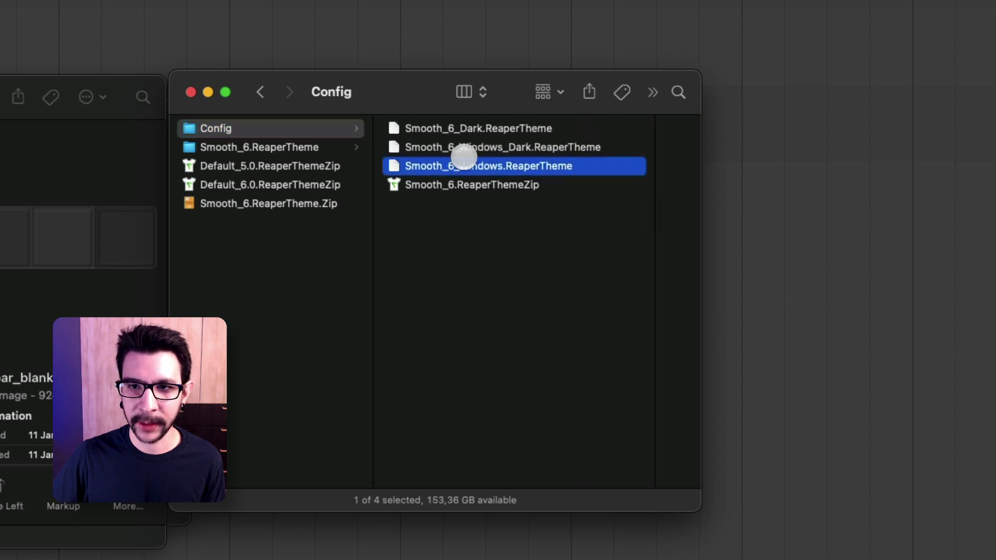
shift+click(453, 128)
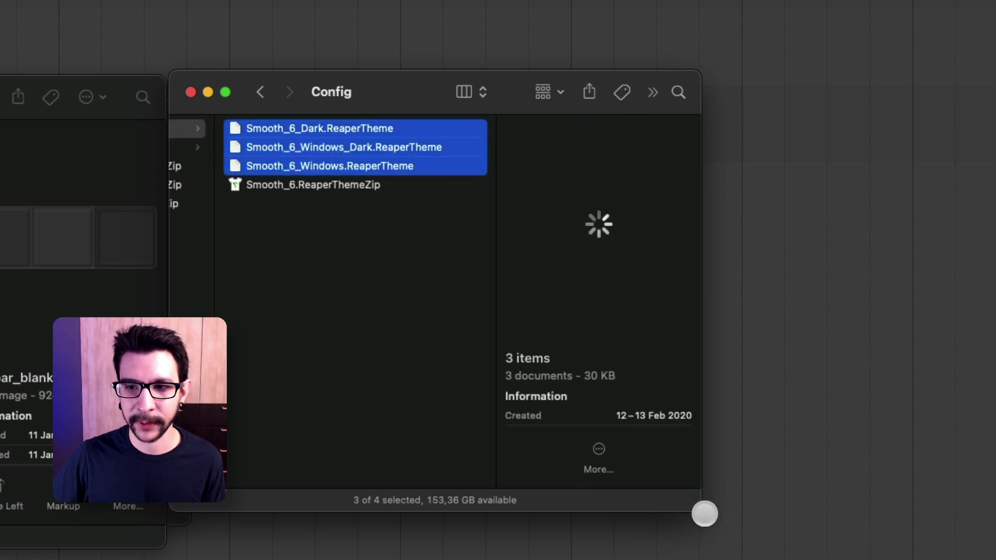
drag(703, 512, 918, 559)
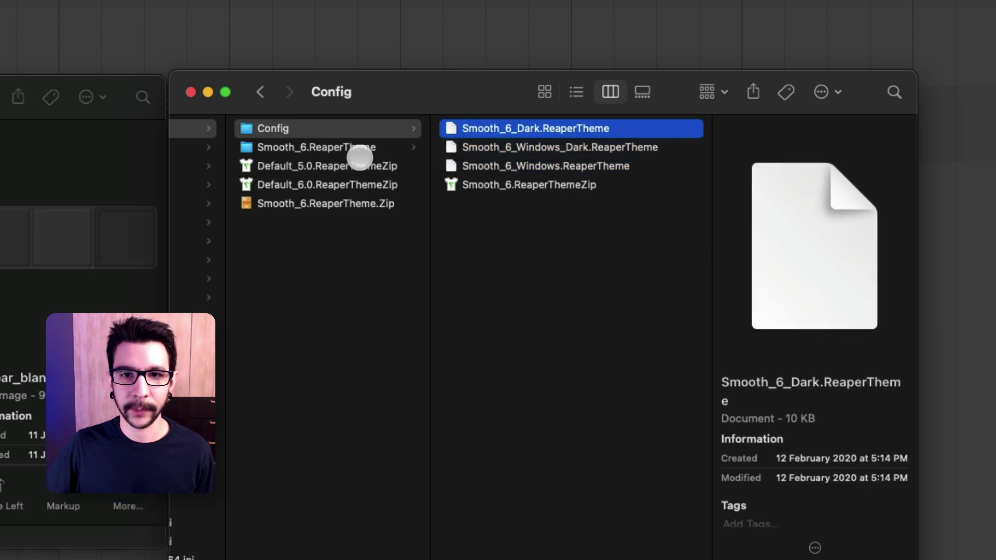
- Look through the Dark, Windows and Windows_Dark theme variants in the Config folder
click(360, 151)
click(417, 128)
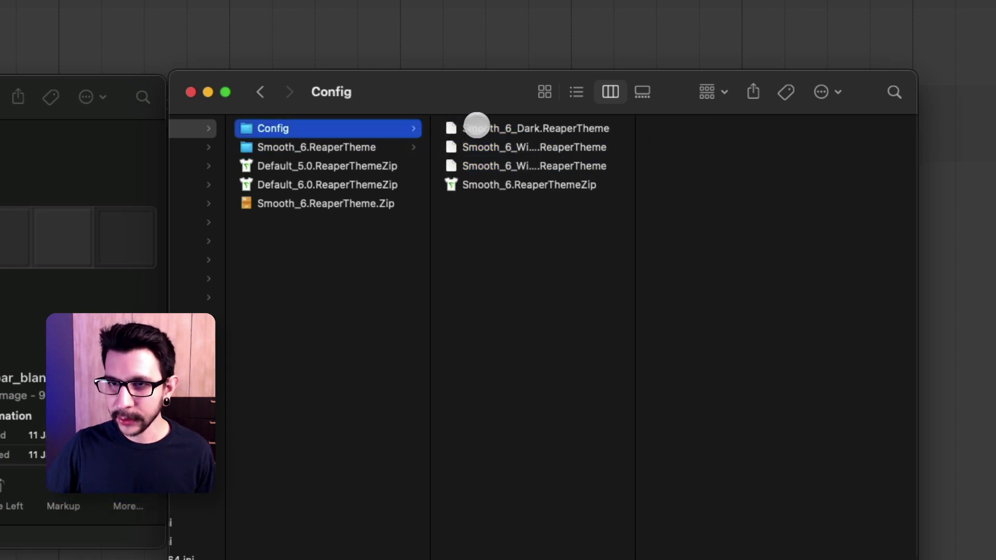
click(498, 129)
click(389, 147)
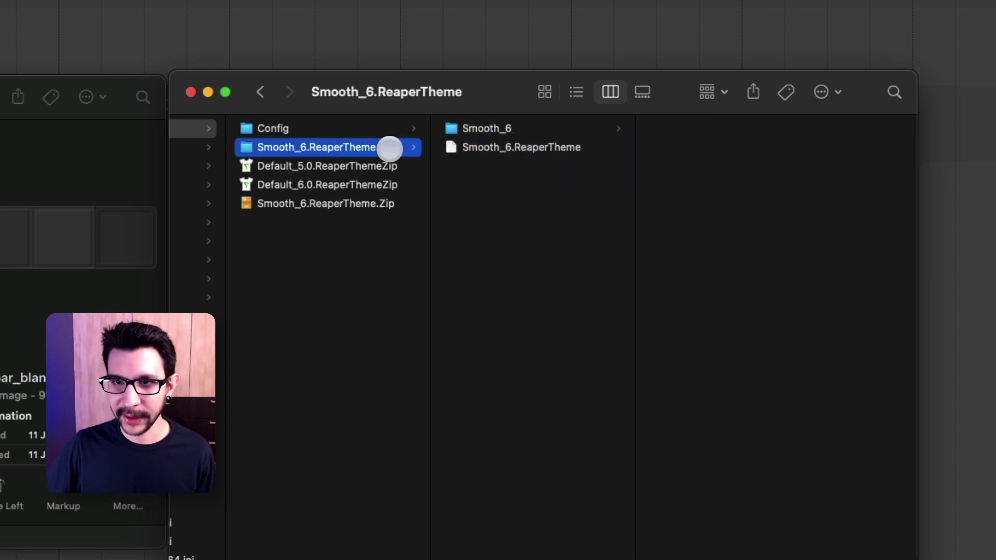
click(360, 130)
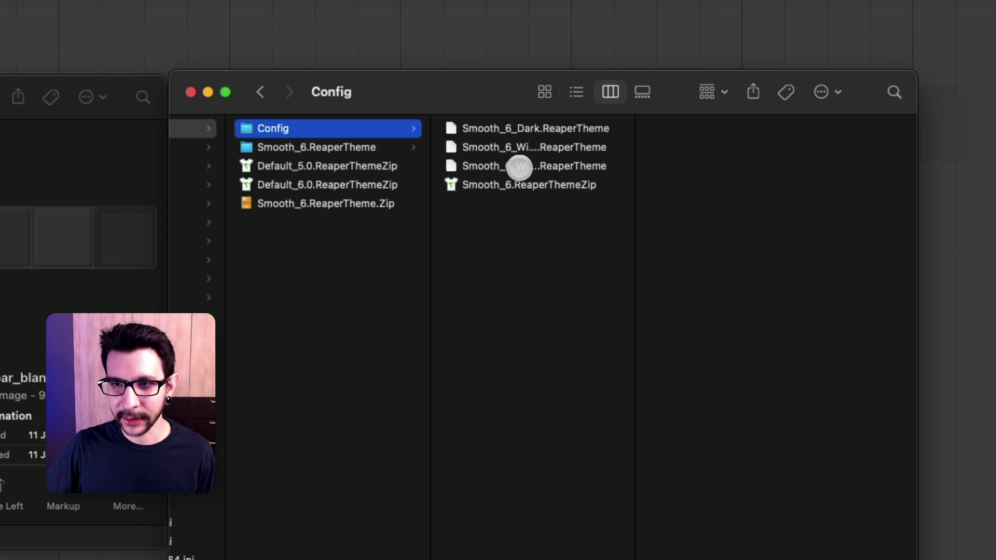
click(519, 167)
drag(634, 203, 691, 197)
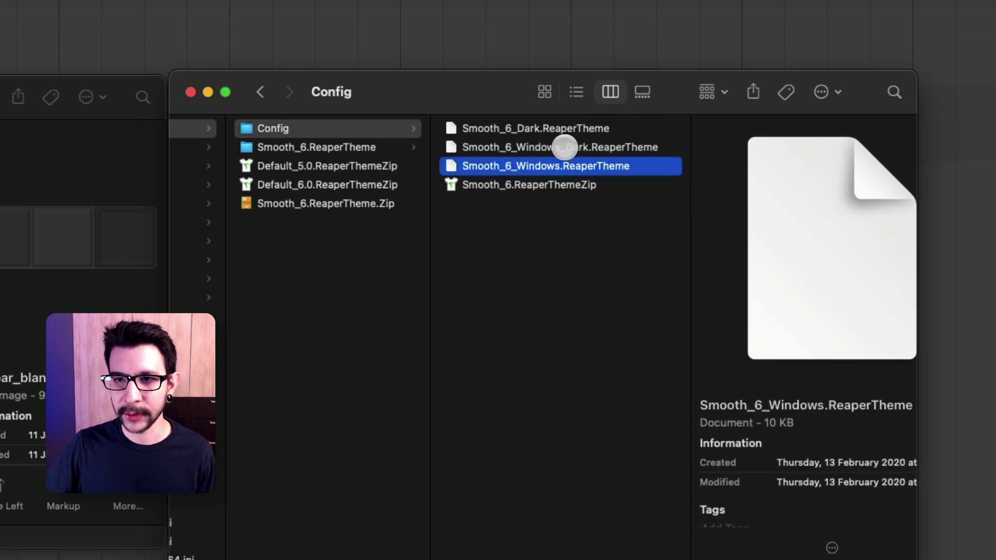
click(533, 148)
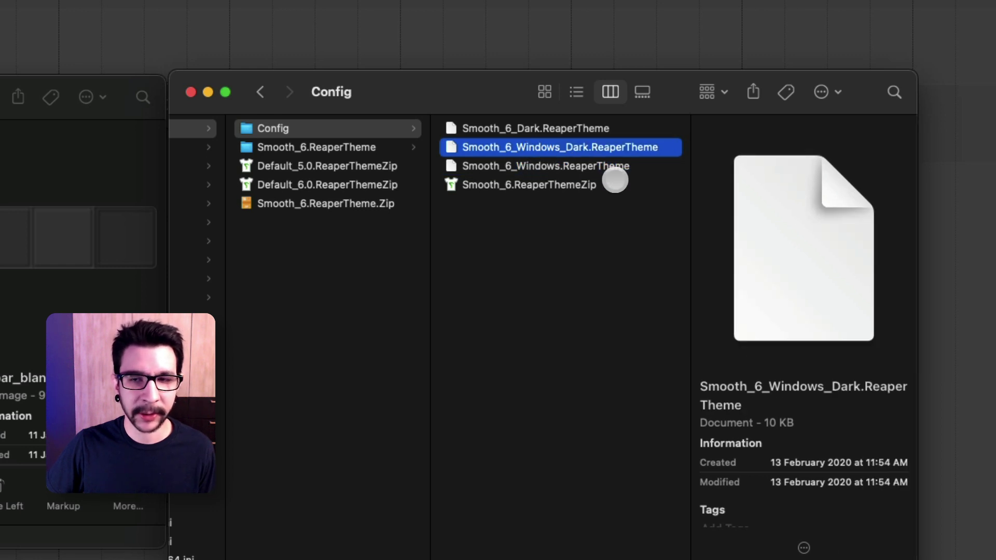
- Compare the Smooth_6.ReaperTheme file in the unpacked theme folder with the variants stored in Config
click(380, 146)
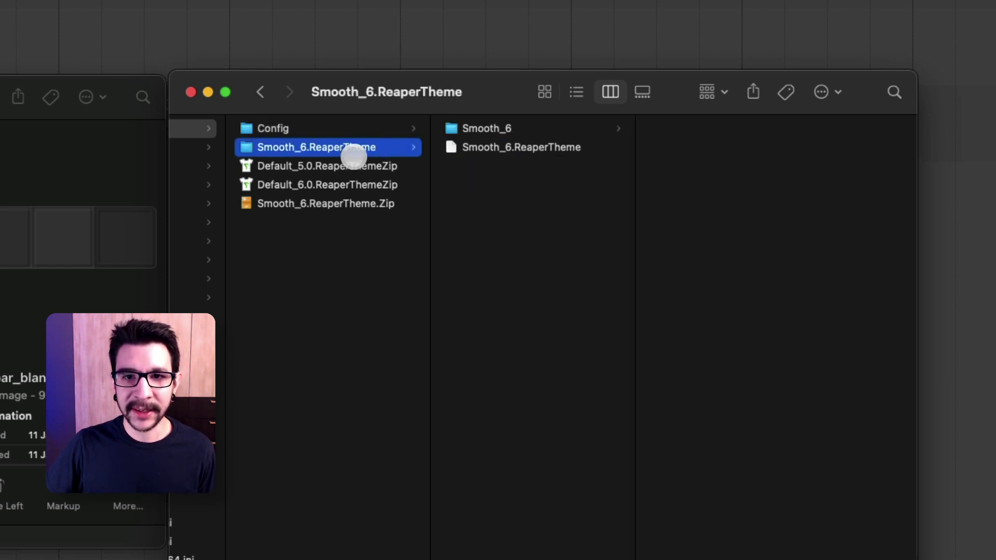
click(489, 149)
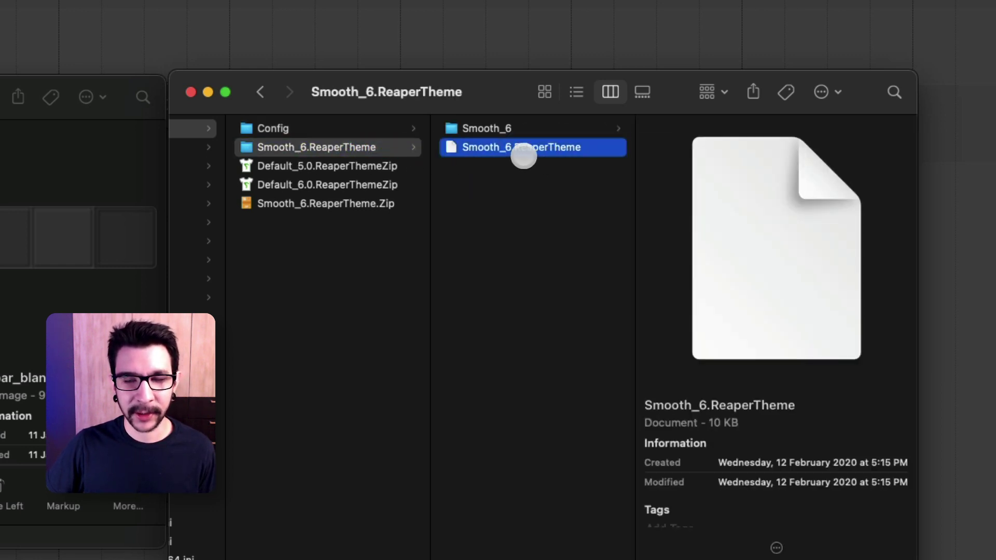
click(384, 130)
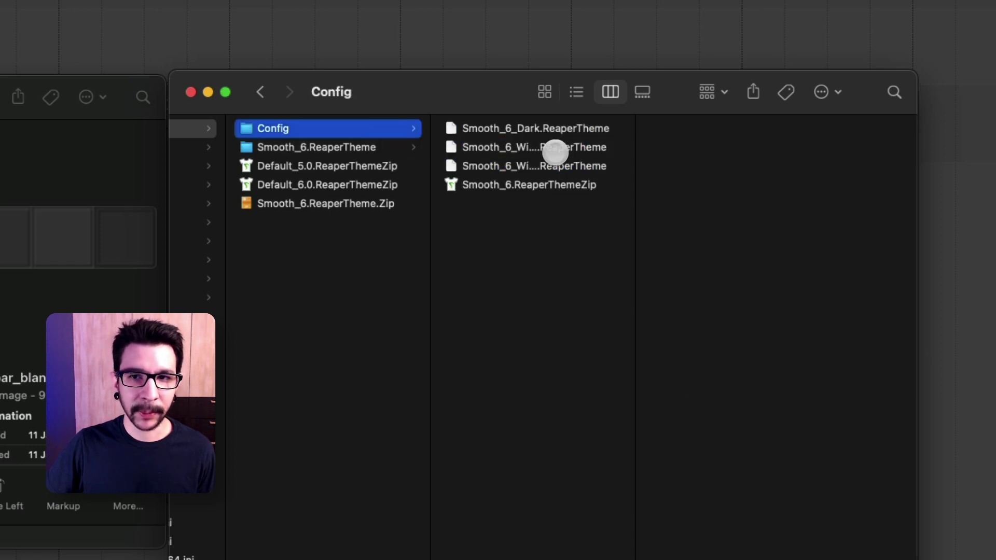
click(554, 151)
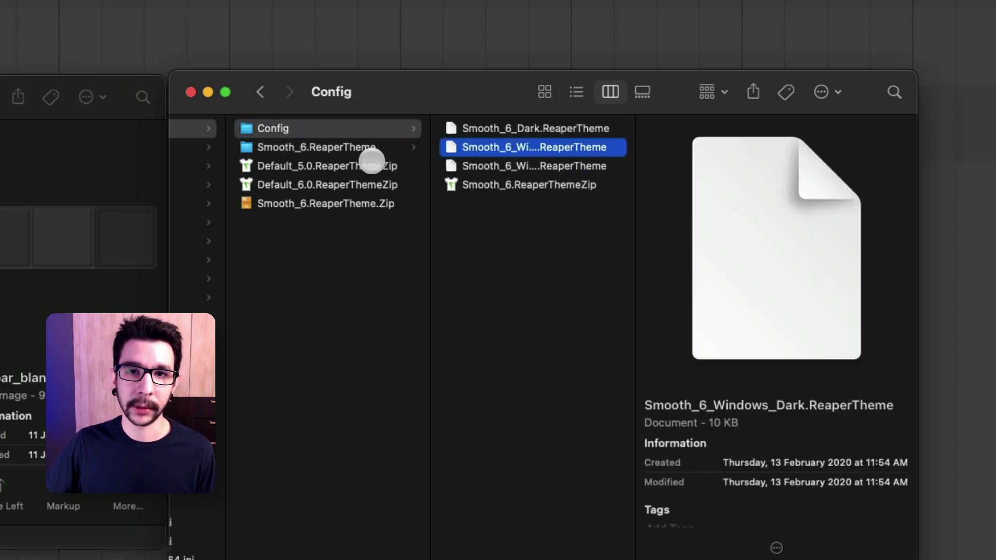
click(372, 151)
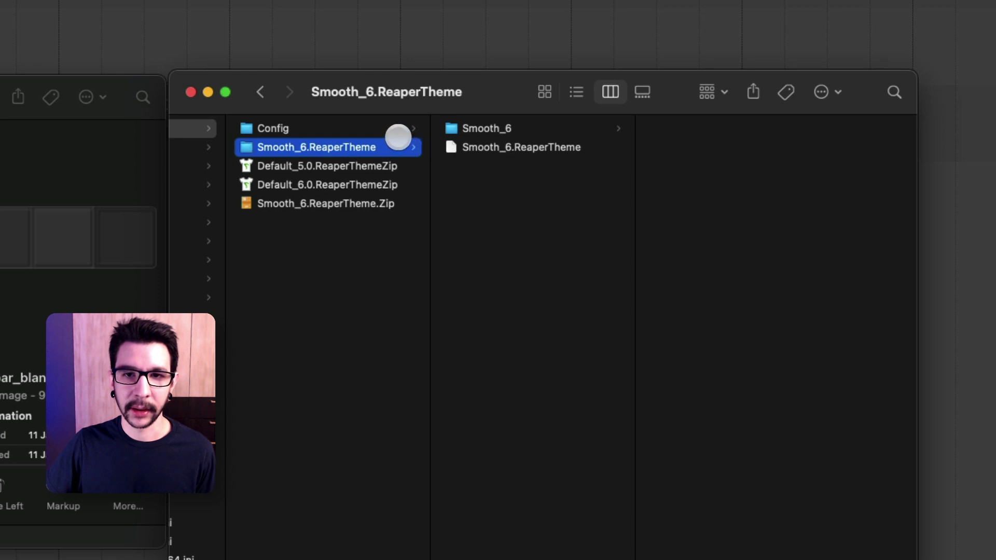
click(396, 134)
- Copy Smooth_6_Dark.ReaperTheme from the Config folder into the unpacked Smooth_6.ReaperTheme folder
drag(398, 107, 247, 86)
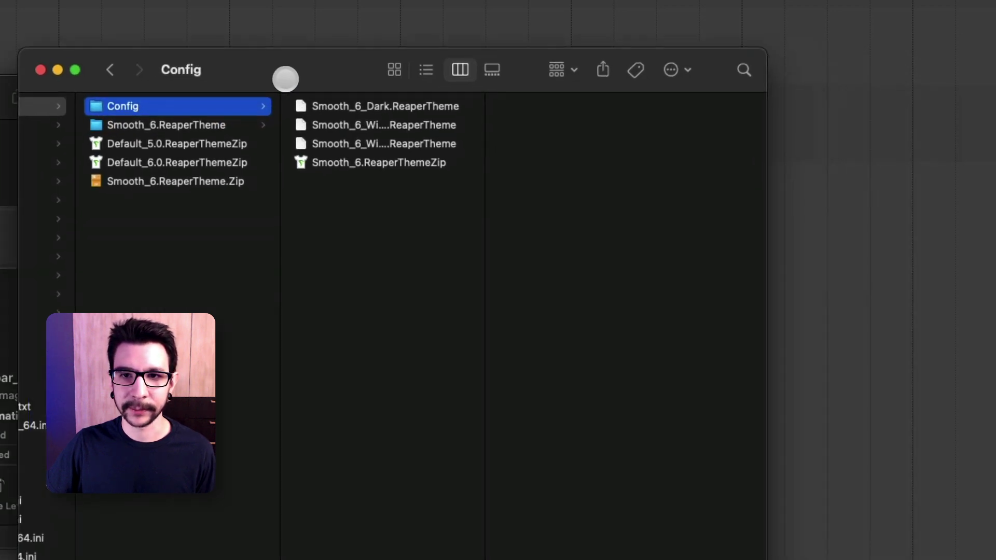
drag(486, 136, 542, 137)
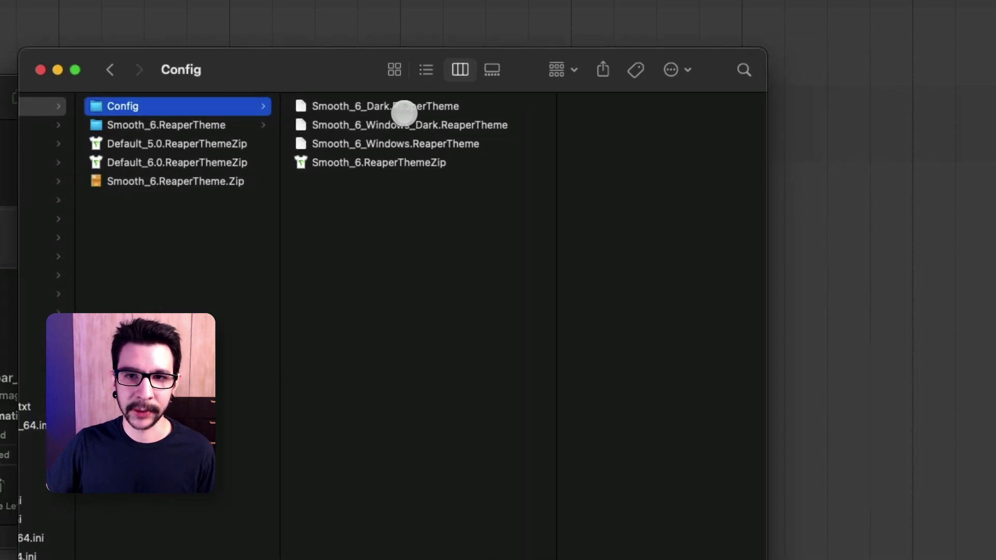
click(306, 106)
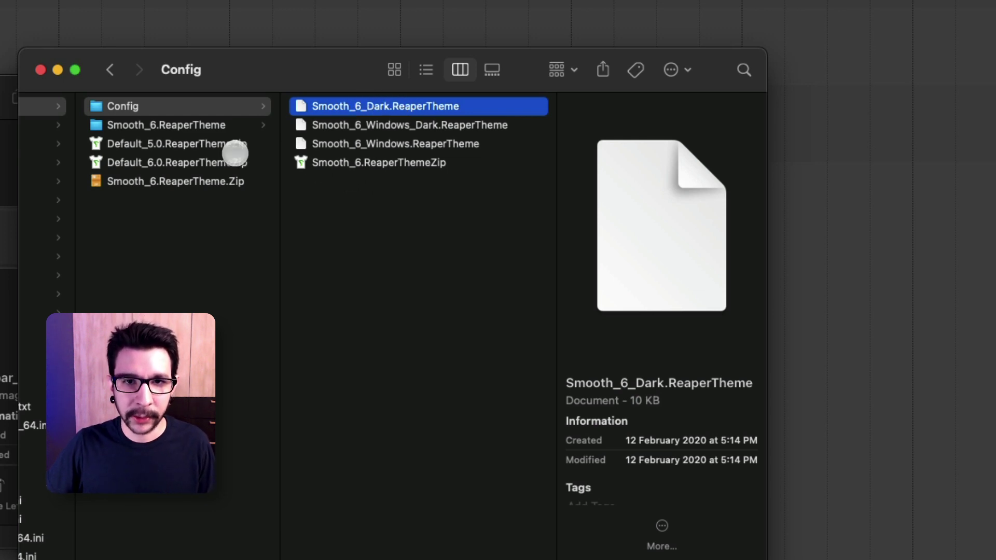
click(216, 125)
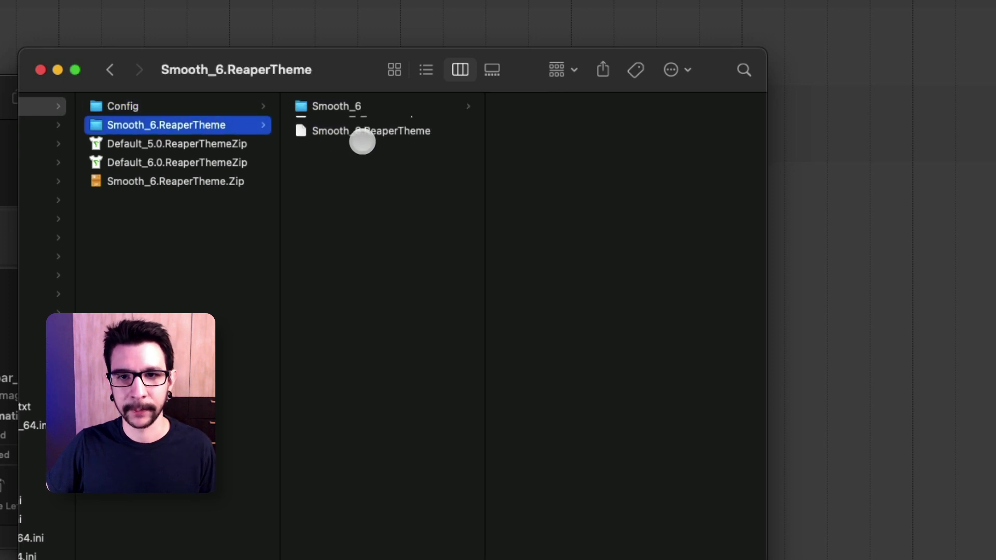
- Move the original Smooth_6.ReaperTheme file inside the unpacked theme folder to the Trash, and check the Smooth_6 image folder beside it
click(363, 144)
right_click(358, 145)
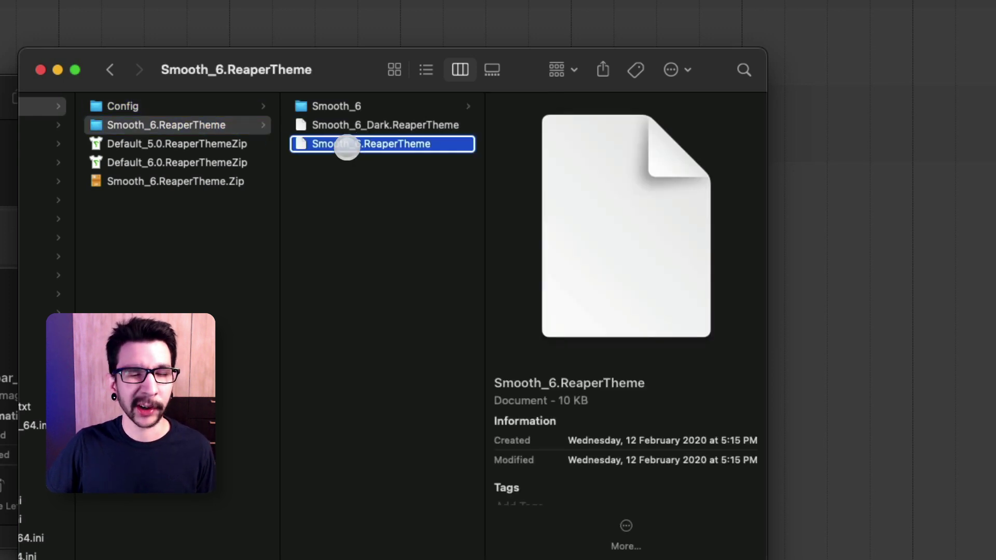
click(387, 208)
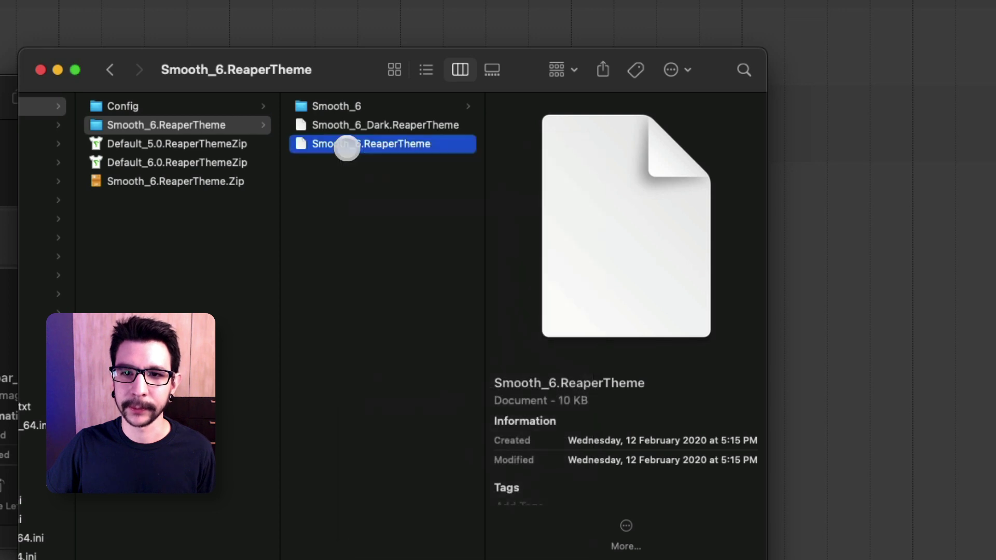
click(370, 127)
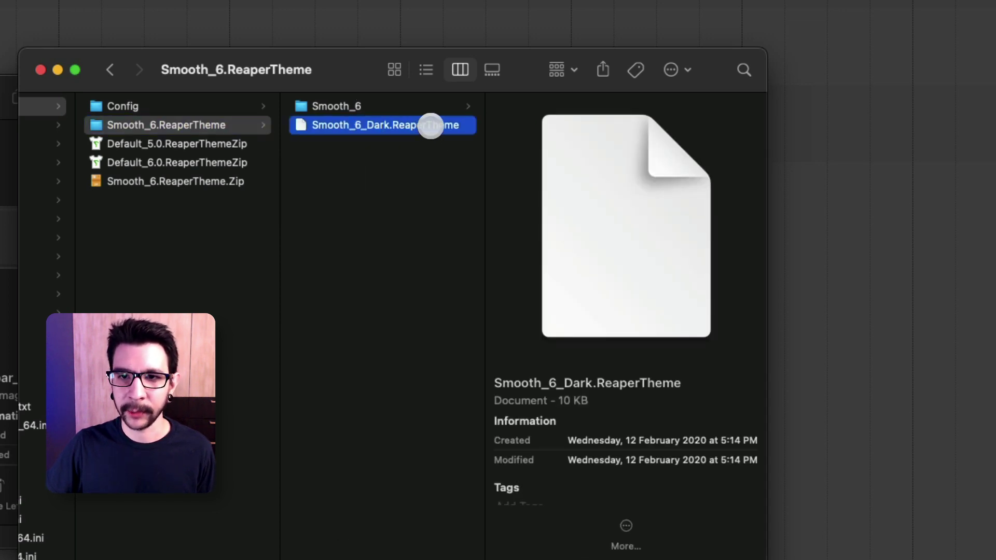
click(346, 106)
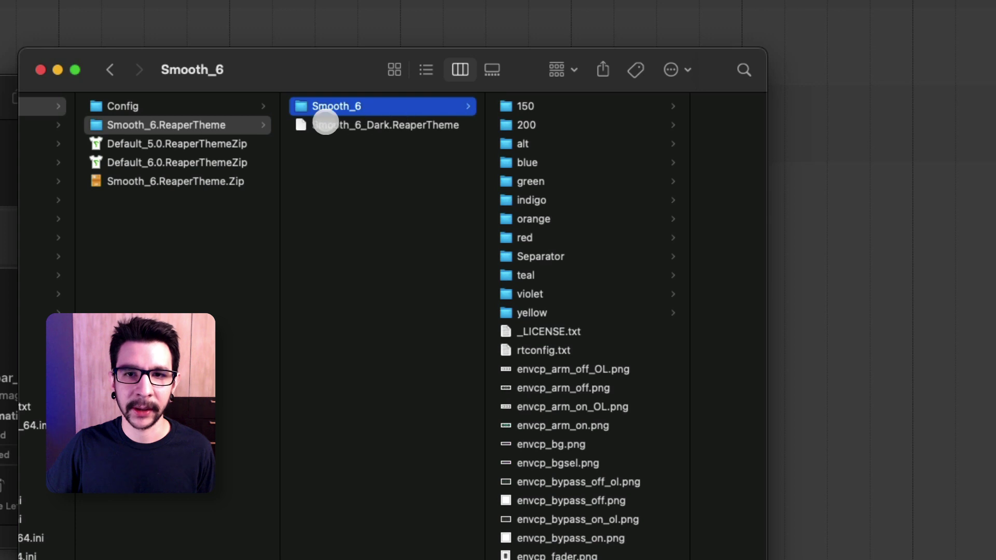
click(342, 164)
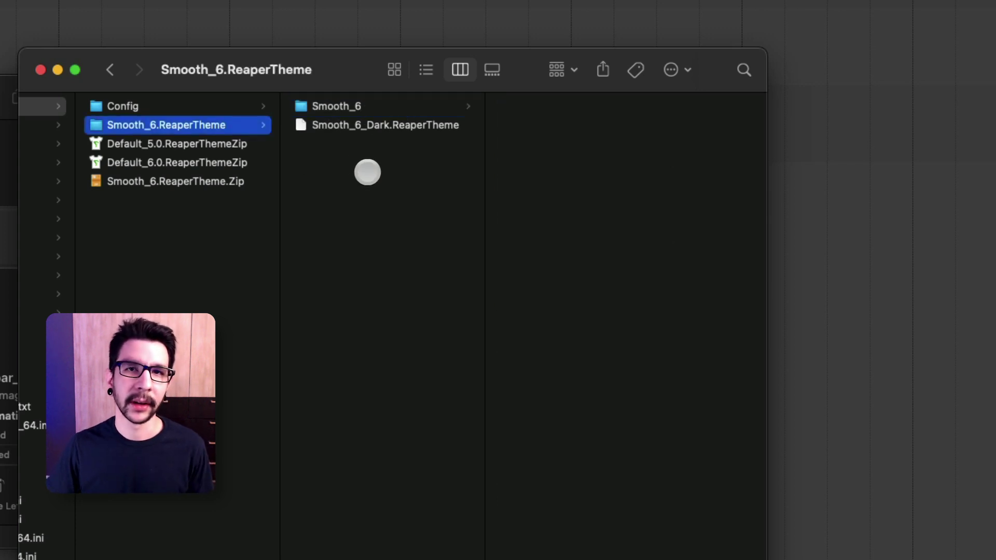
- Compress the Smooth_6 folder and Smooth_6_Dark.ReaperTheme together into one zip archive
drag(367, 172, 373, 89)
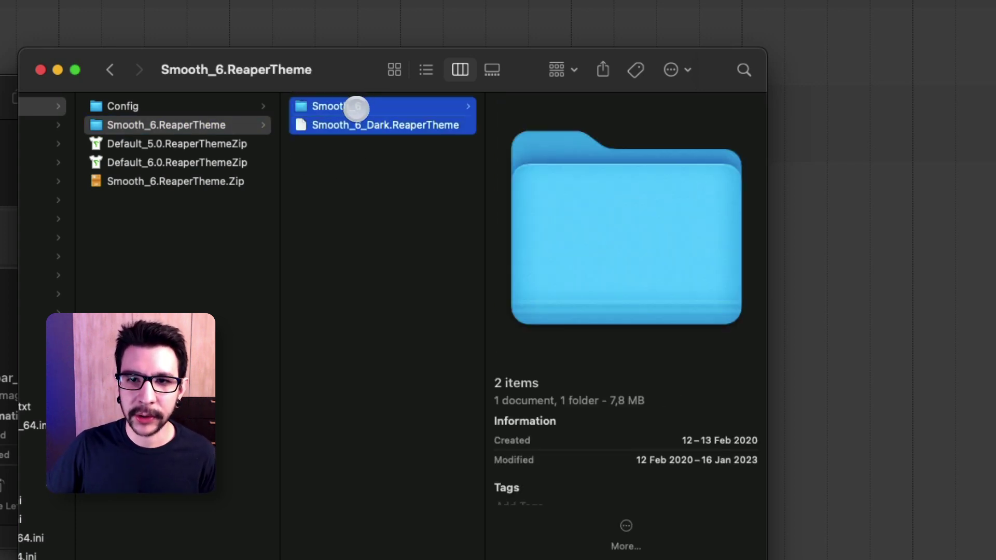
right_click(356, 106)
click(329, 200)
drag(360, 164, 356, 100)
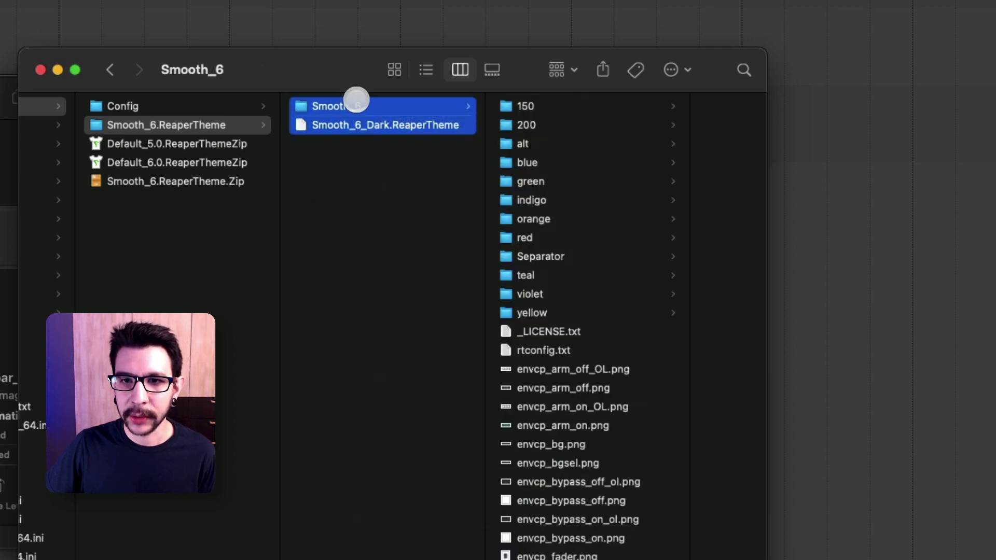
right_click(351, 117)
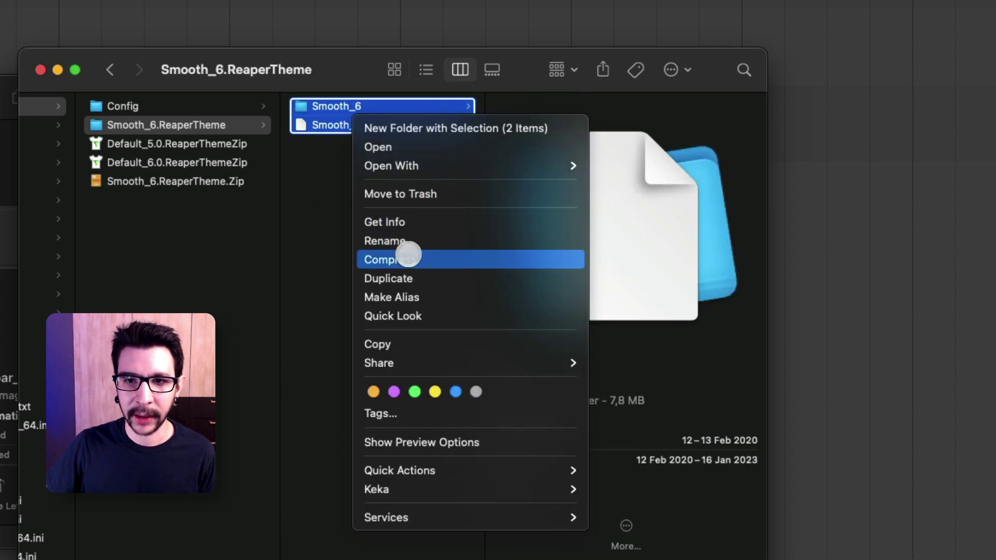
click(408, 256)
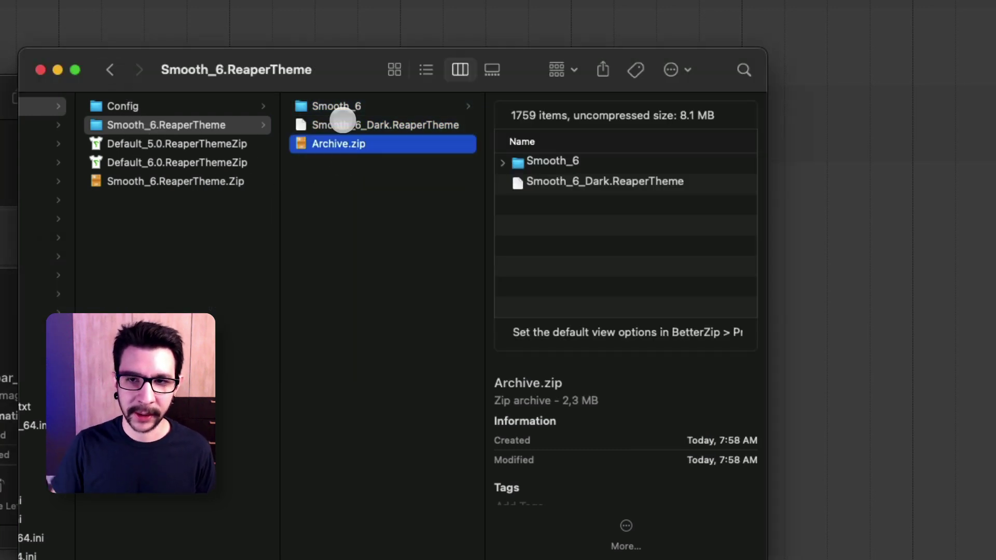
- Rename the new archive to Smooth 6-MOD.ReaperThemeZip and accept the .ReaperThemeZip extension
key(Return)
text(S)
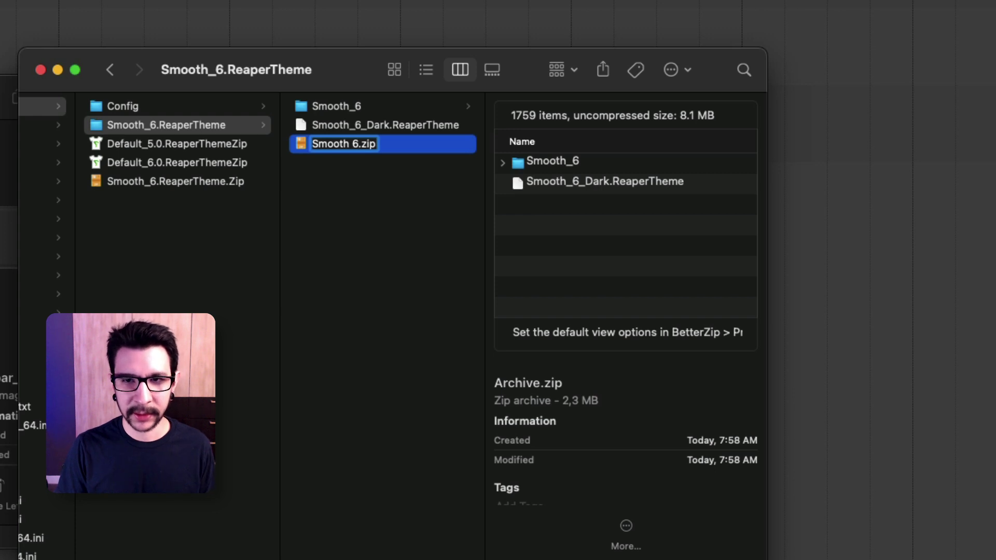
text(mooth 6-MNOD)
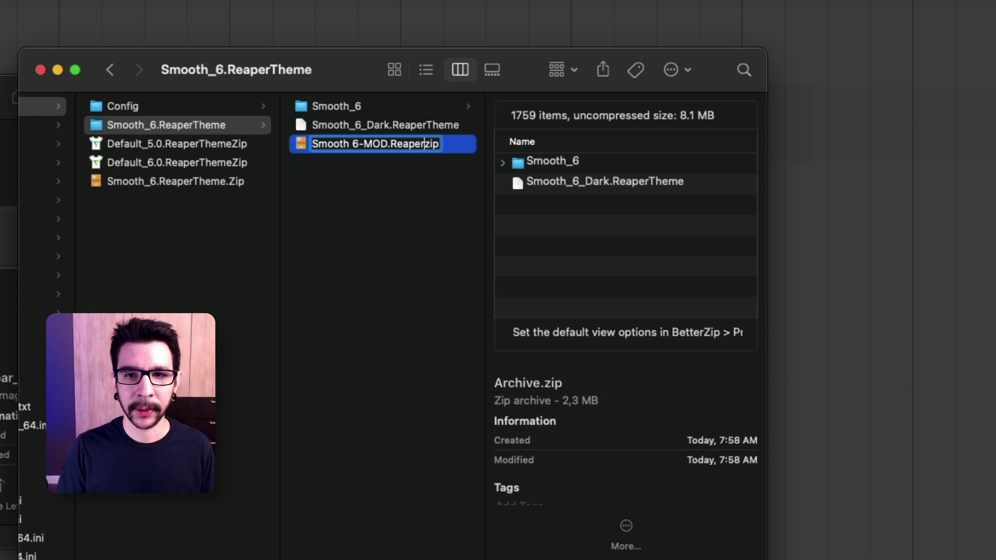
text(meZ)
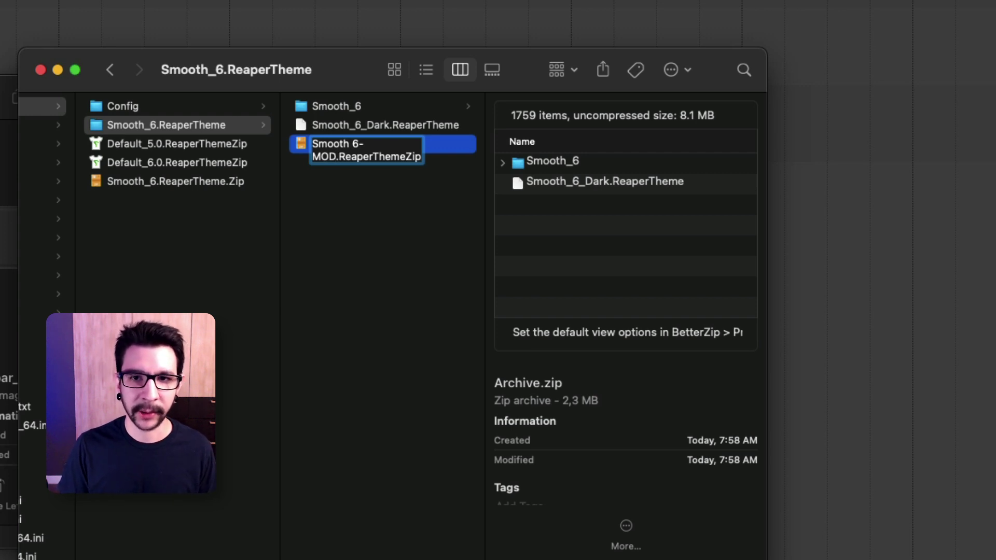
key(Down)
key(Left)
key(Left)
key(Left)
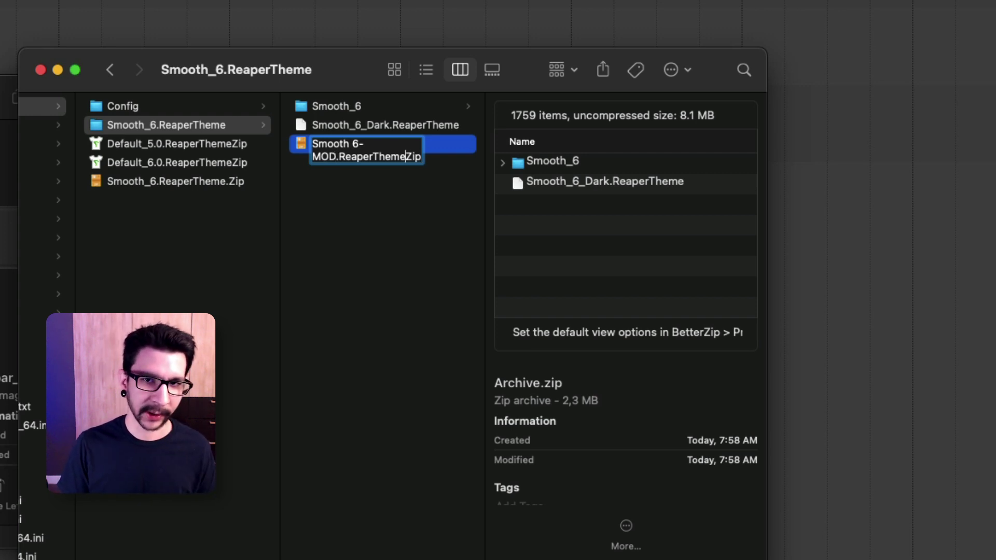
key(Return)
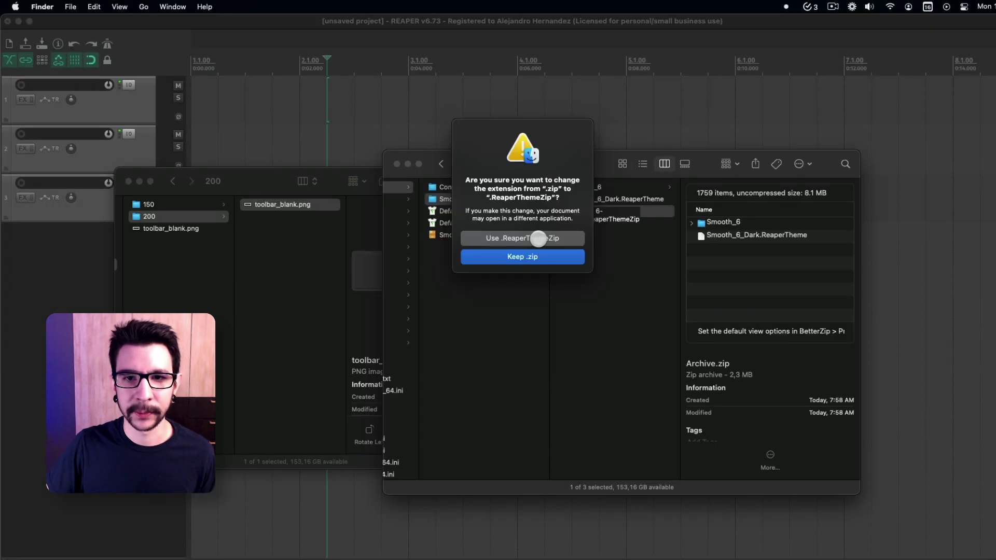
click(271, 186)
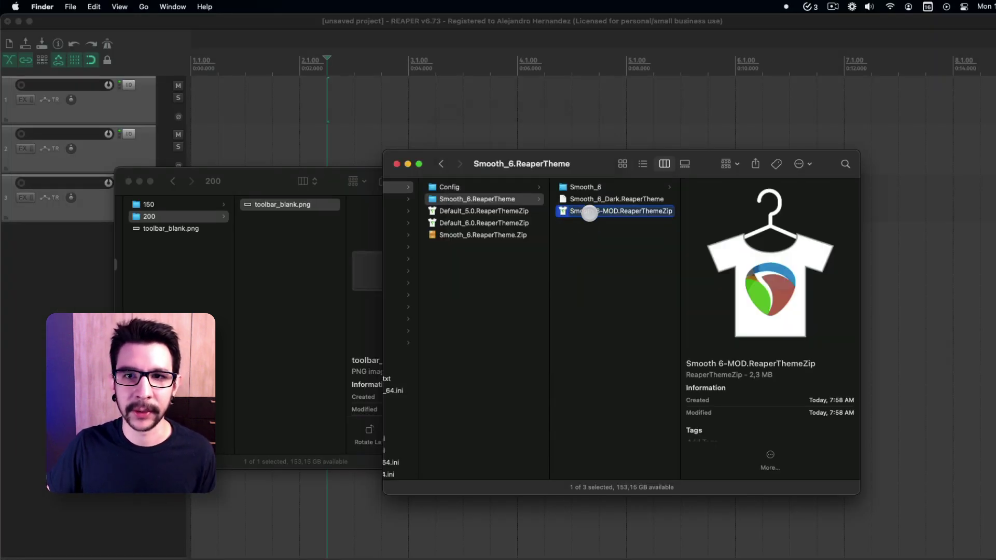
- Move the border files window aside and load Smooth 6-MOD.ReaperThemeZip into REAPER
drag(281, 176, 668, 241)
drag(607, 213, 320, 107)
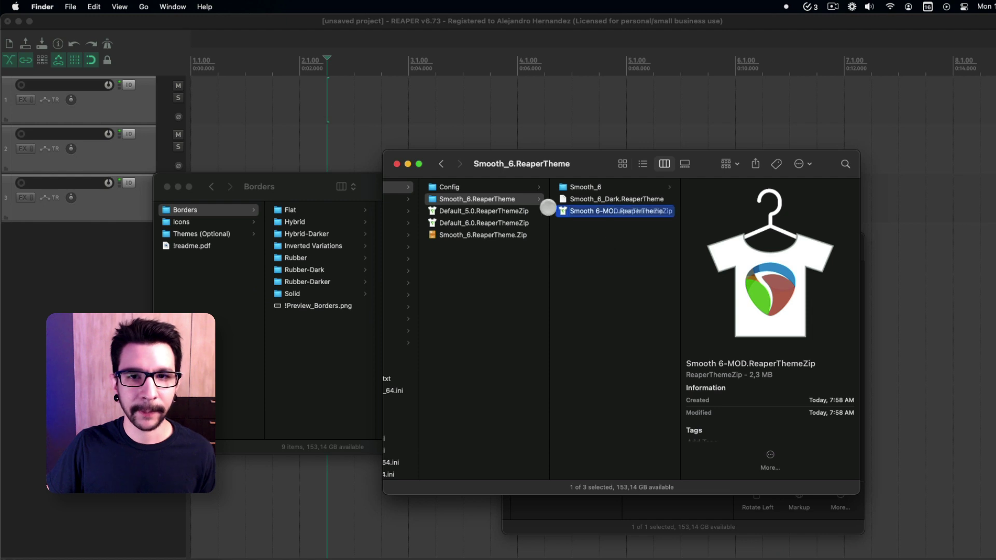
- Switch to REAPER, start customizing the main toolbar and open the icon picker for the Enable locking action
click(361, 107)
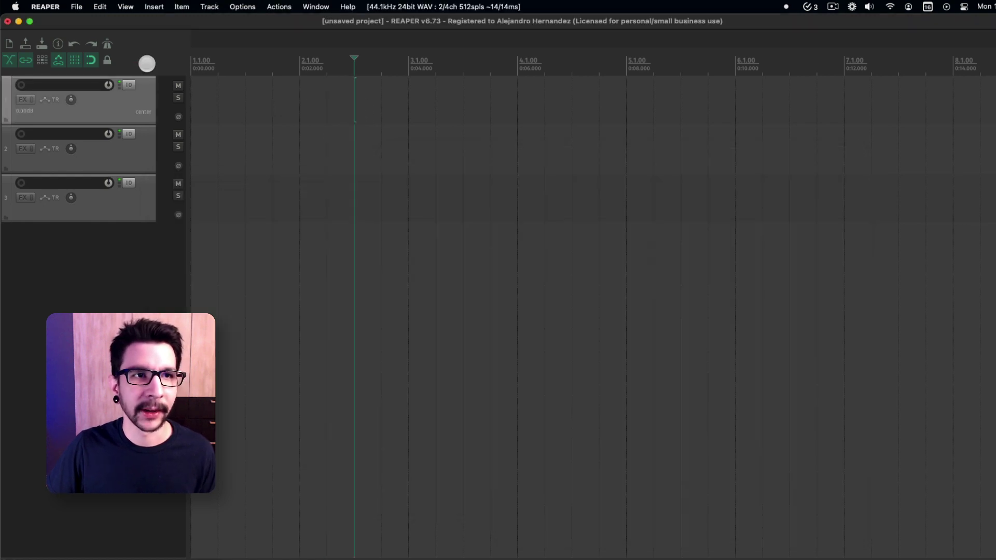
right_click(147, 63)
click(185, 111)
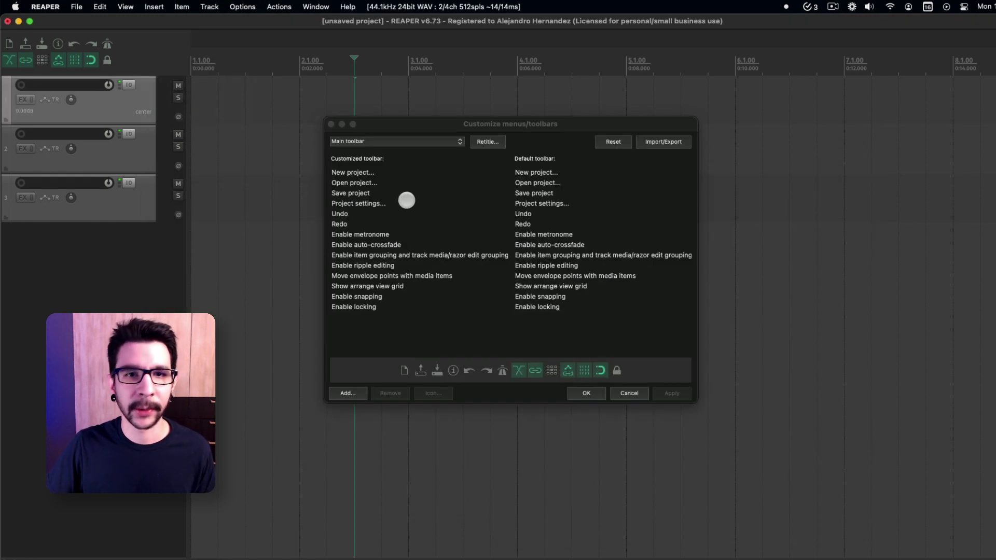
click(398, 311)
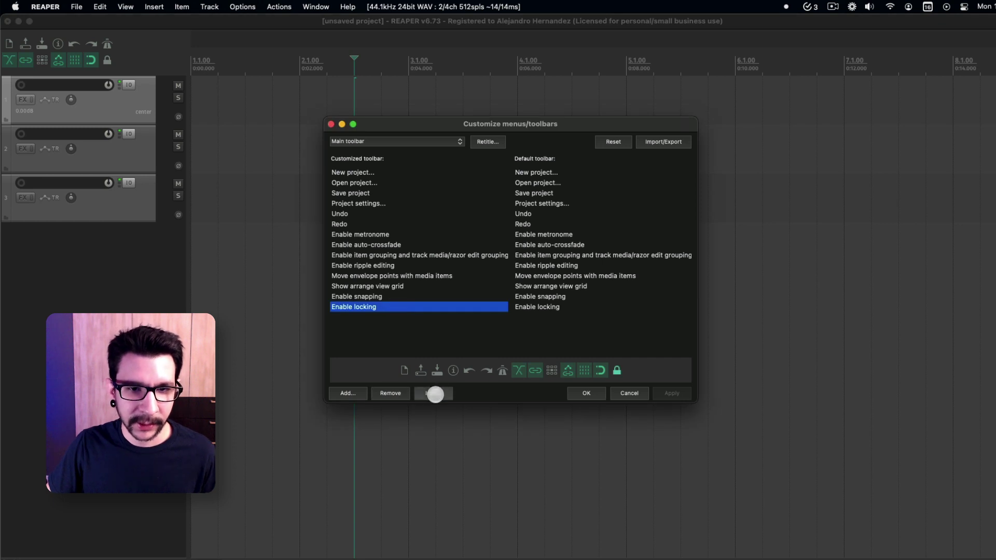
click(435, 395)
click(474, 418)
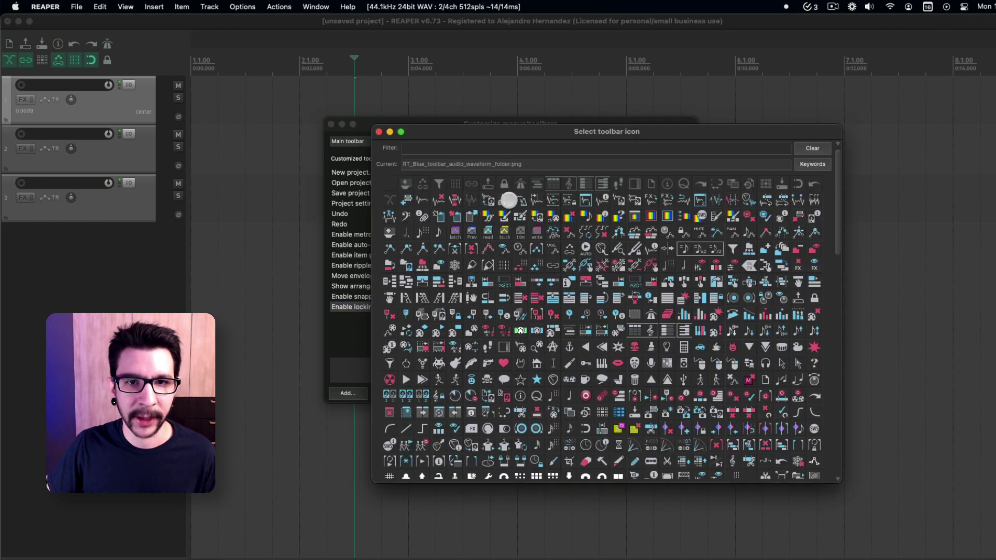
- Browse the available toolbar icons and place the icon picker and the toolbar customization window side by side
scroll(537, 284, down, 2)
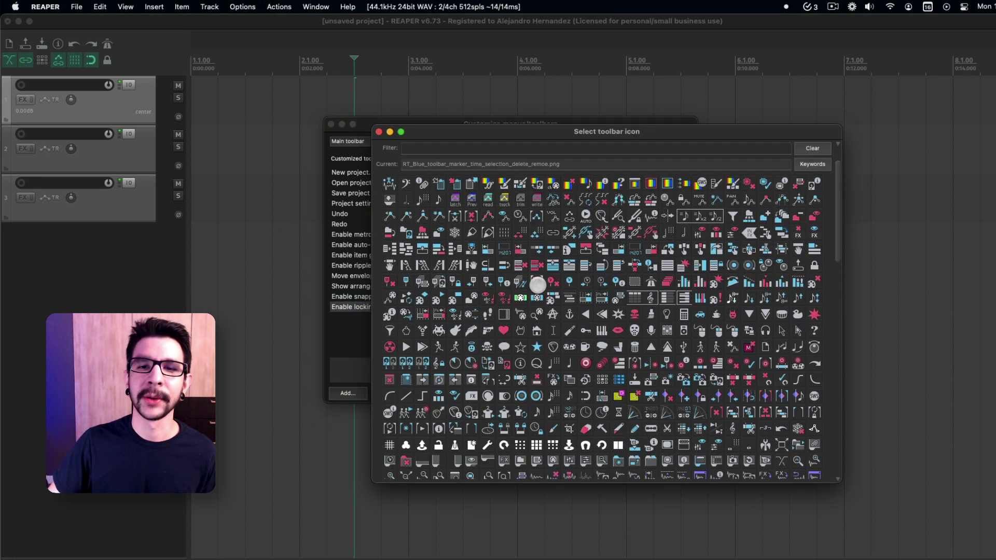
scroll(560, 303, down, 8)
scroll(570, 316, up, 8)
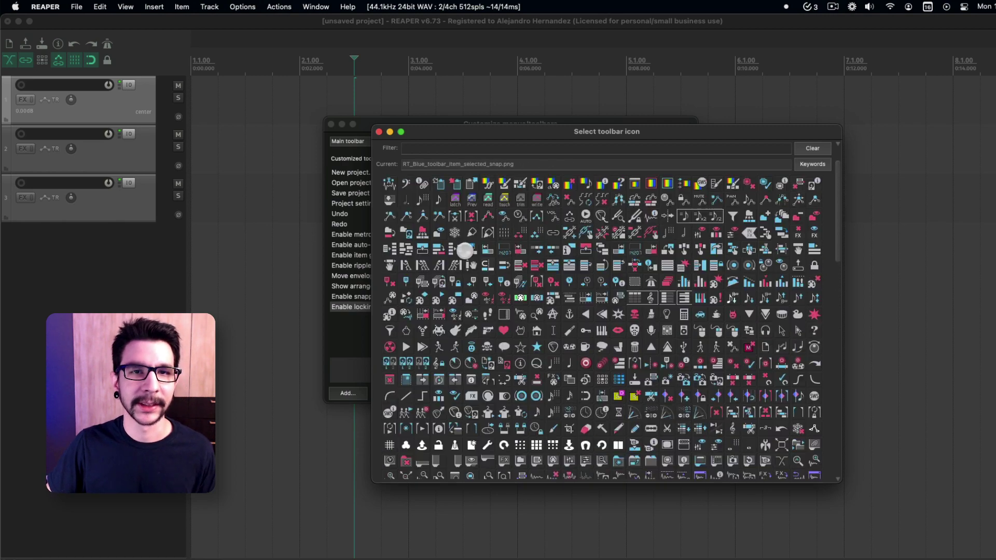
scroll(465, 250, up, 2)
drag(444, 130, 617, 129)
drag(542, 129, 397, 151)
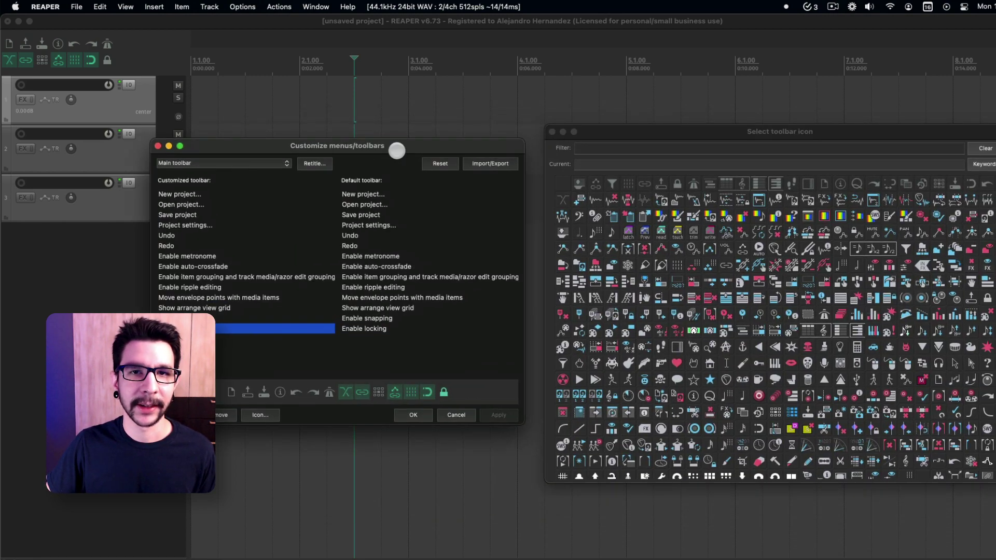
drag(604, 131, 584, 120)
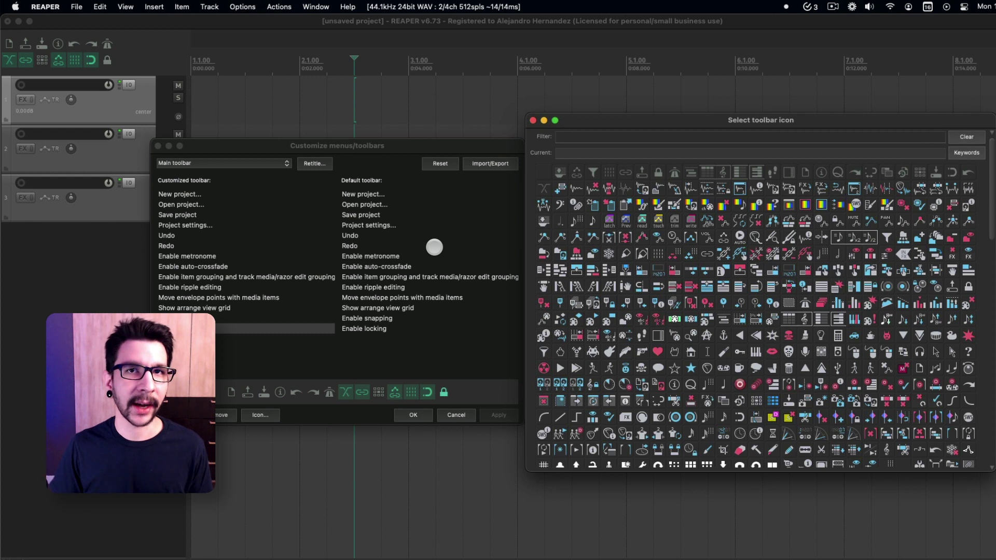
- Filter the icons by Blue Lock and assign RT_Blue_toolbar_lock.png to the Enable locking action
click(180, 318)
click(190, 329)
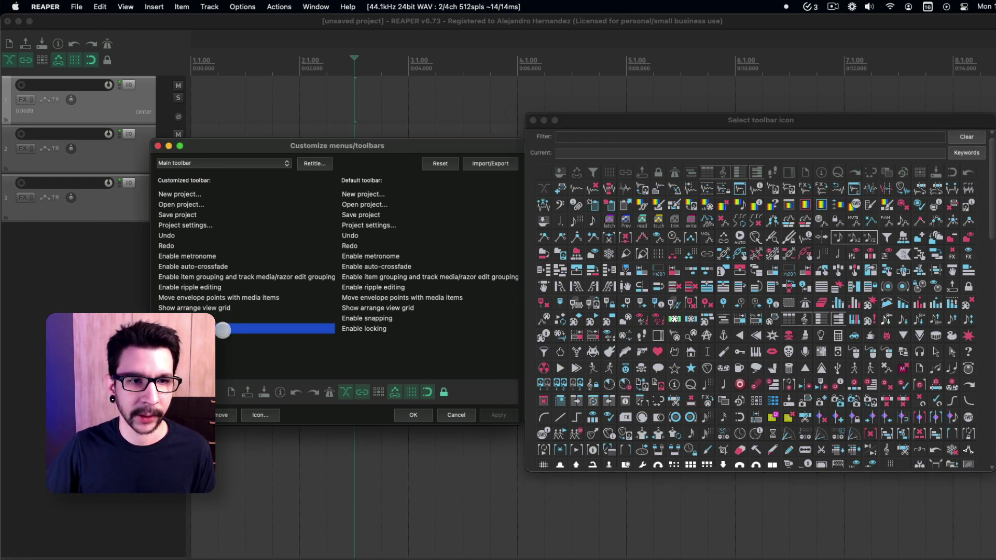
click(610, 137)
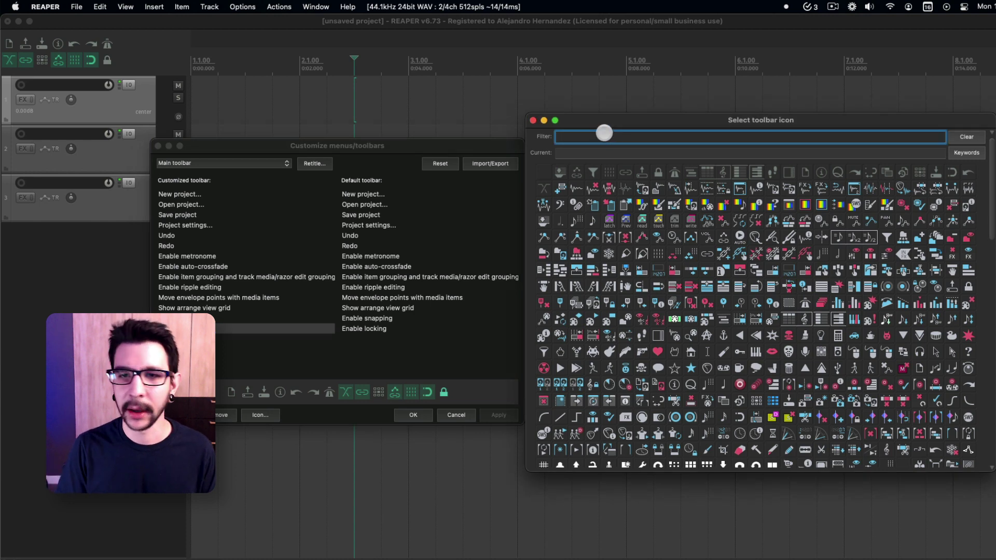
text(Lock)
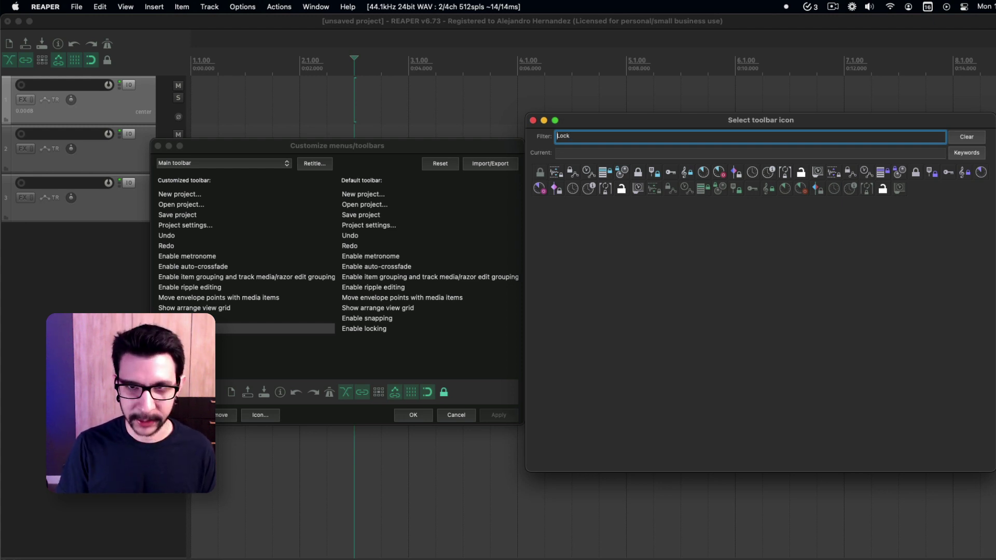
text(Blue)
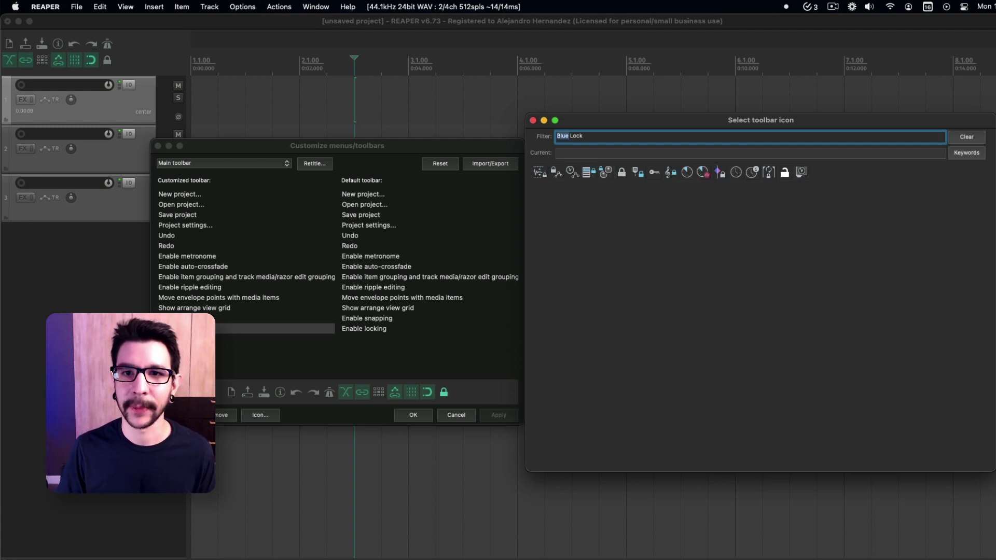
click(622, 171)
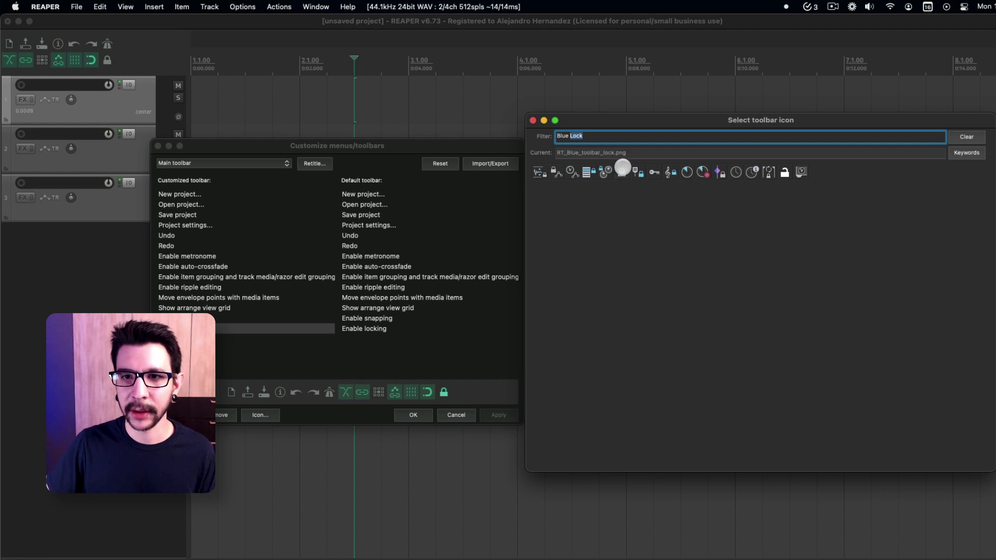
click(622, 174)
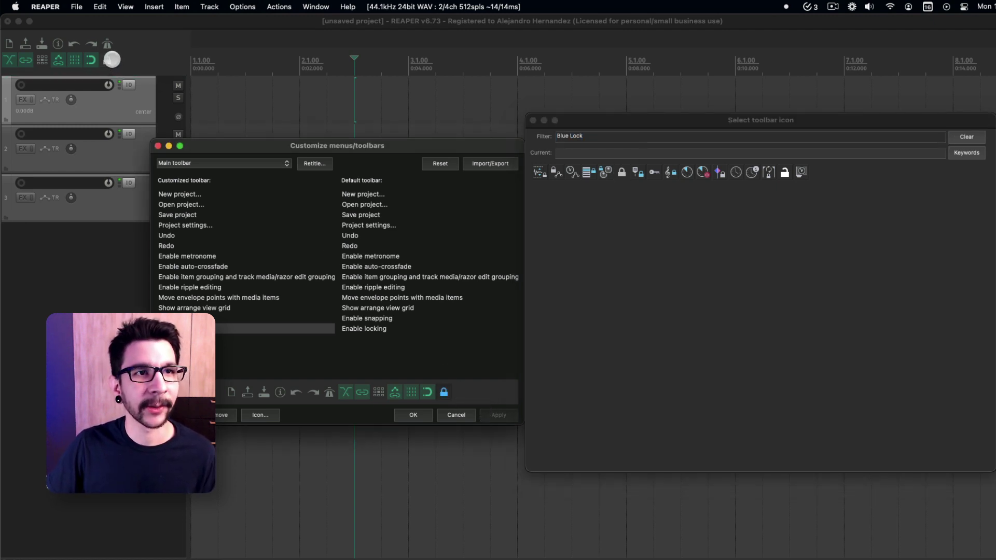
click(111, 59)
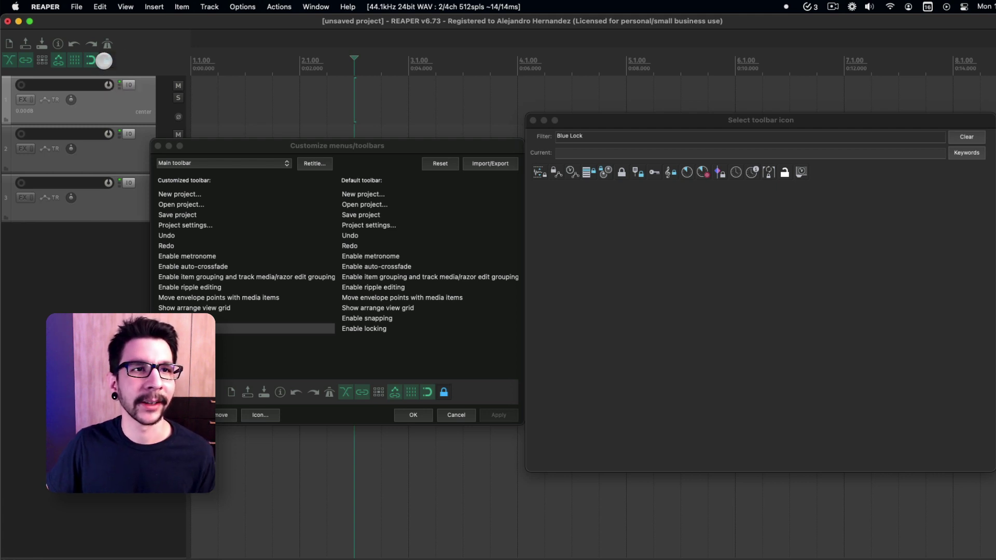
- Filter the icons by Blue snap and assign the plain magnet icon to the Enable snapping action
click(577, 137)
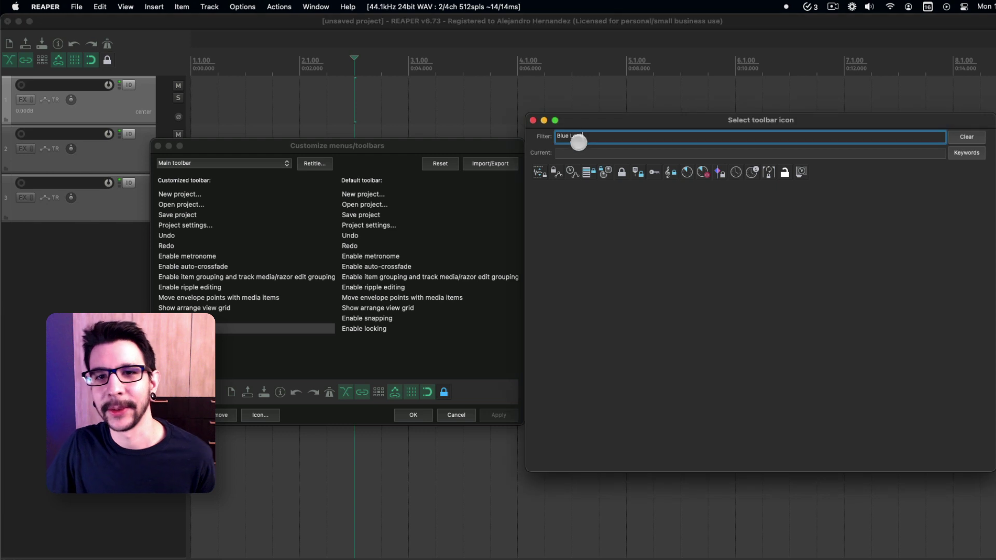
click(284, 318)
double_click(622, 138)
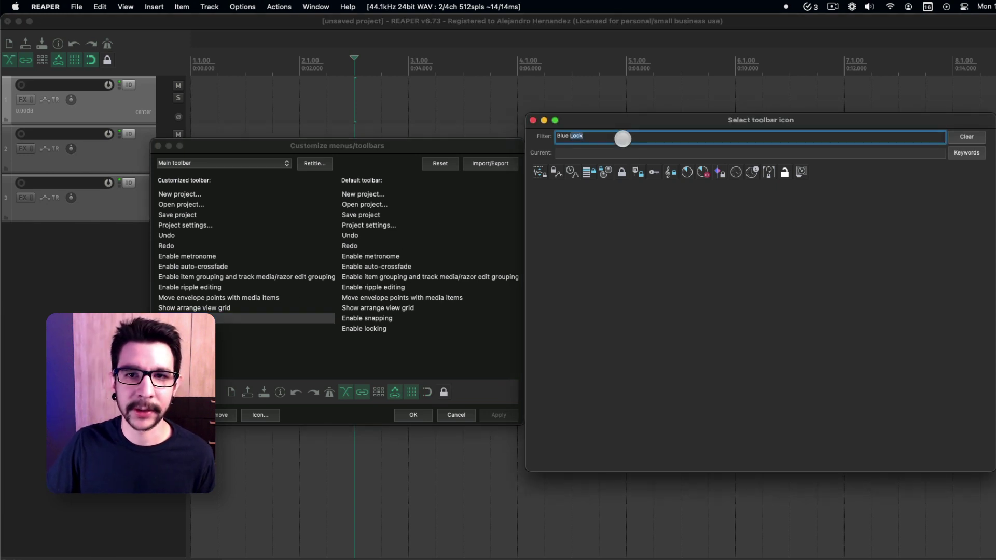
text(snap)
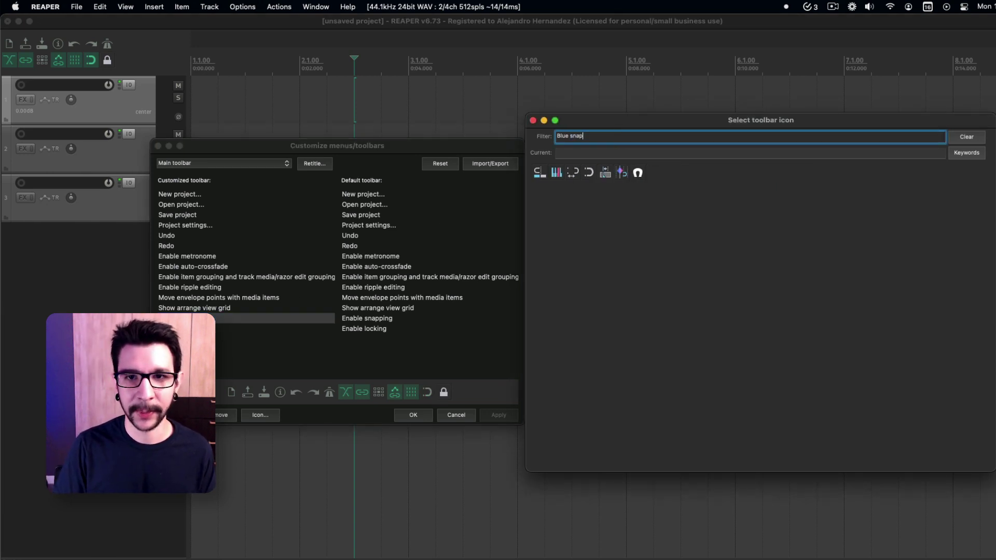
click(589, 175)
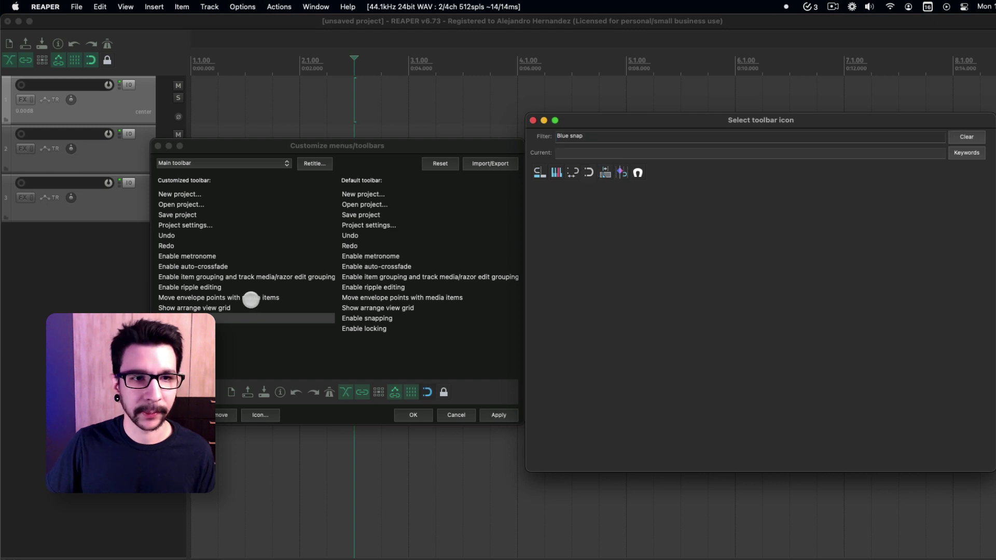
- Filter the icons by Blue grid and assign the dotted grid icon to the Show arrange view grid action
click(248, 307)
click(579, 137)
text(grid)
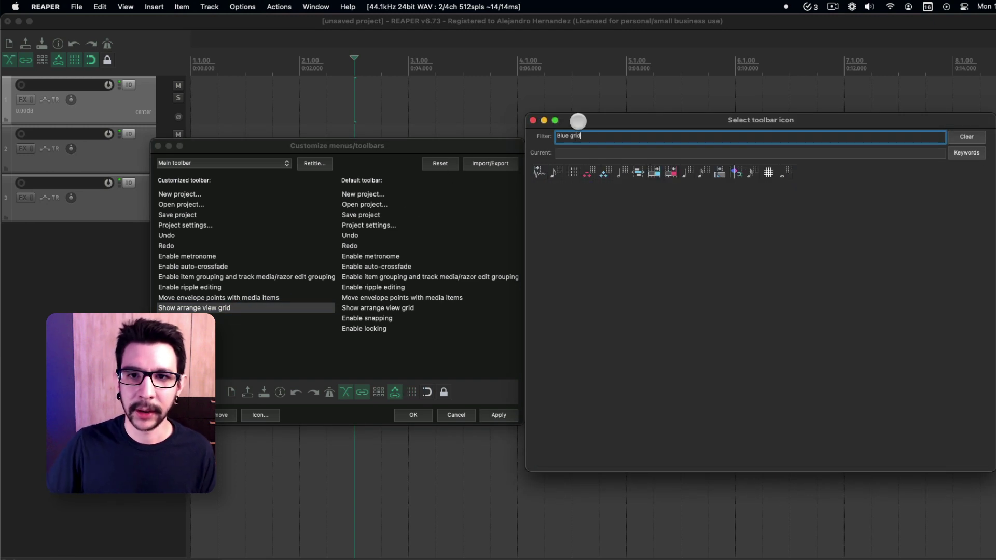
click(573, 171)
- Filter the icons by Blue env and assign the matching envelope icon to Move envelope points with media items
click(218, 299)
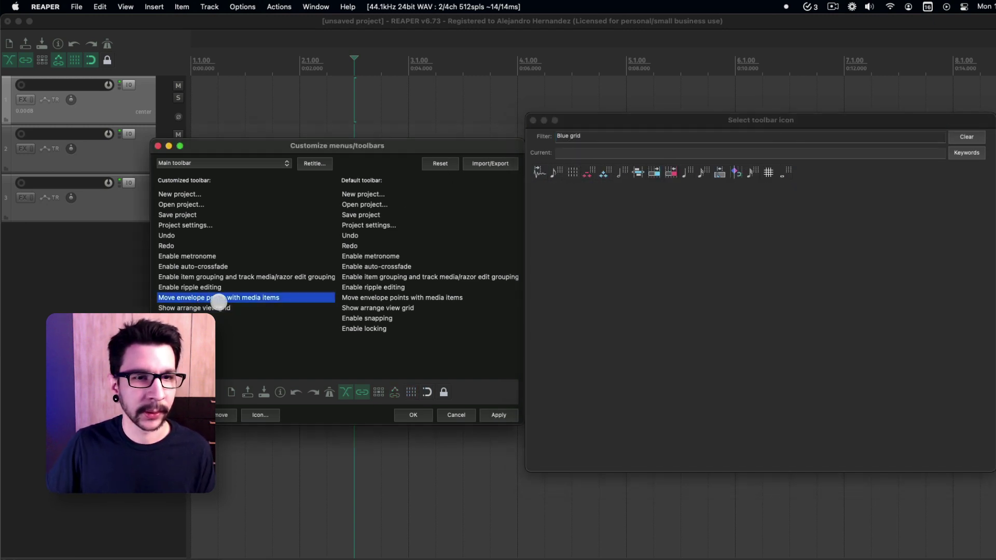
click(580, 141)
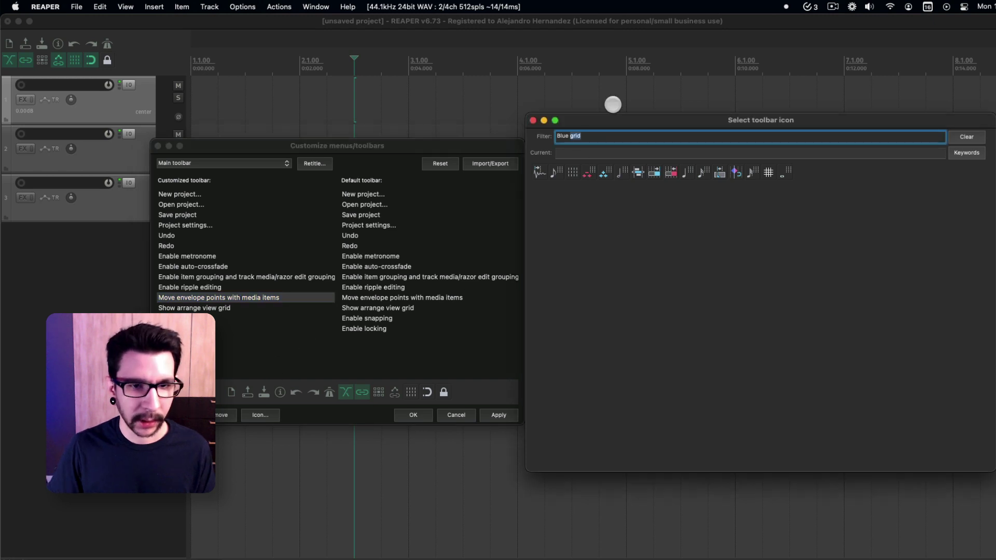
key(BackSpace)
key(BackSpace)
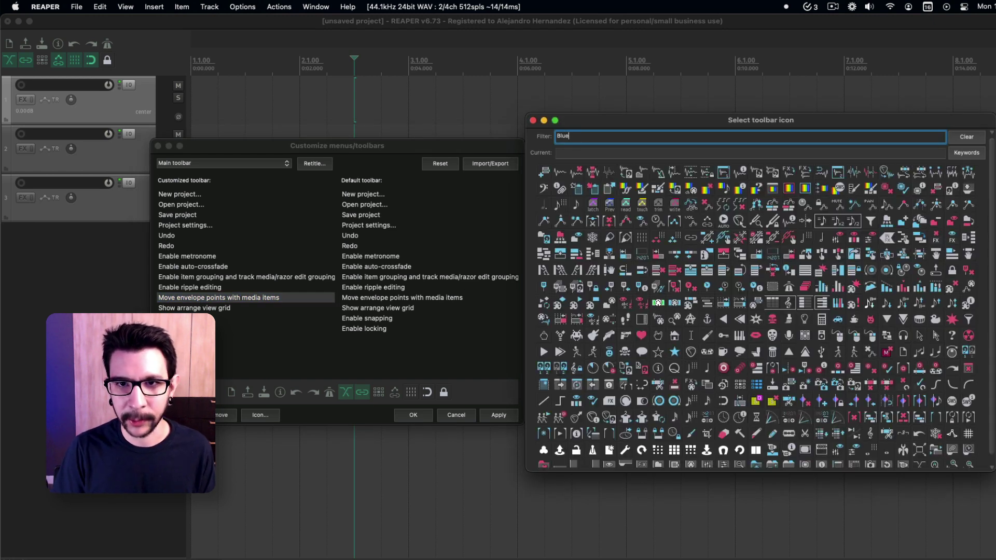
text(en)
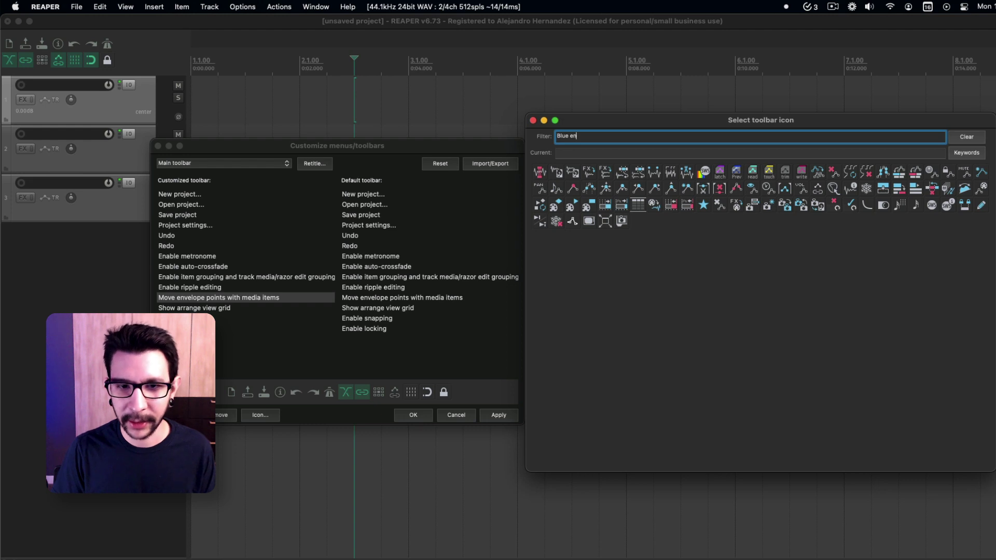
text(v)
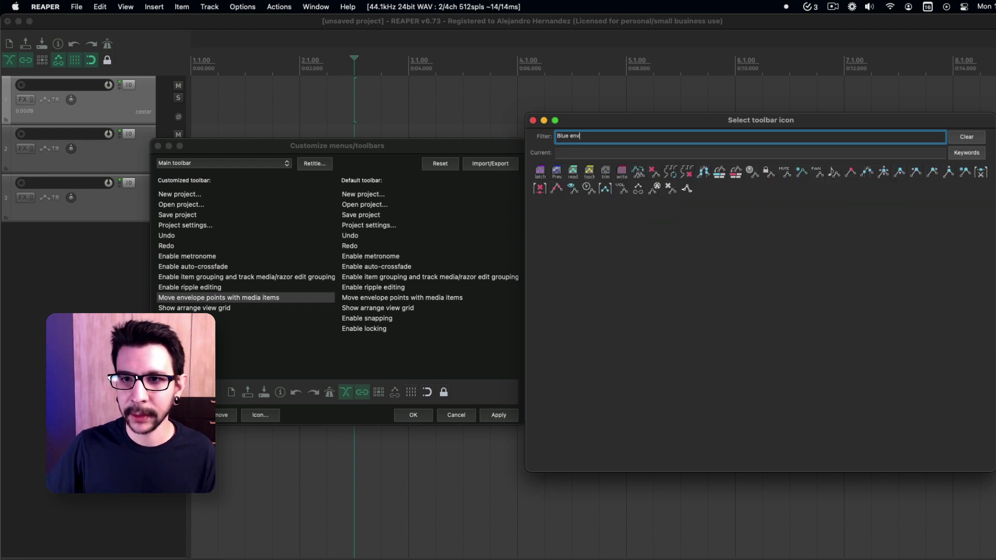
click(640, 191)
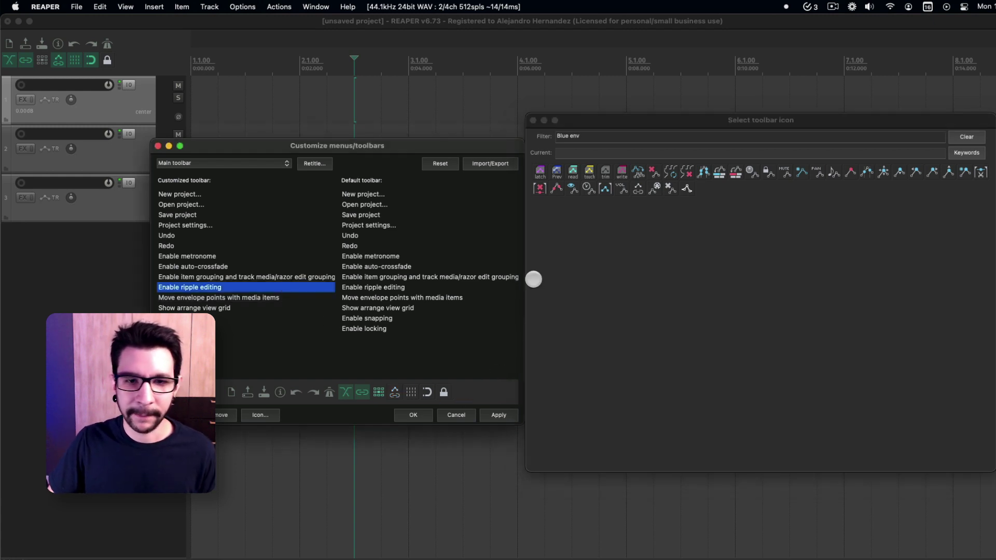
- Assign matching Blue icons to the toolbar actions from Enable ripple editing up to Project settings
click(584, 137)
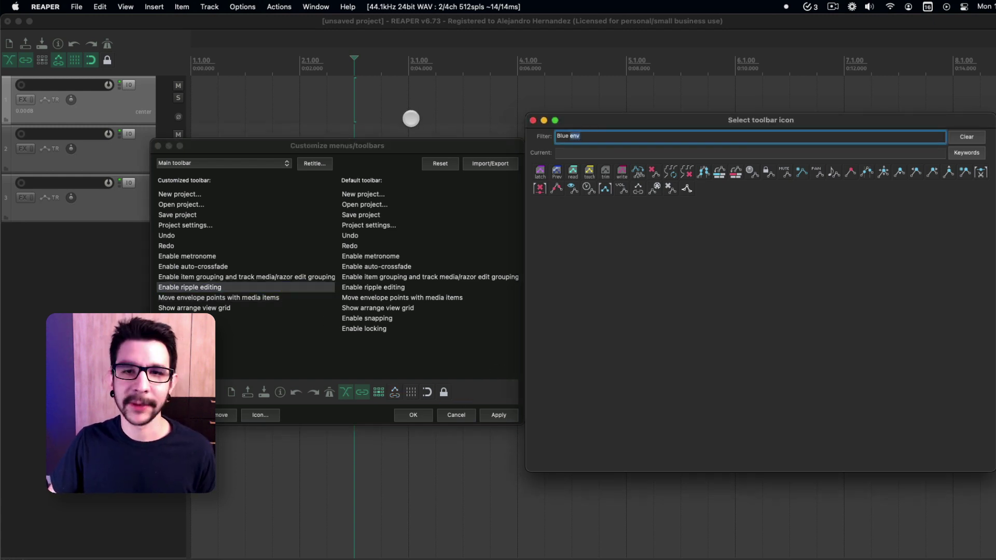
click(259, 277)
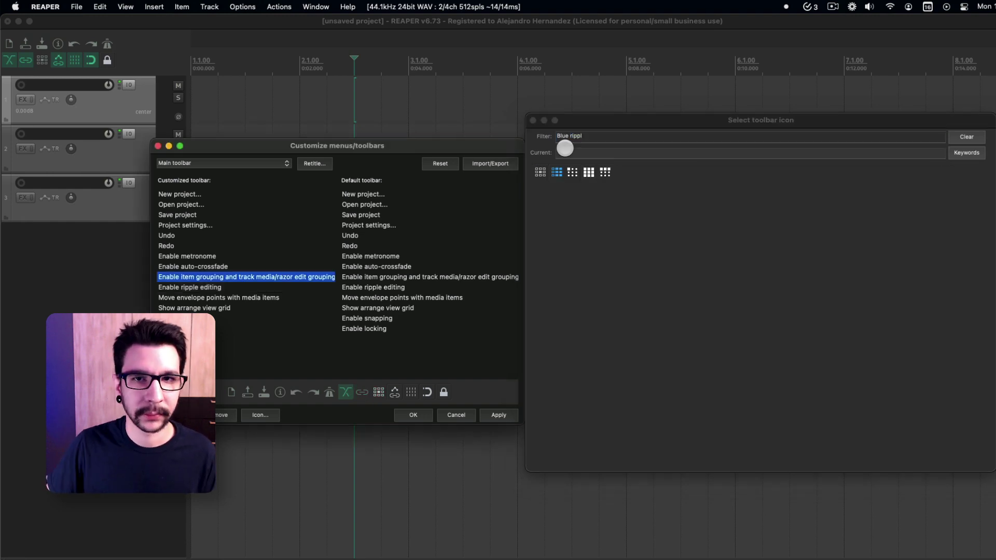
click(259, 256)
double_click(575, 136)
click(260, 225)
- Filter the icons by Blue load and assign the matching load icon to the Open project action
click(260, 205)
double_click(575, 136)
text(load)
click(573, 172)
- Filter the icons by Blue new, assign RT_Blue_toolbar_new.png to the New project action and apply the toolbar changes
click(292, 197)
double_click(575, 136)
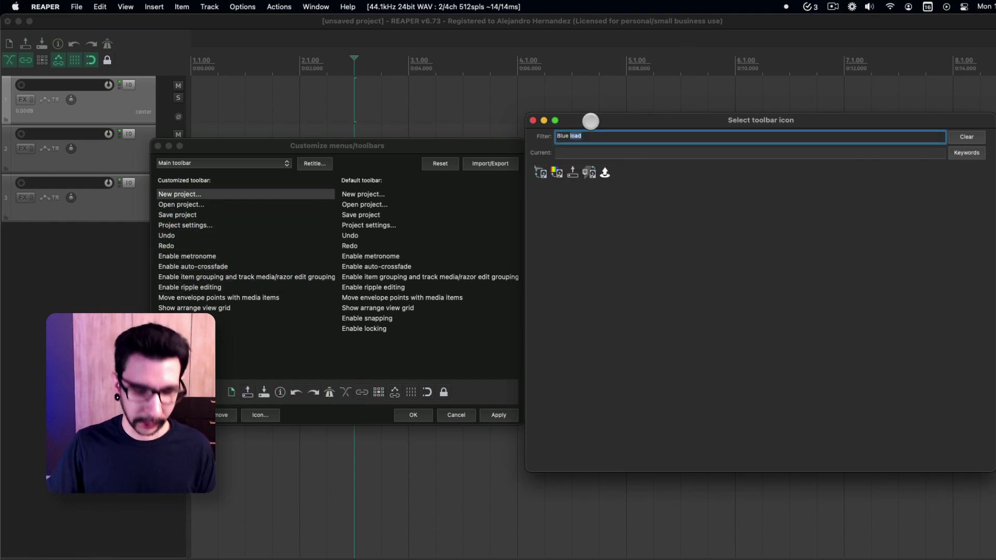
text(new)
click(608, 175)
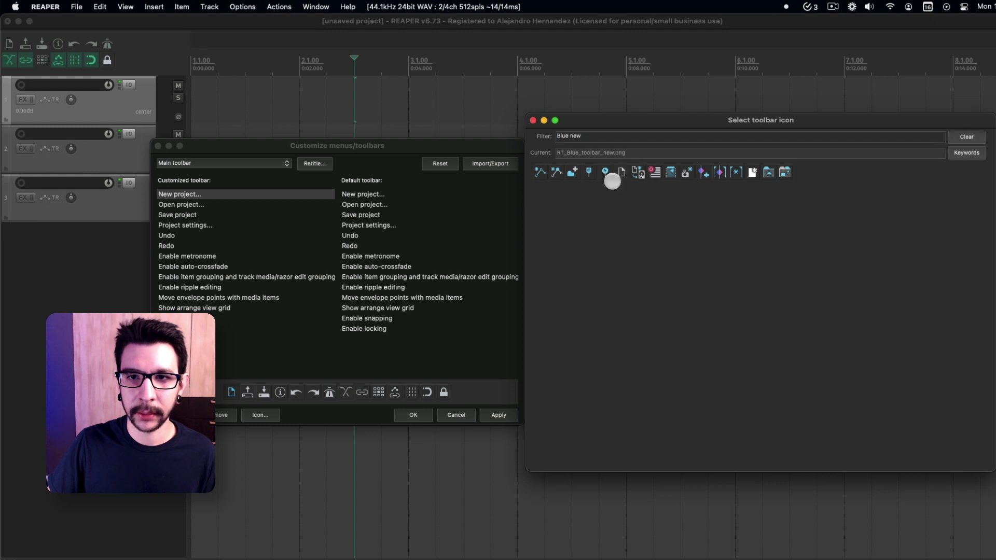
click(491, 413)
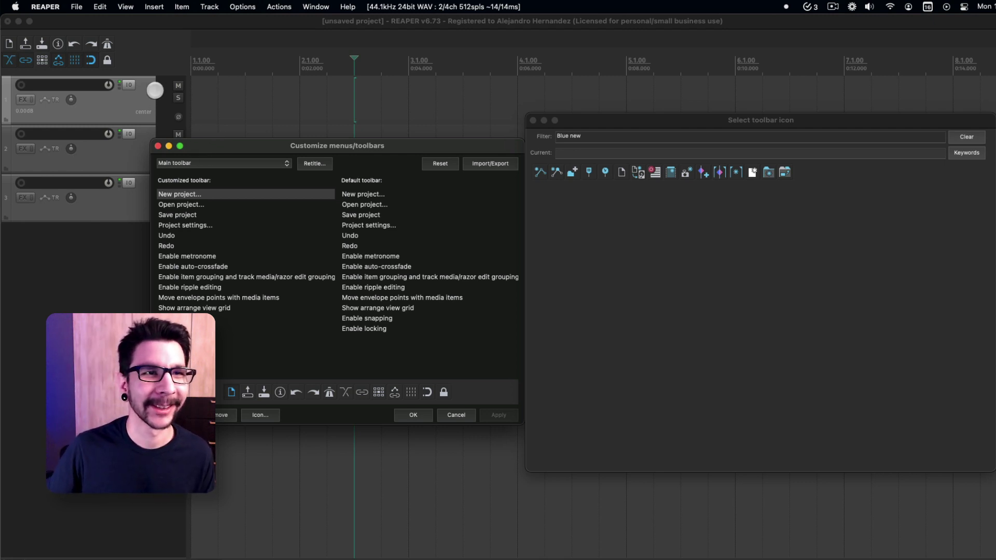
- Insert an empty MIDI item on the first track from about 2.2 to 3.1, open it in the MIDI editor and close the editor
click(94, 51)
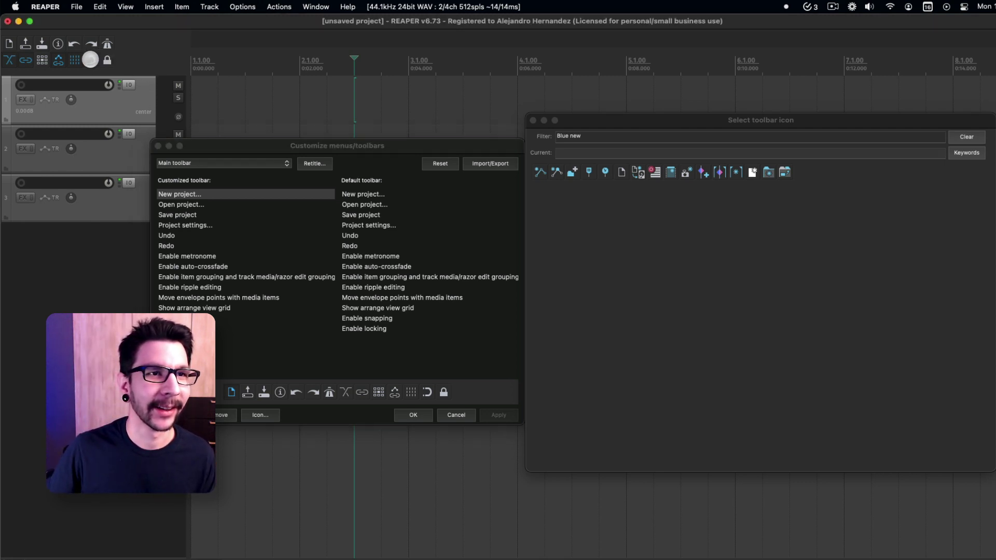
drag(333, 109, 397, 96)
double_click(378, 96)
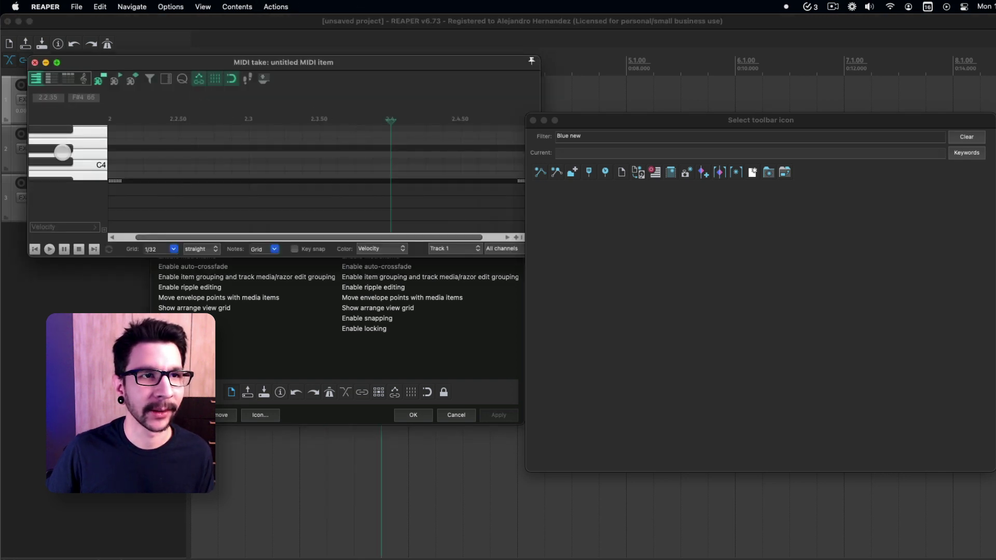
key(Escape)
key(alt+super+x)
key(alt+super+x)
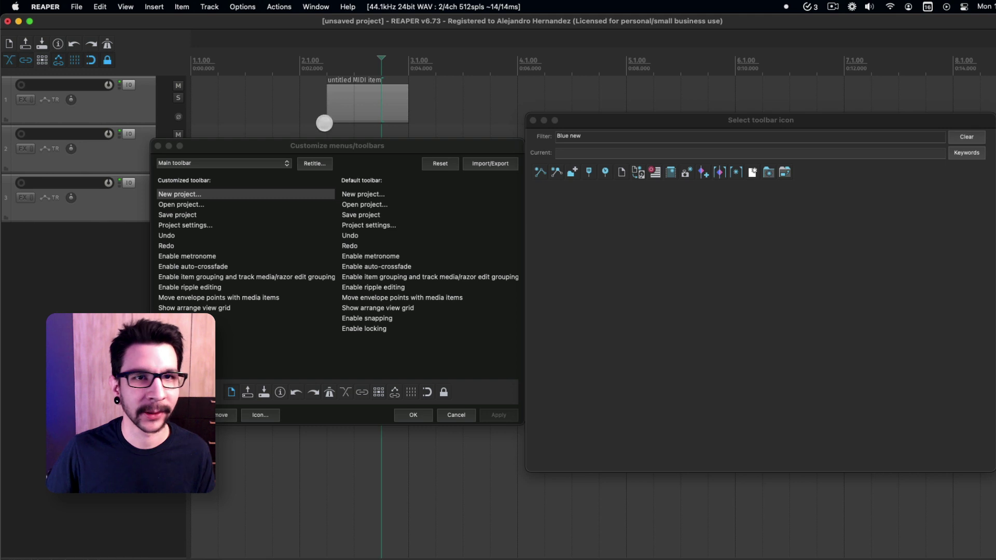
click(348, 111)
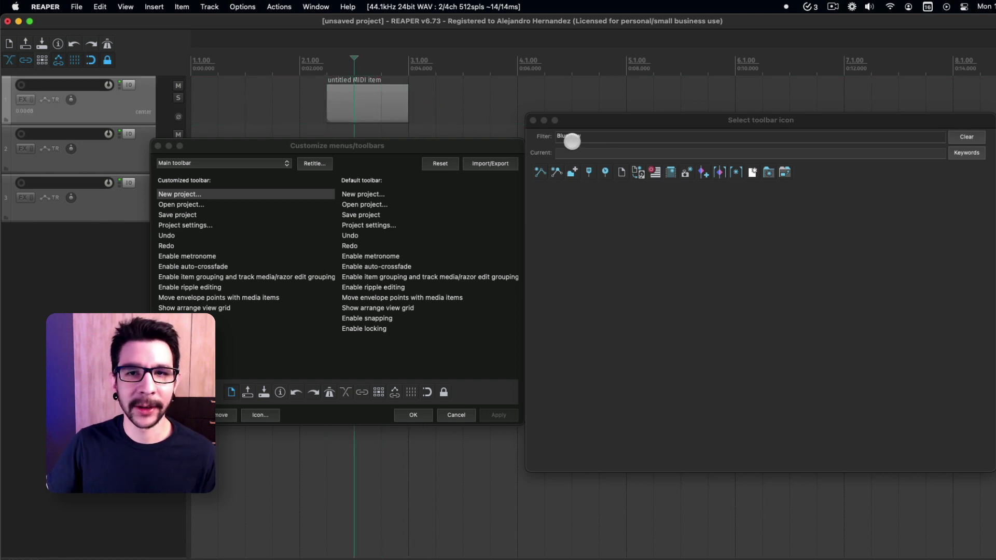
- Filter the icons by Past snap, assign the Pastel snap icon to the Enable snapping action and apply the toolbar changes
click(563, 136)
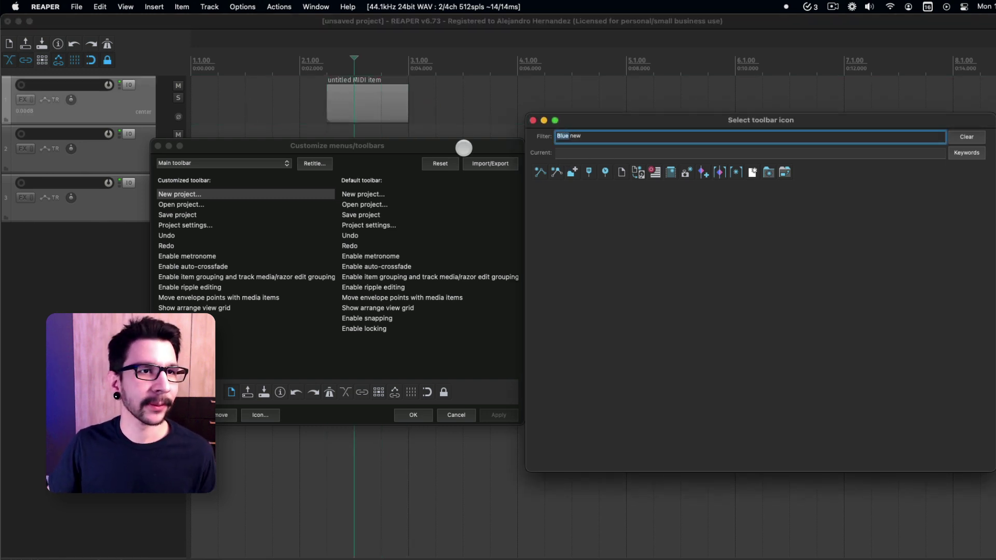
click(263, 318)
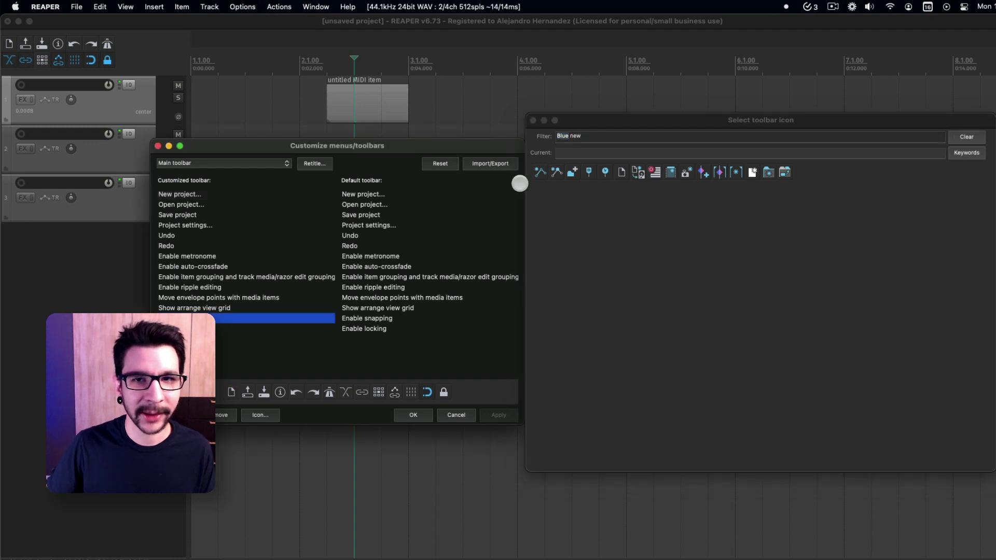
click(566, 137)
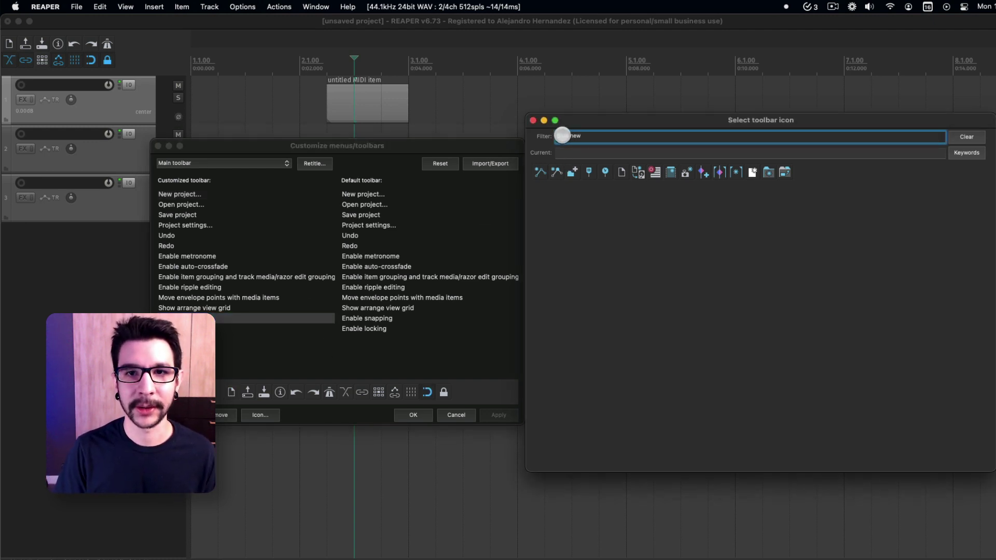
text(Past )
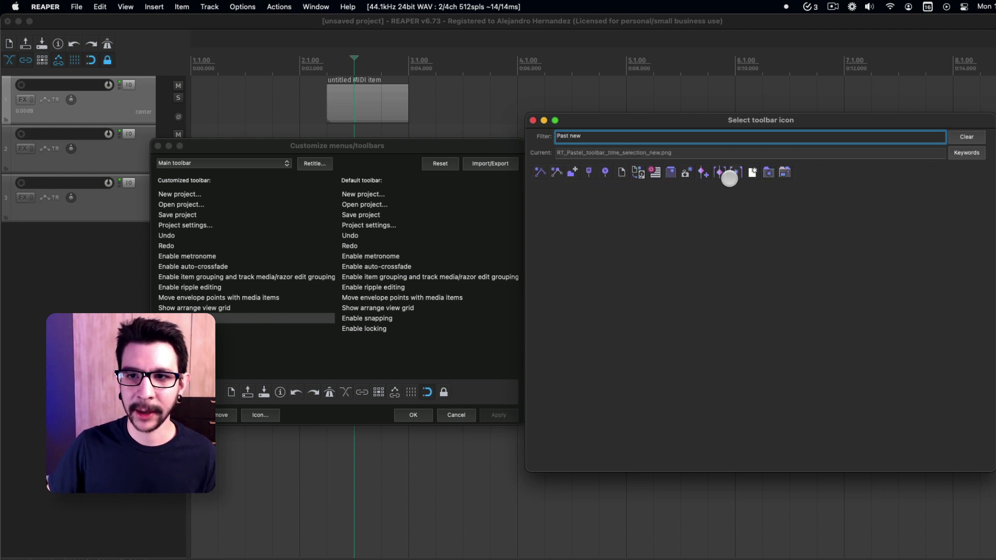
text(snap)
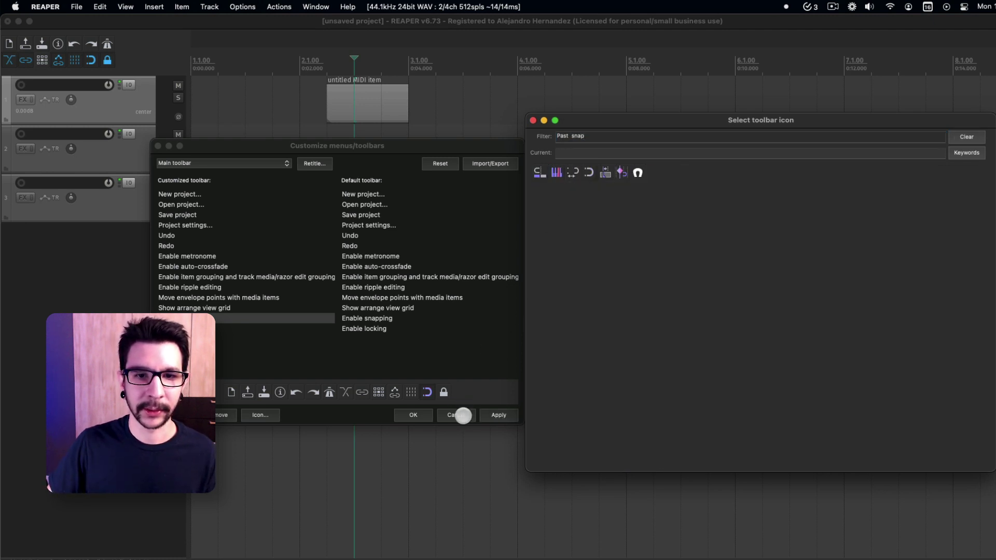
click(488, 416)
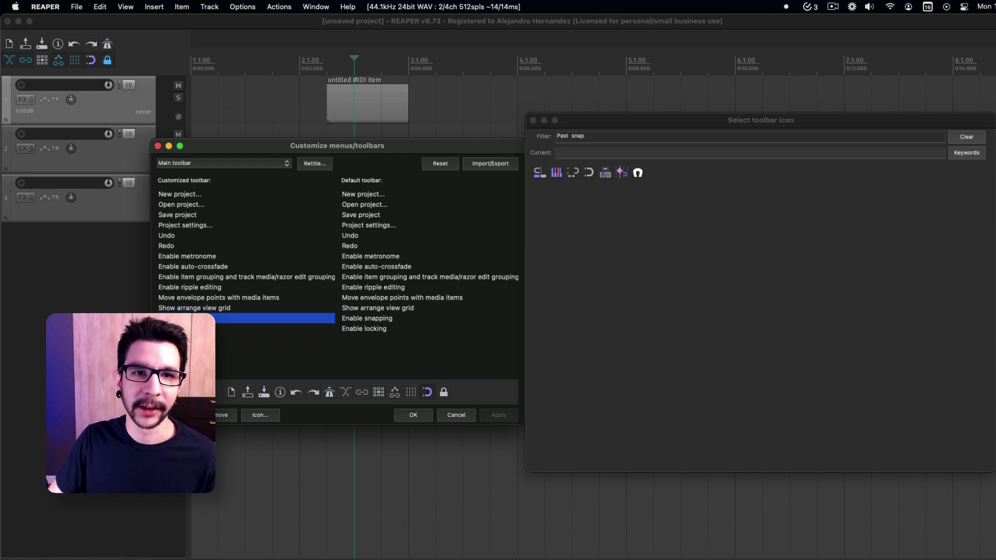
mouse_move(559, 558)
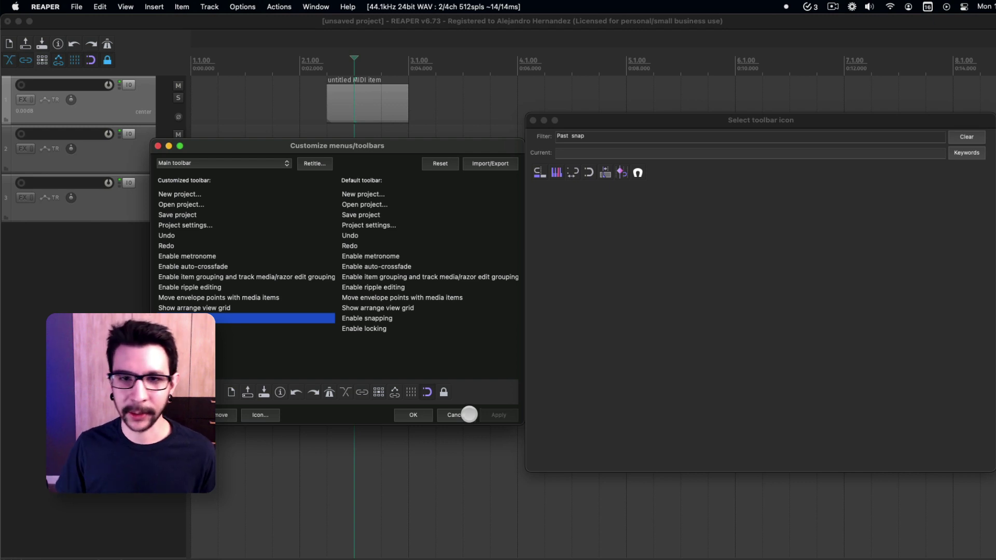
- Browse the Pastel icons without the snap keyword, clear the icon filter completely and close the toolbar customization
click(582, 137)
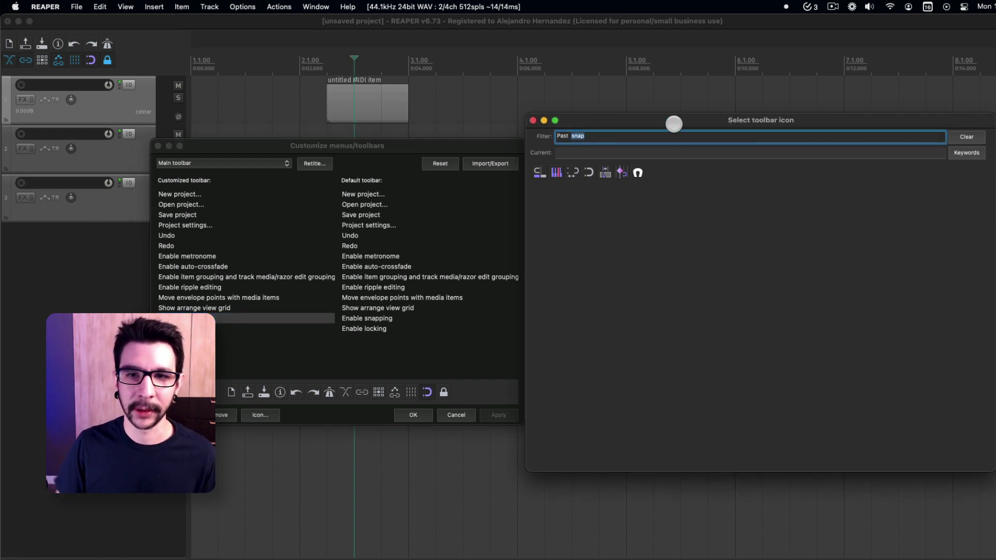
key(BackSpace)
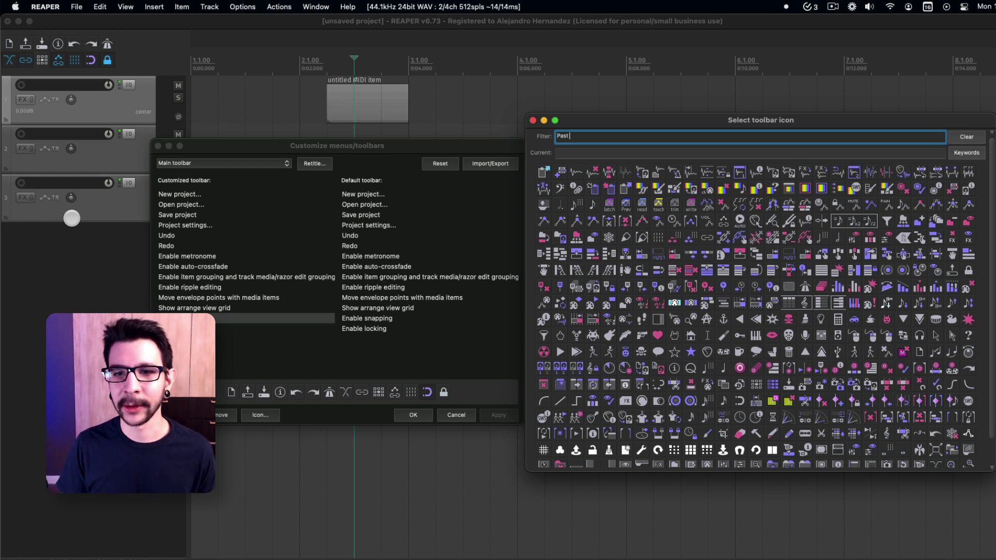
double_click(569, 140)
key(BackSpace)
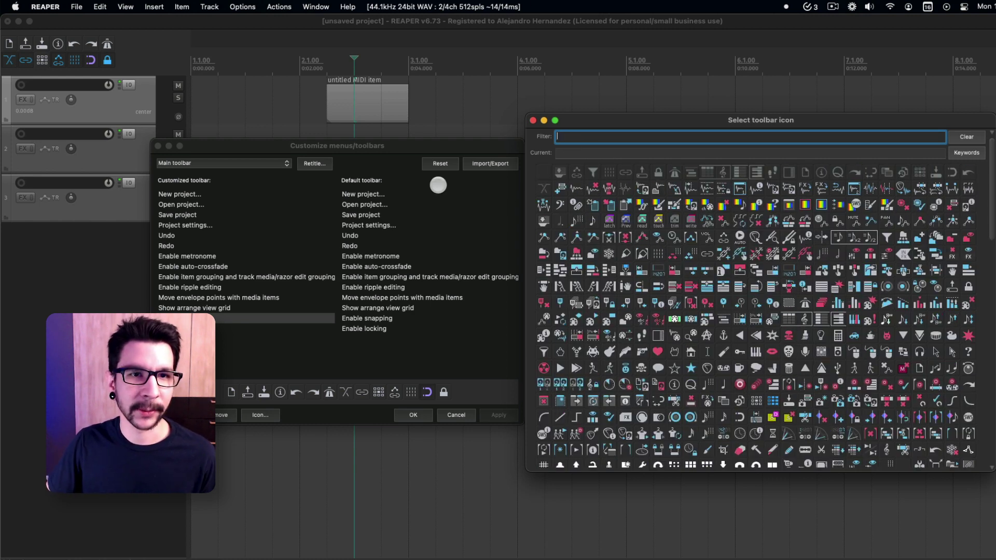
drag(458, 148, 395, 136)
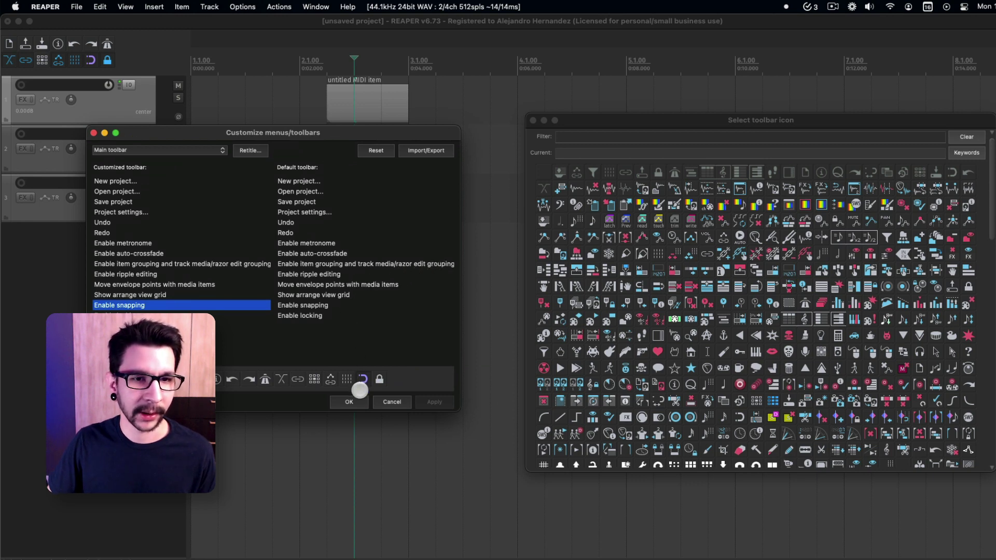
click(361, 399)
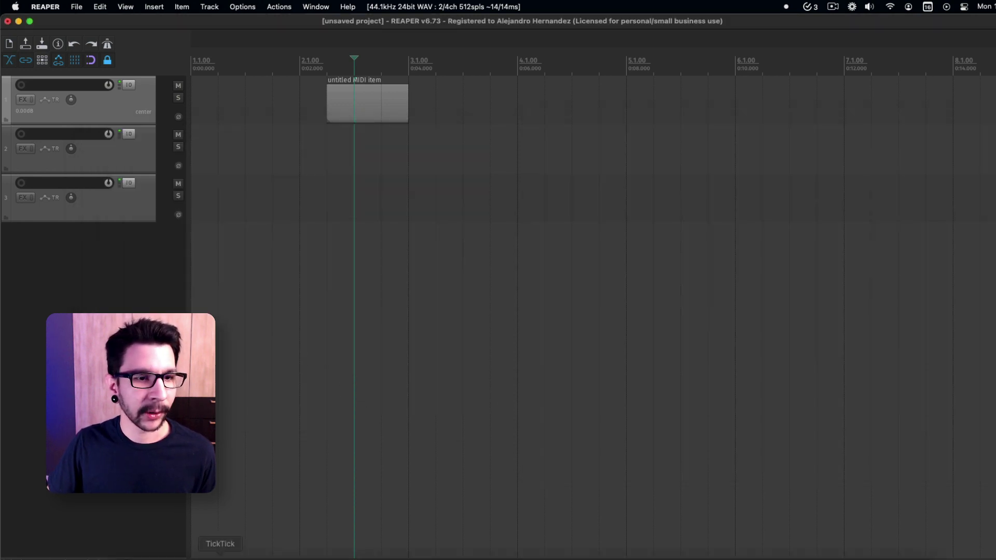
mouse_move(172, 550)
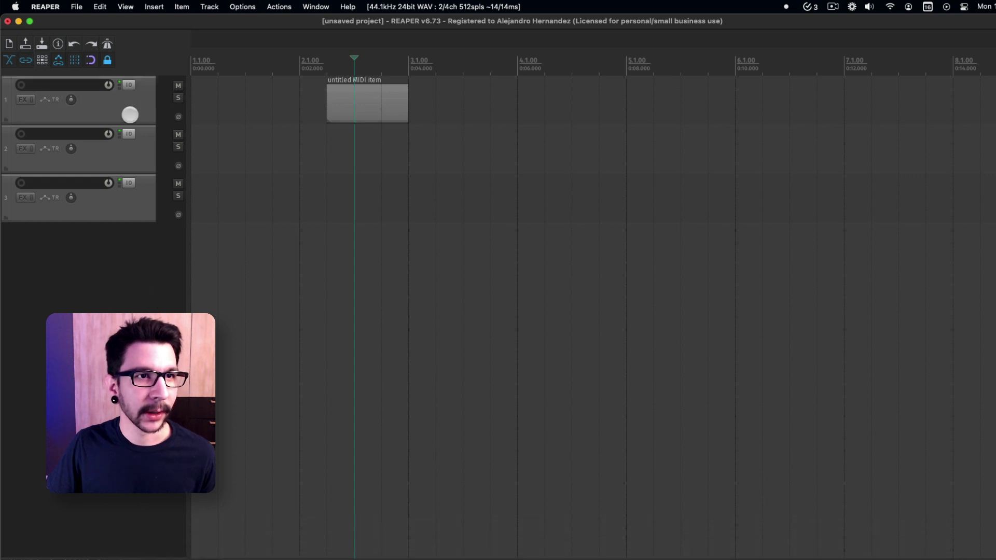
mouse_move(124, 551)
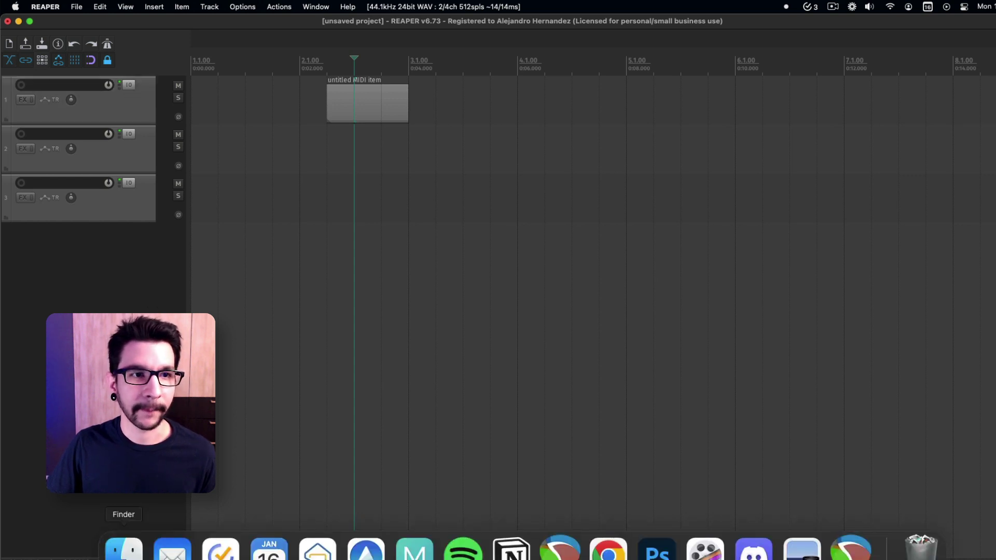
- Reopen the main toolbar customization, filter the icons by blue snap, assign the Blue snap icon to Enable snapping and apply it
right_click(142, 63)
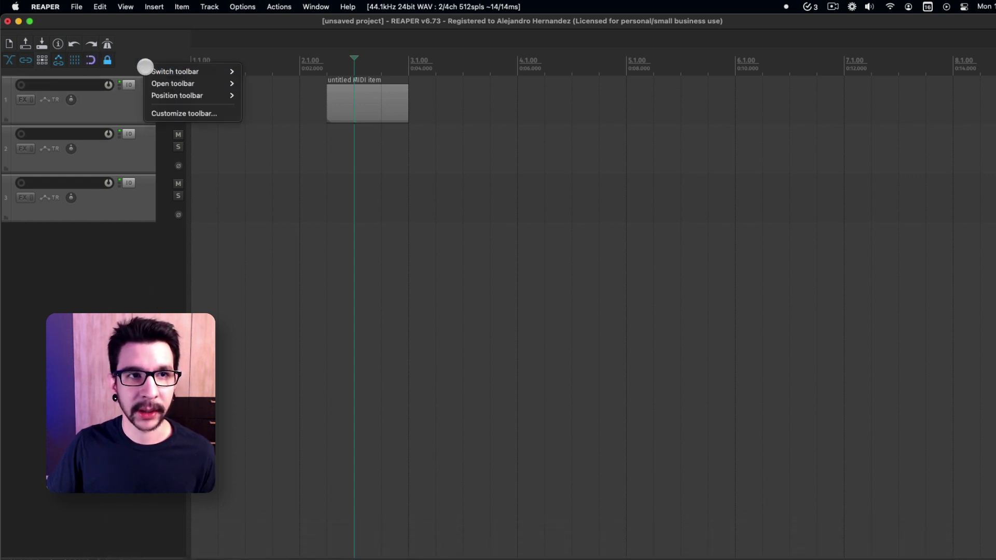
click(173, 112)
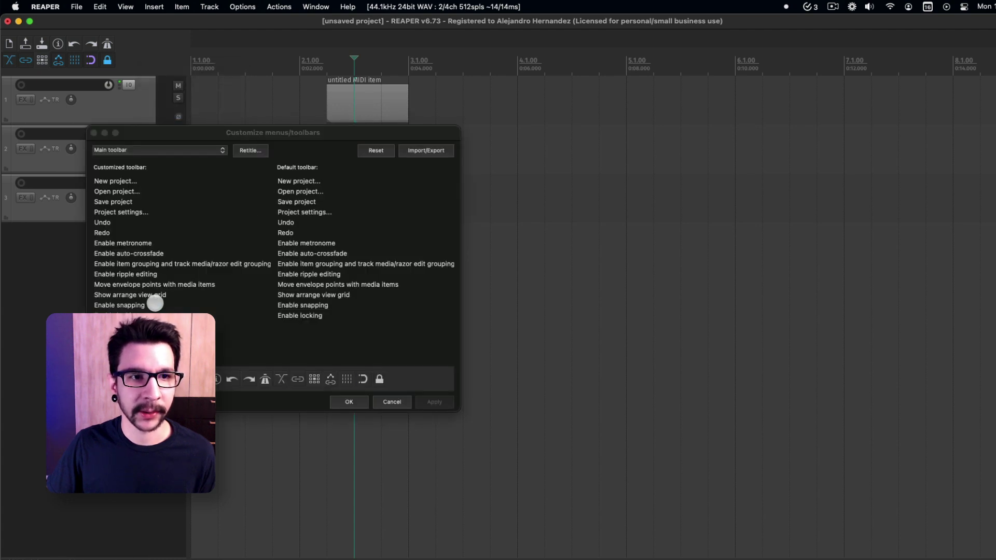
click(155, 295)
drag(297, 133, 497, 148)
click(385, 320)
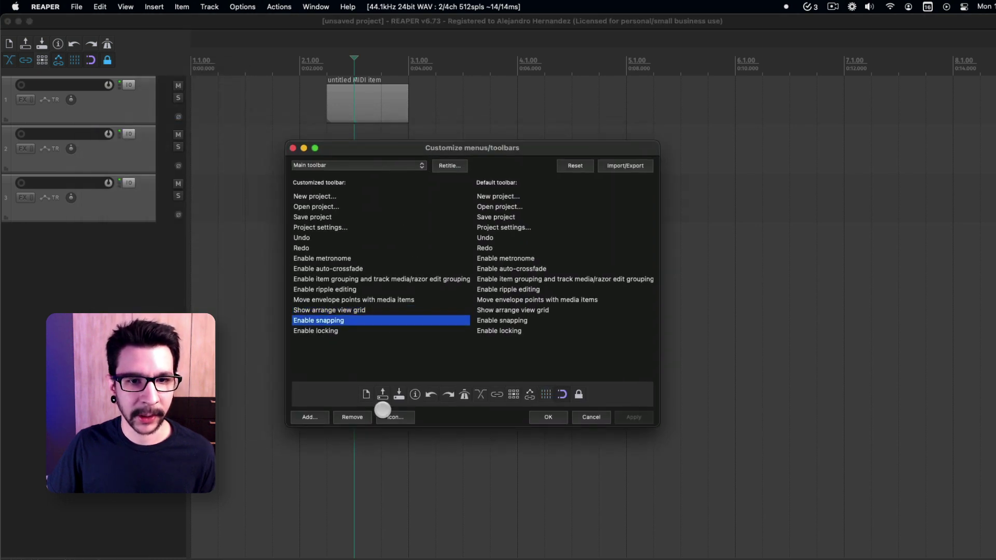
click(385, 414)
click(422, 444)
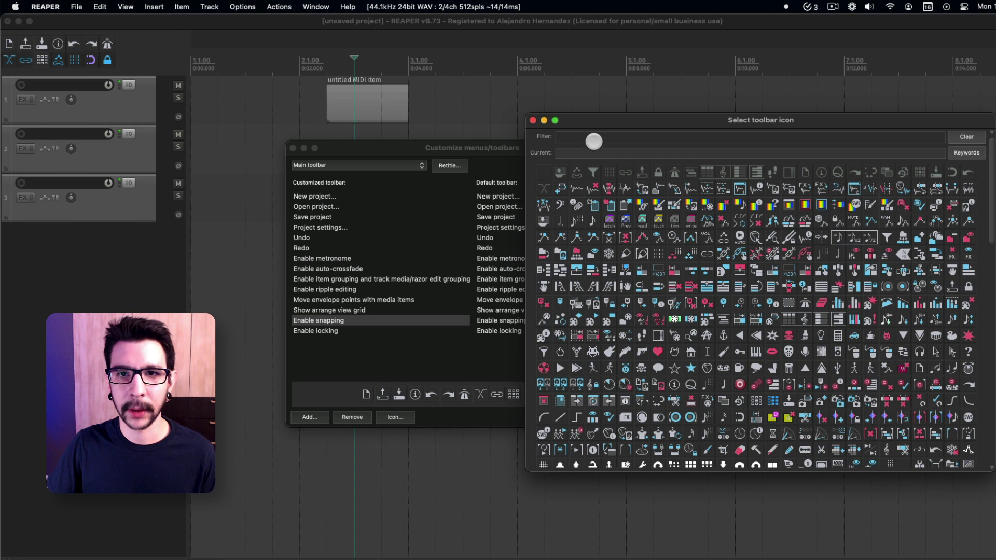
click(594, 139)
text(blue snap)
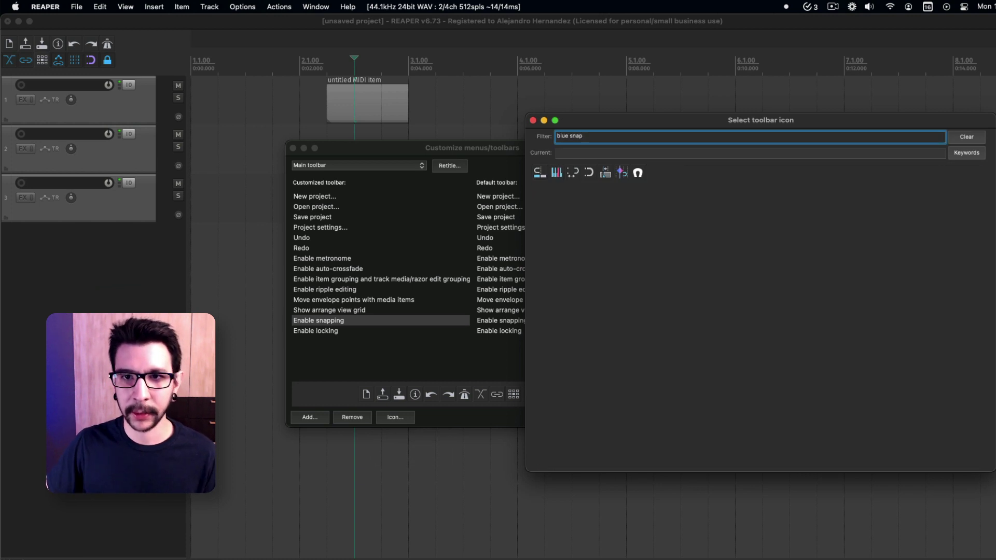
click(591, 172)
click(533, 120)
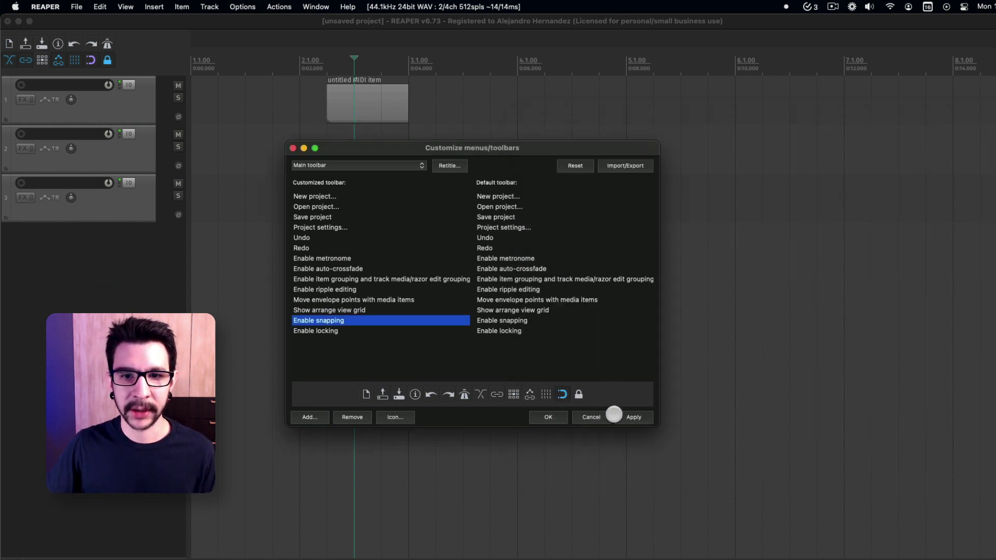
click(634, 417)
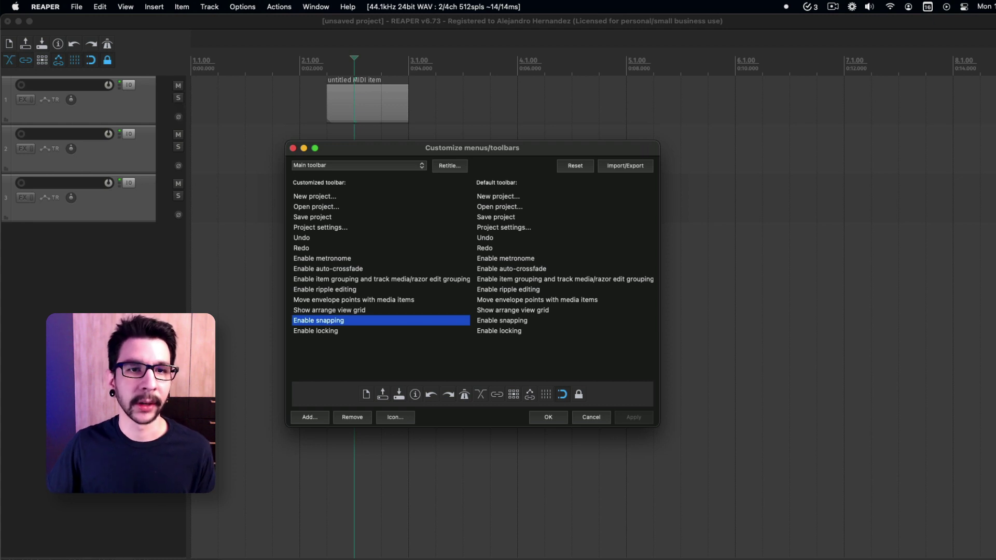
- Switch to Finder, close the Borders folder window and the toolbar customization, and place the two remaining folder windows side by side
click(378, 331)
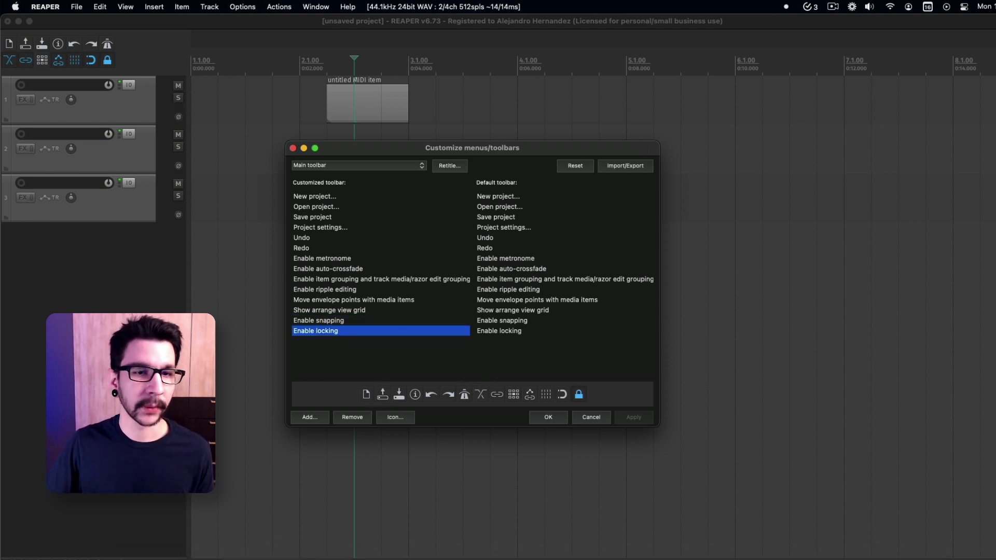
mouse_move(221, 558)
click(123, 550)
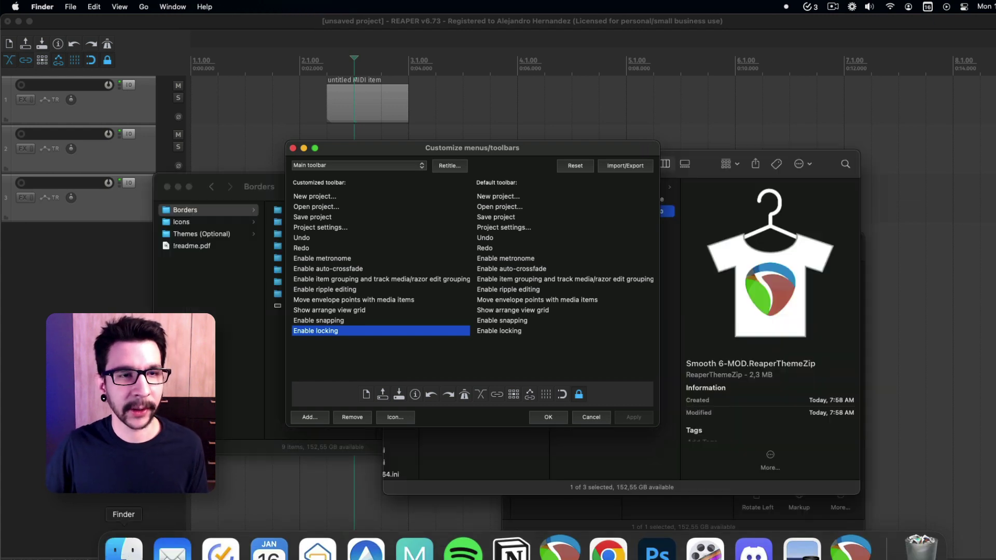
drag(520, 165, 477, 143)
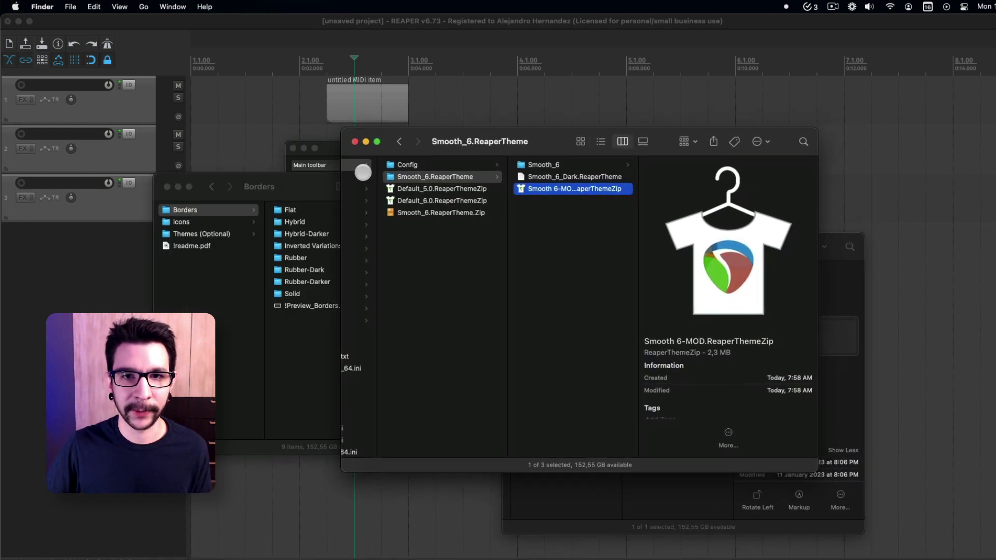
click(163, 185)
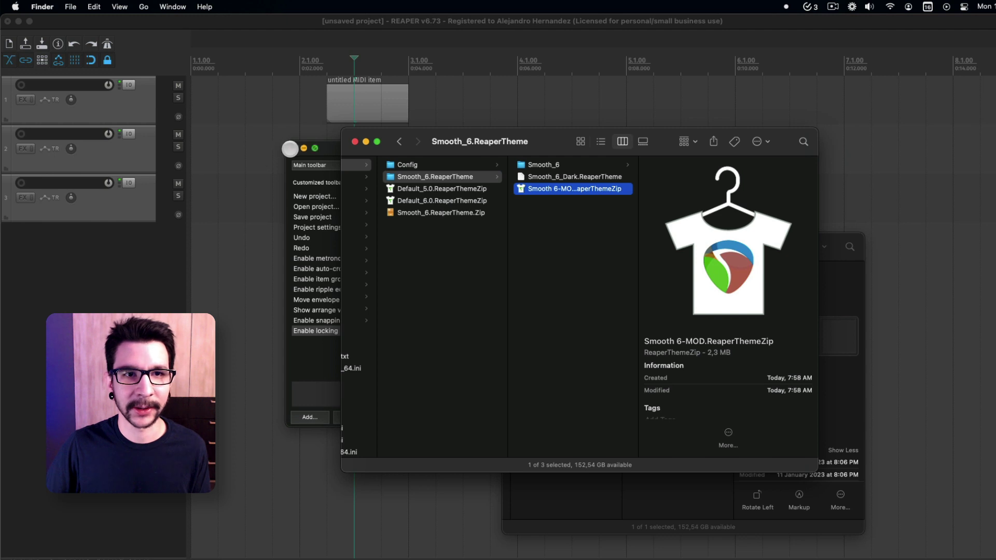
click(293, 149)
drag(529, 141, 304, 177)
drag(644, 246, 703, 196)
click(311, 318)
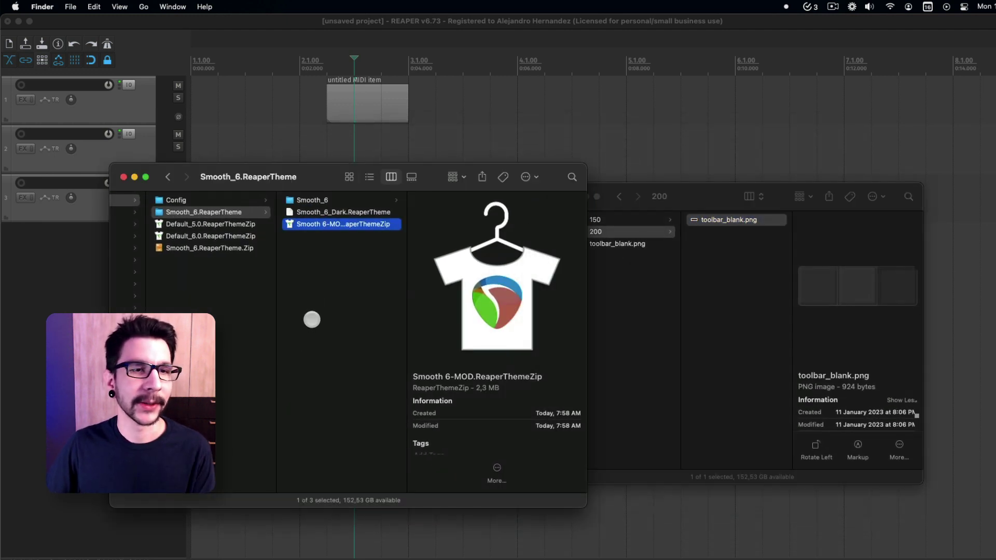
click(311, 319)
click(116, 54)
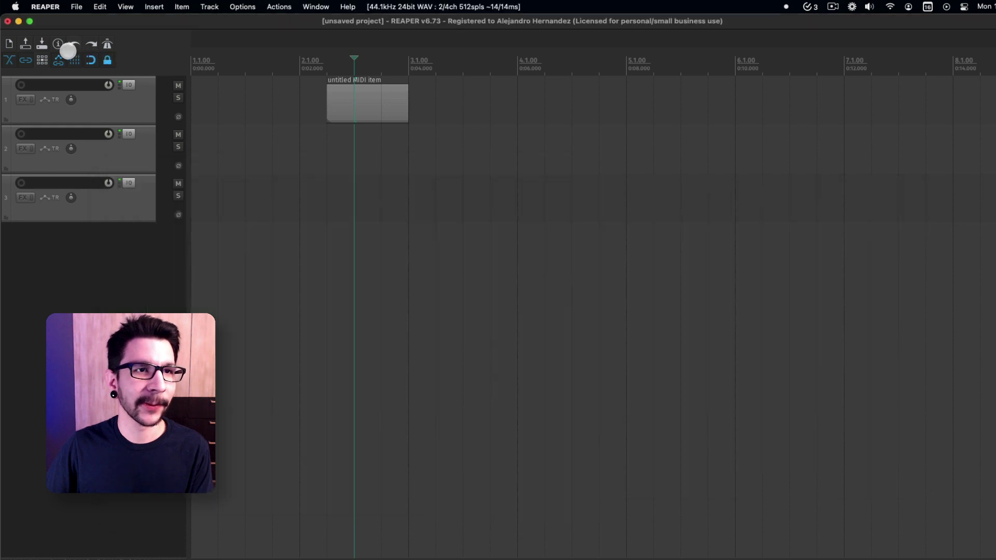
- Show the REAPER resource path in Finder and open reaper-menu.ini in TextEdit, placing its window over the folder
mouse_move(123, 555)
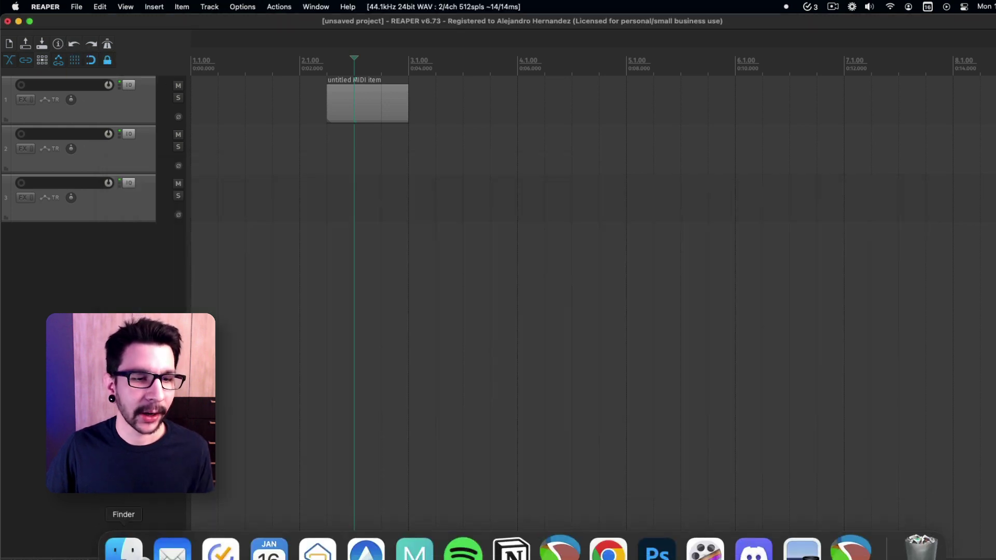
click(242, 6)
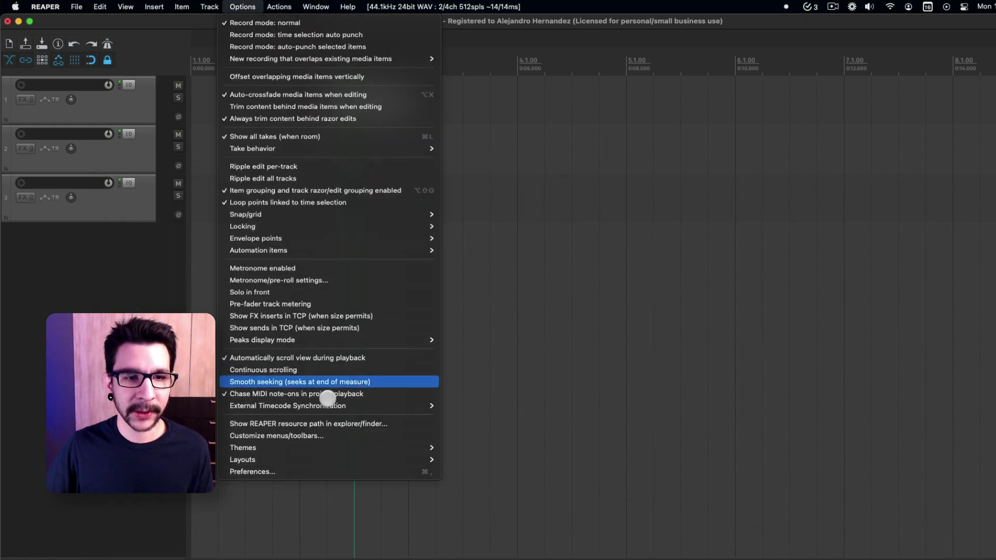
click(319, 423)
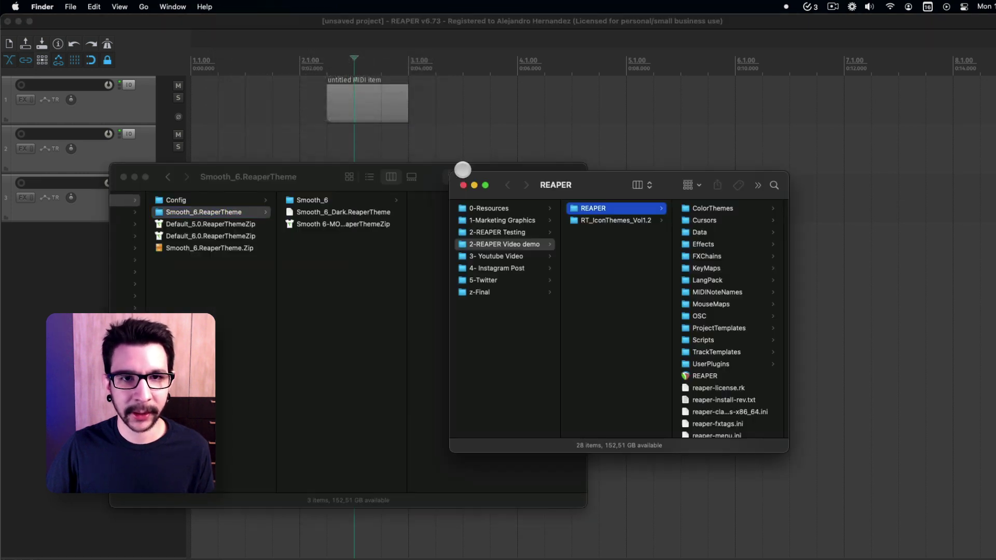
scroll(698, 283, down, 3)
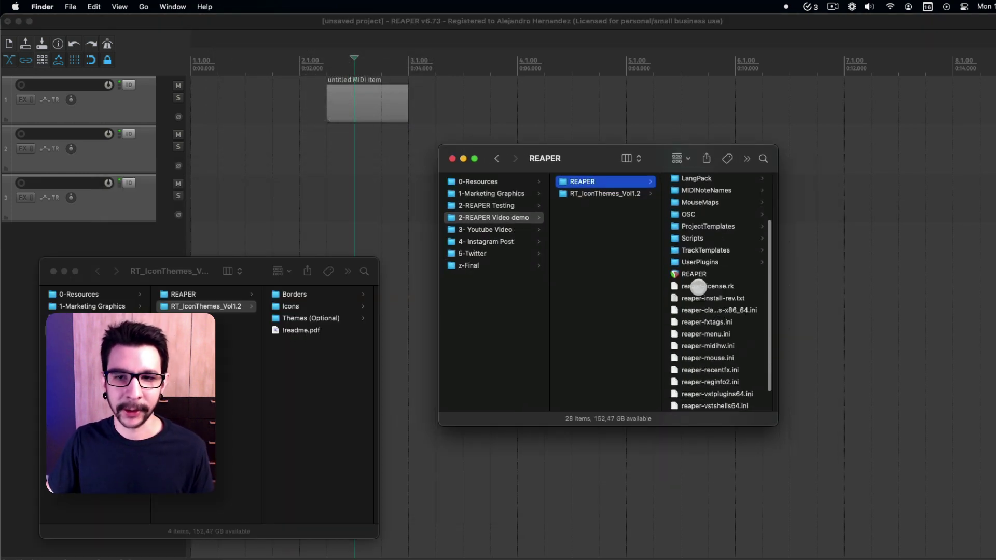
scroll(705, 365, down, 2)
click(703, 307)
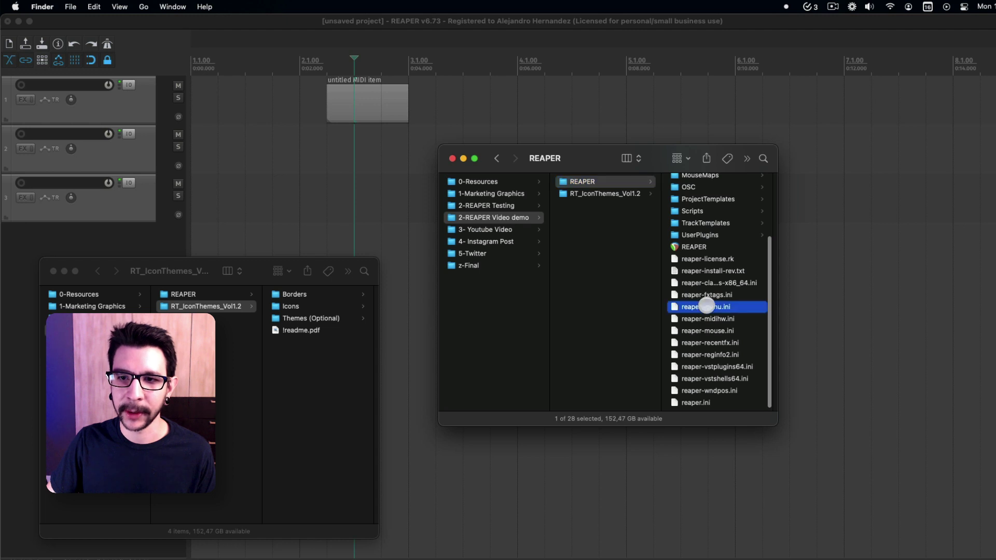
right_click(611, 307)
mouse_move(653, 326)
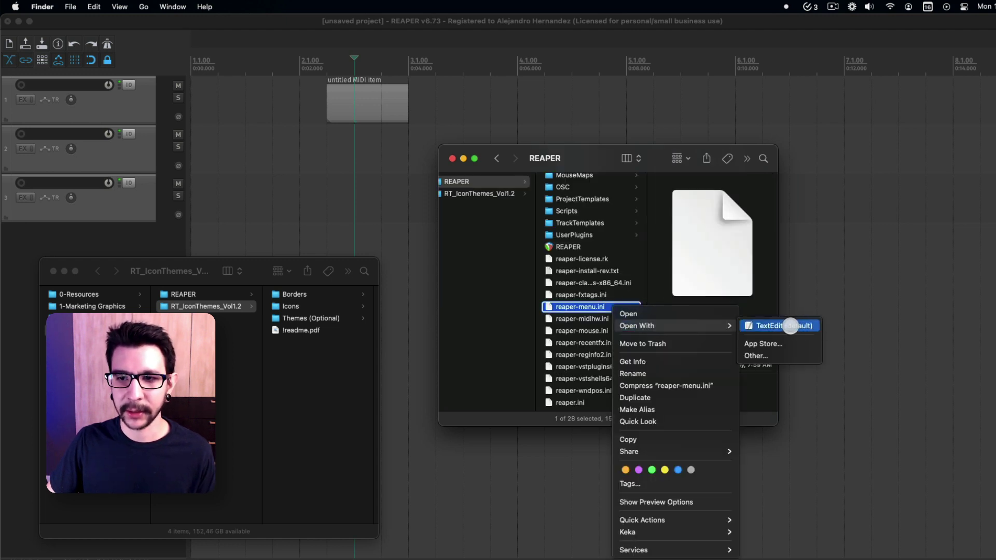
click(790, 326)
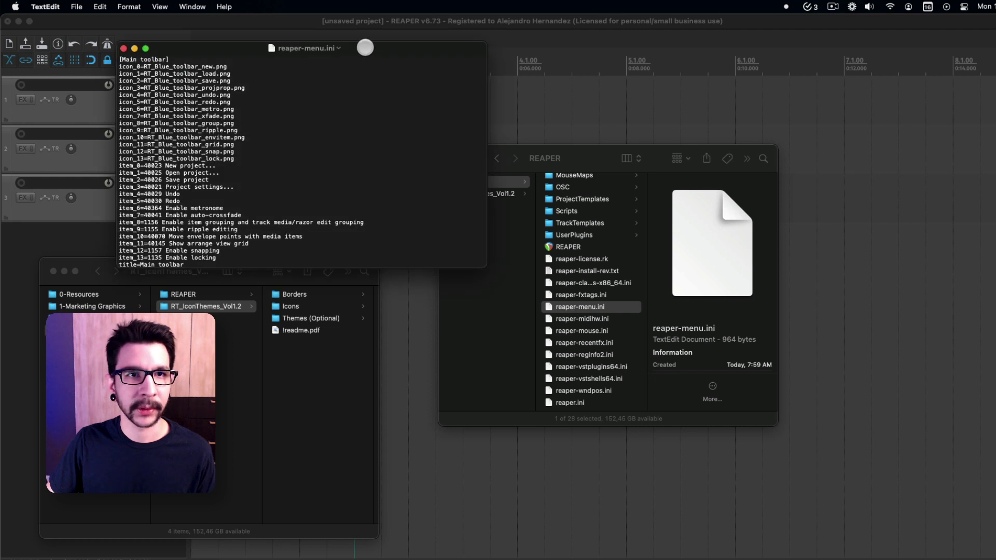
drag(365, 47, 644, 94)
drag(527, 94, 510, 144)
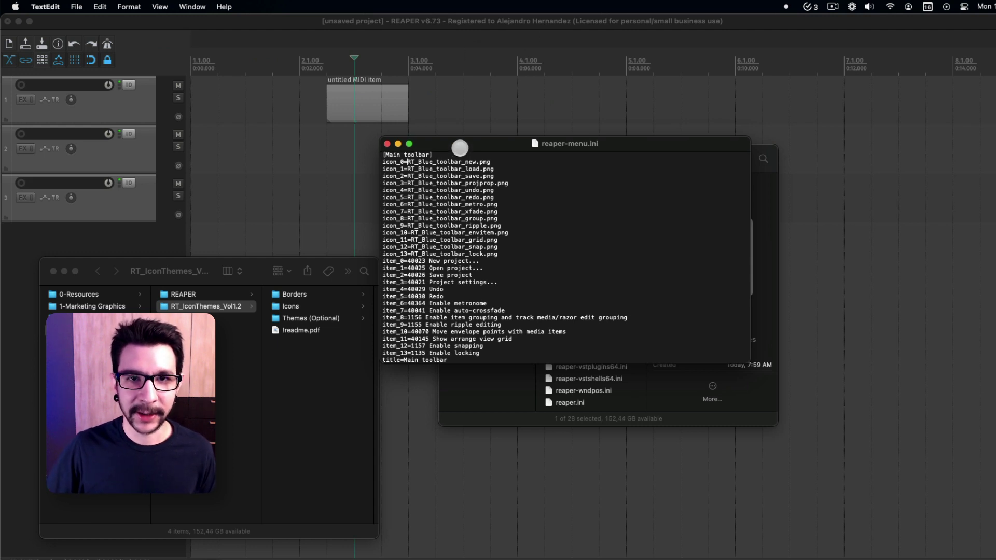
- Move the reaper-menu.ini window slightly up and highlight the main toolbar entries from icon_0 to icon_13 to examine them
drag(459, 146, 459, 136)
drag(407, 153, 454, 244)
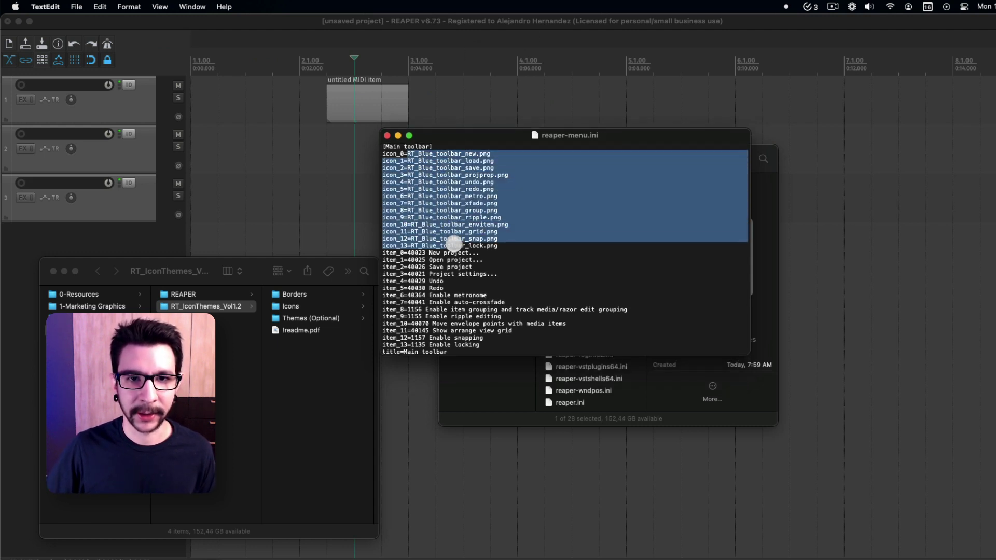
click(472, 250)
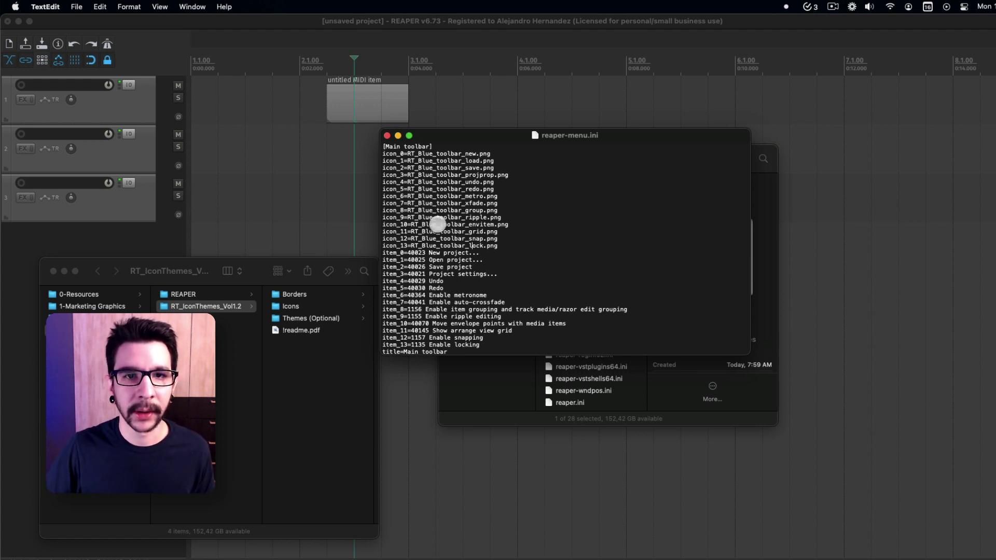
- Replace every occurrence of _Blue_ with _Pastel_ in reaper-menu.ini using Find and Replace, and close the file
click(92, 5)
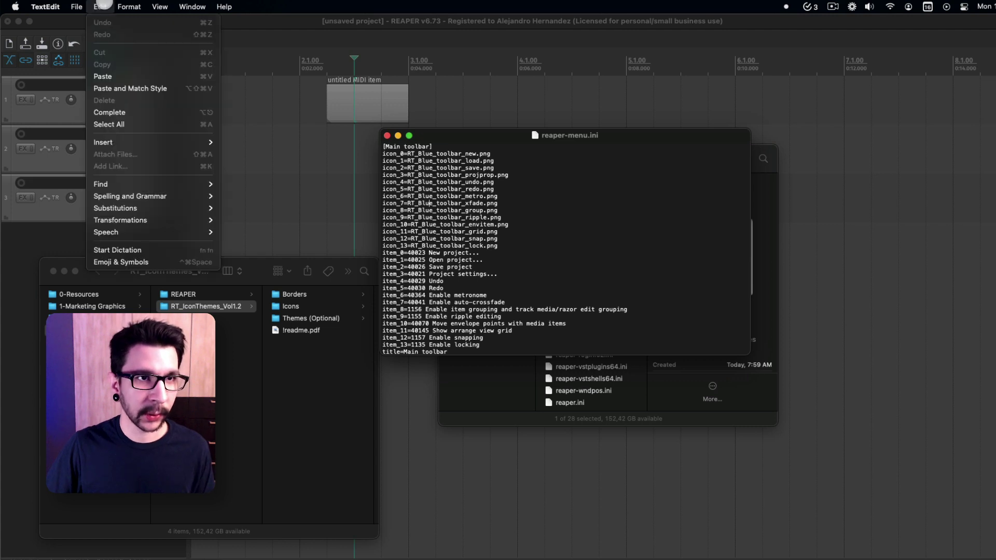
mouse_move(120, 5)
mouse_move(159, 5)
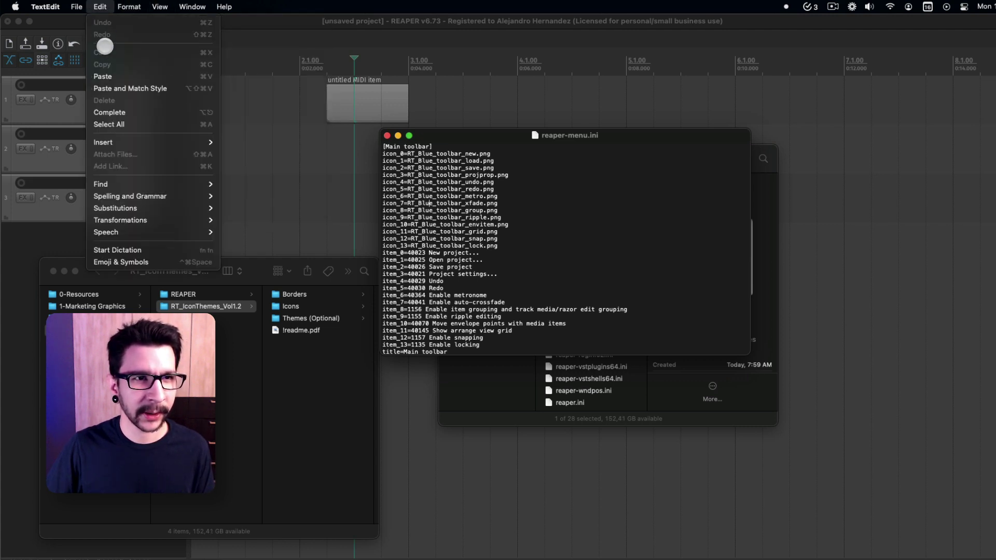
mouse_move(178, 186)
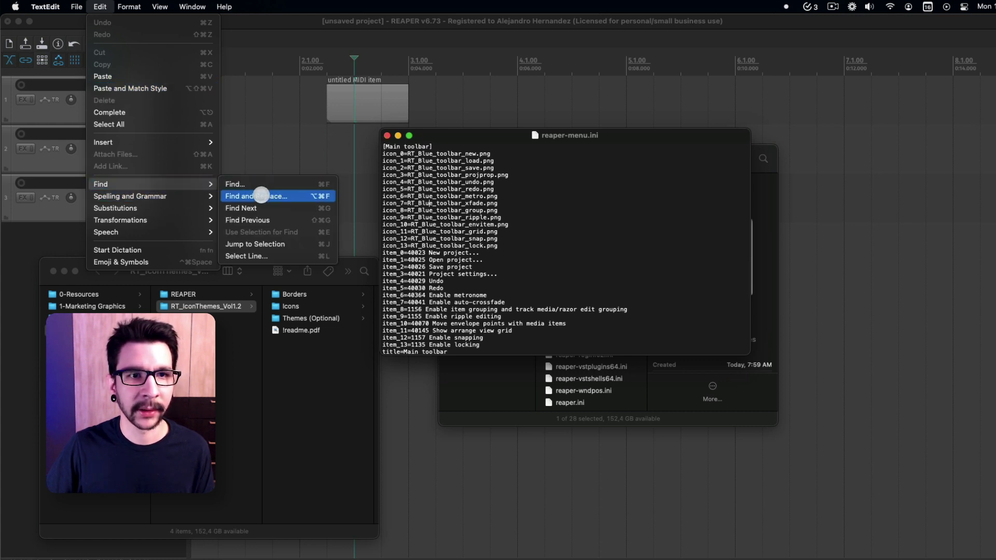
click(261, 195)
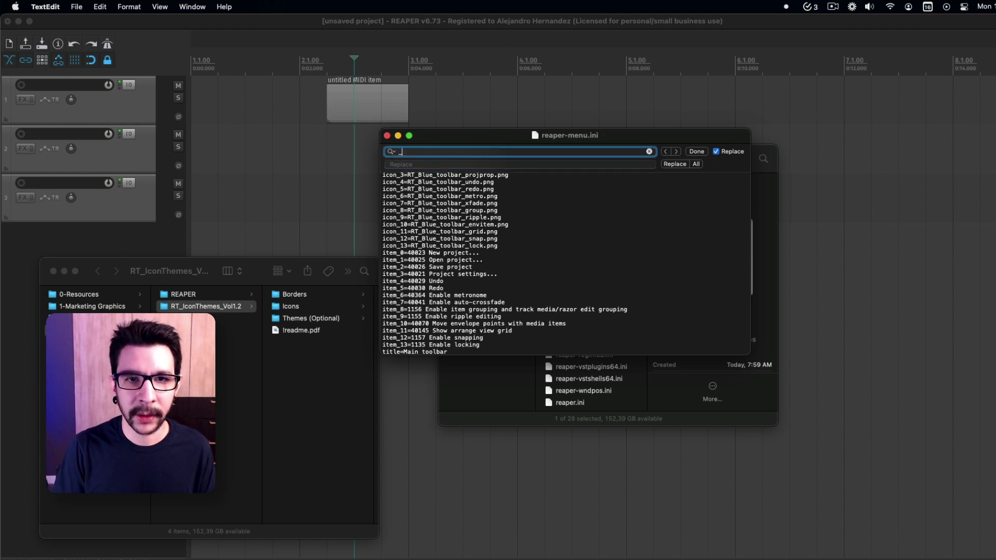
text(_B)
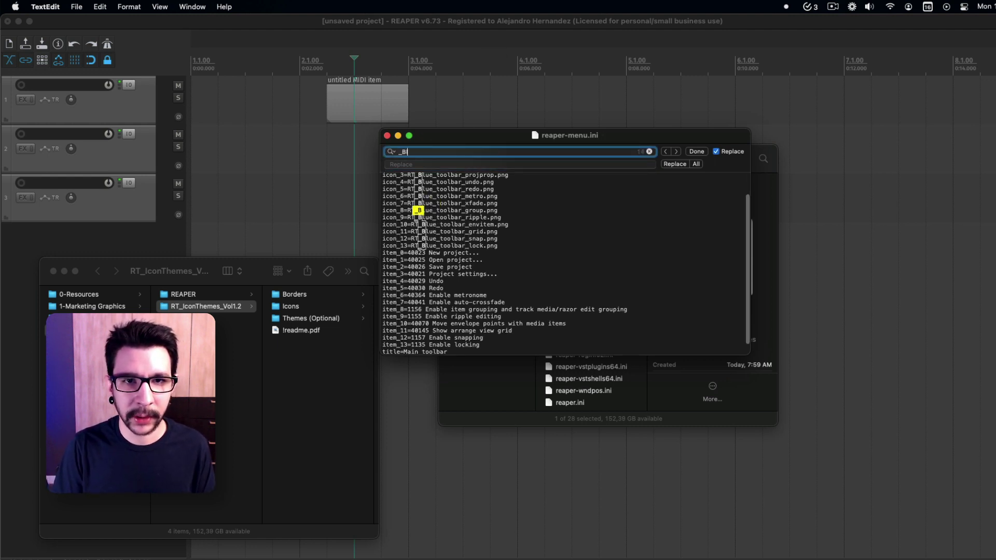
text(lue_)
key(Tab)
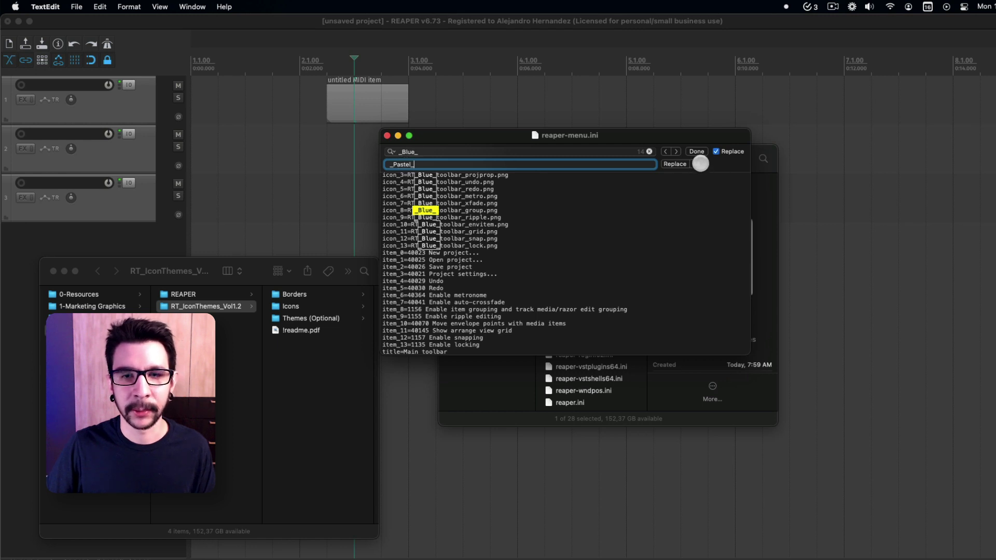
click(701, 164)
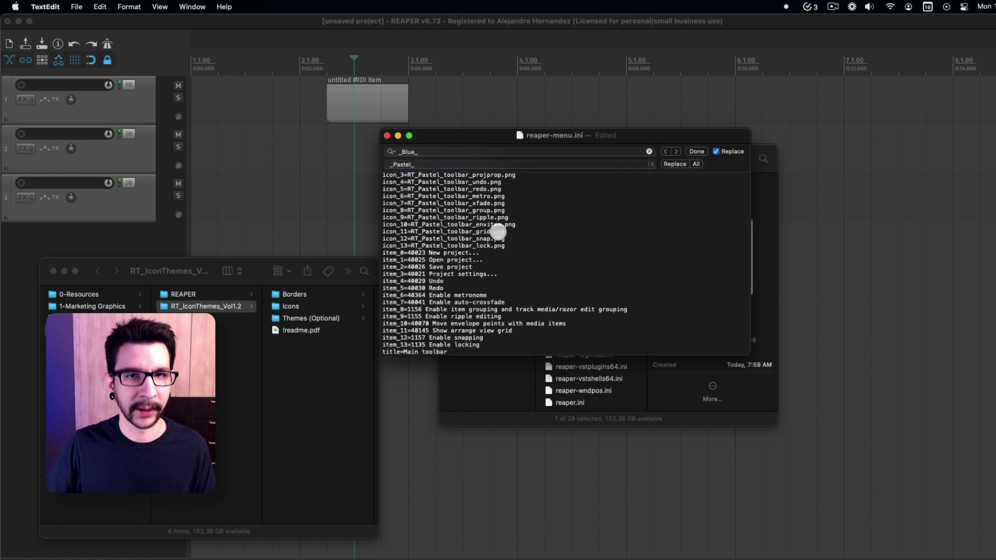
click(386, 135)
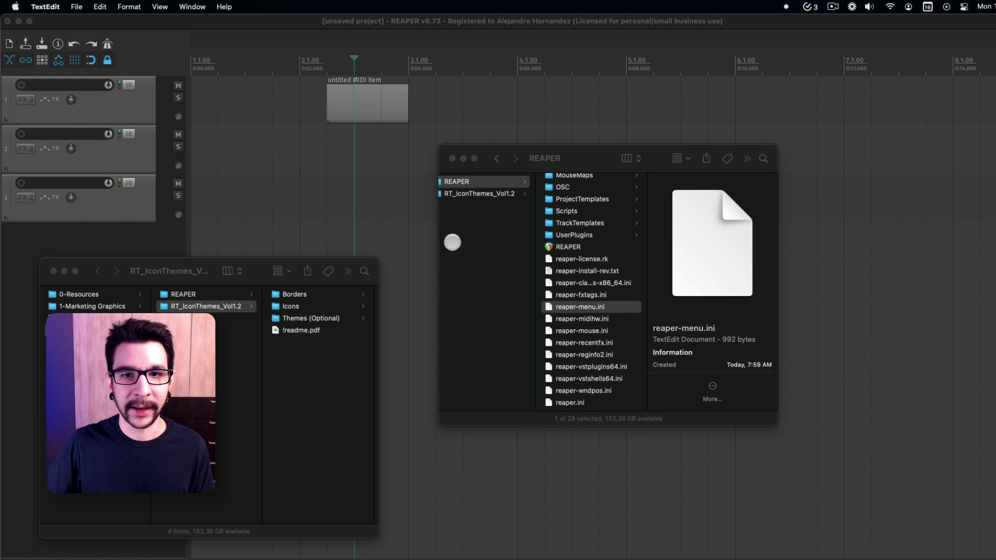
- Quit REAPER and relaunch it from the REAPER folder in Finder to load the edited toolbar icons
click(403, 198)
key(super+q)
click(485, 231)
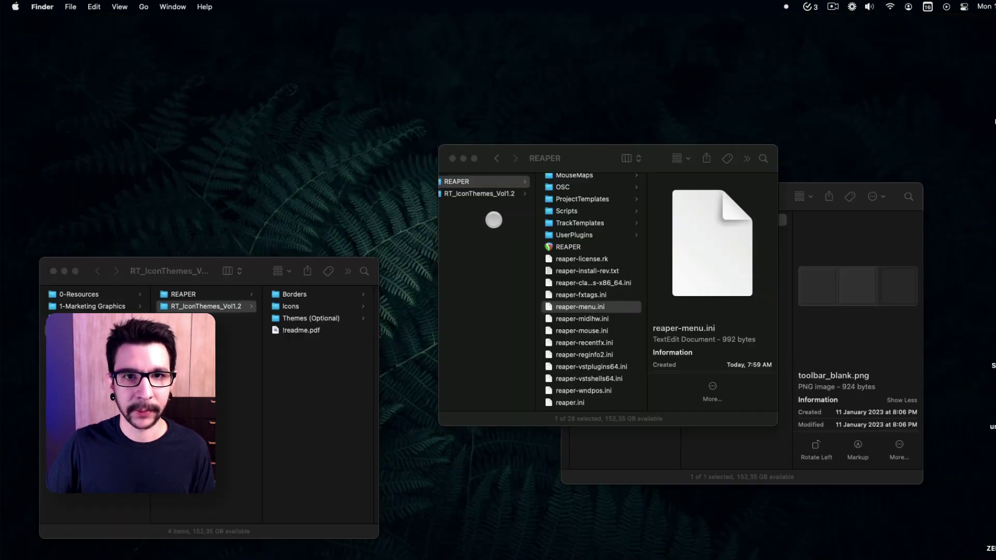
double_click(576, 247)
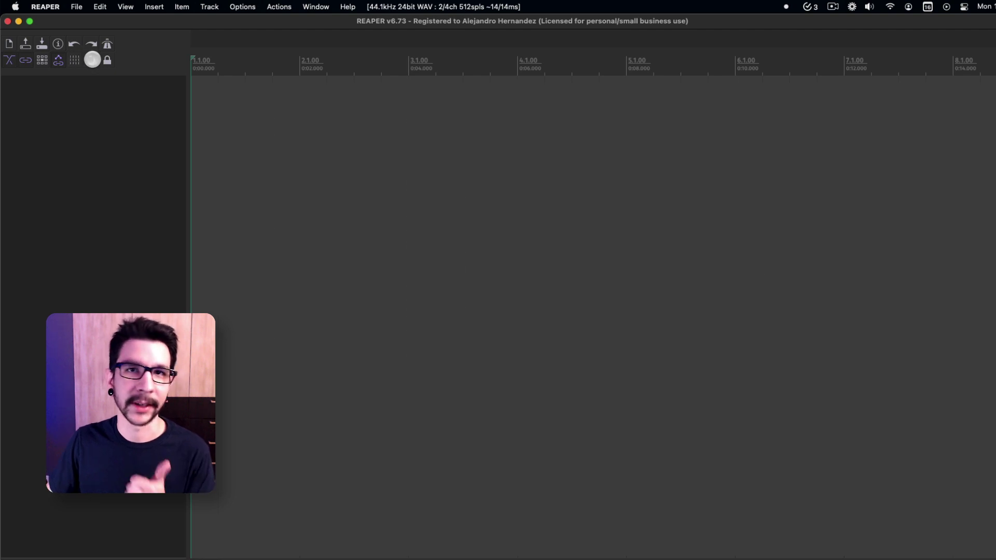
click(105, 60)
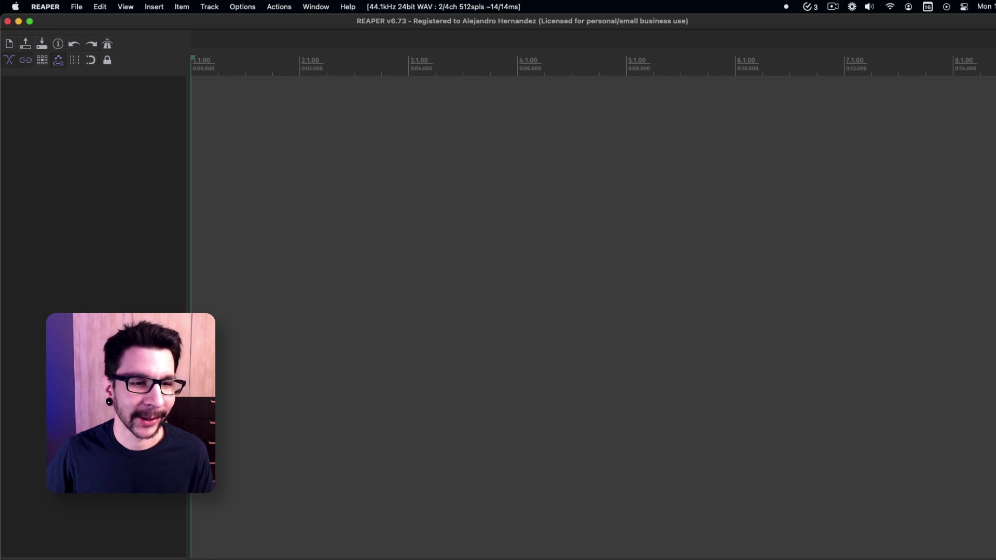
- Switch to Finder and line up the RT_IconThemes_Vol1.2, REAPER and toolbar_blank.png folder windows in one row
click(100, 548)
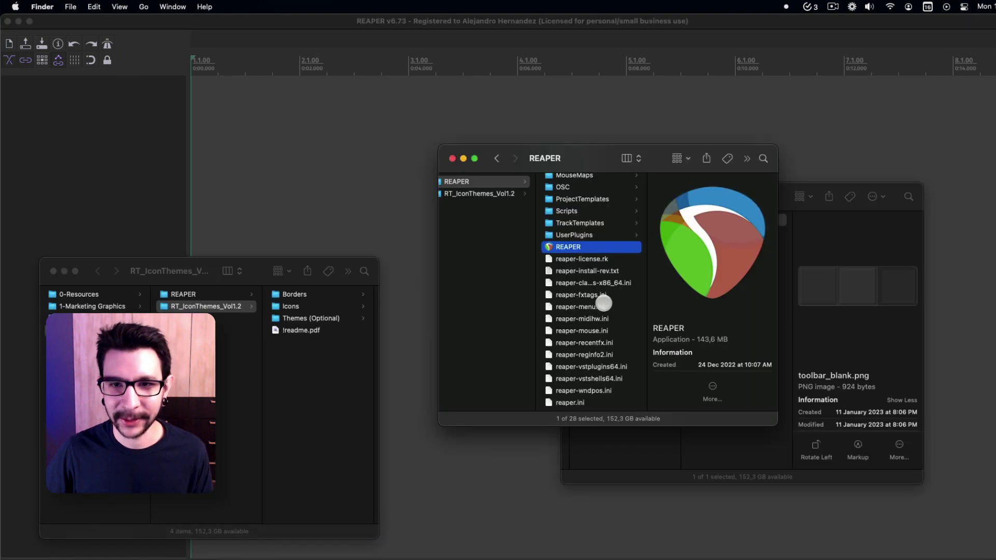
scroll(589, 257, down, 1)
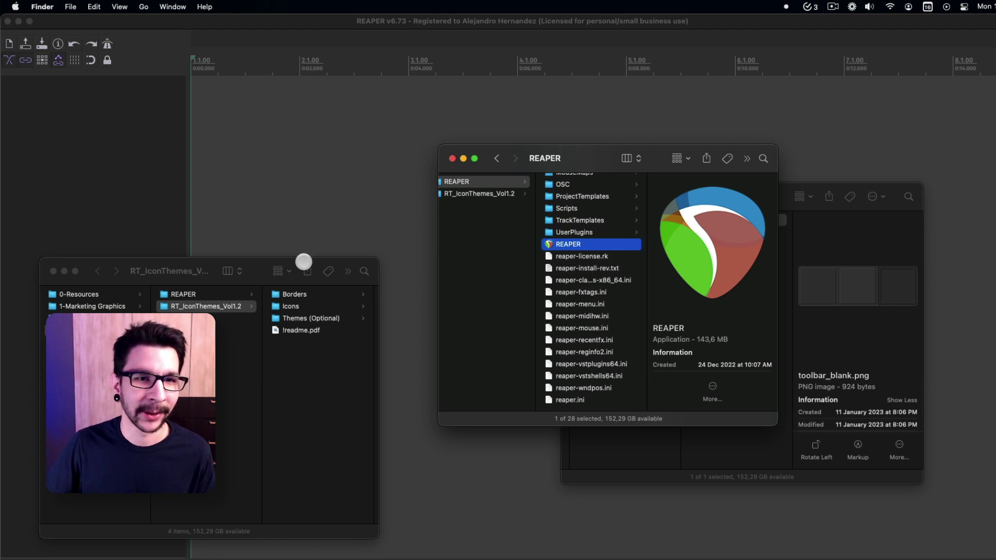
drag(307, 262, 360, 151)
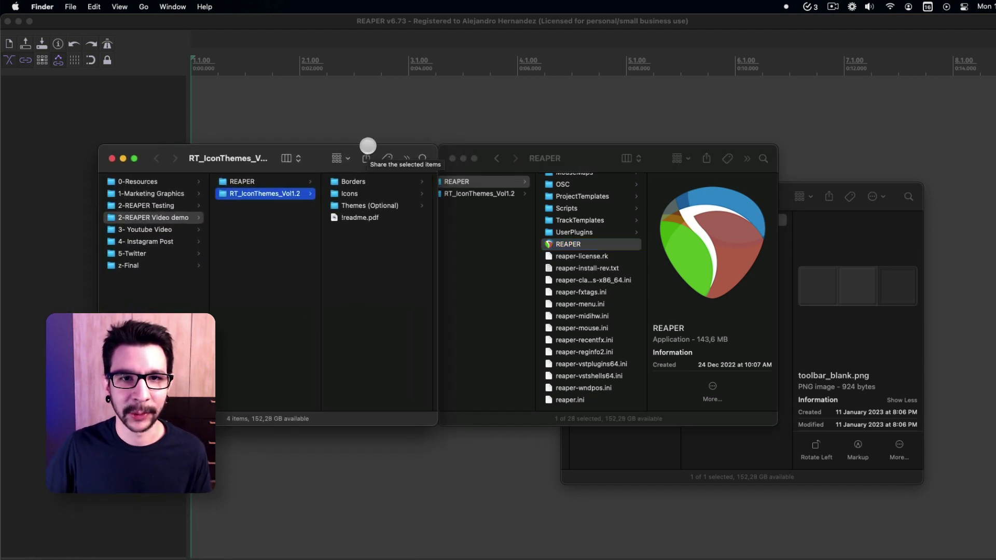
click(598, 244)
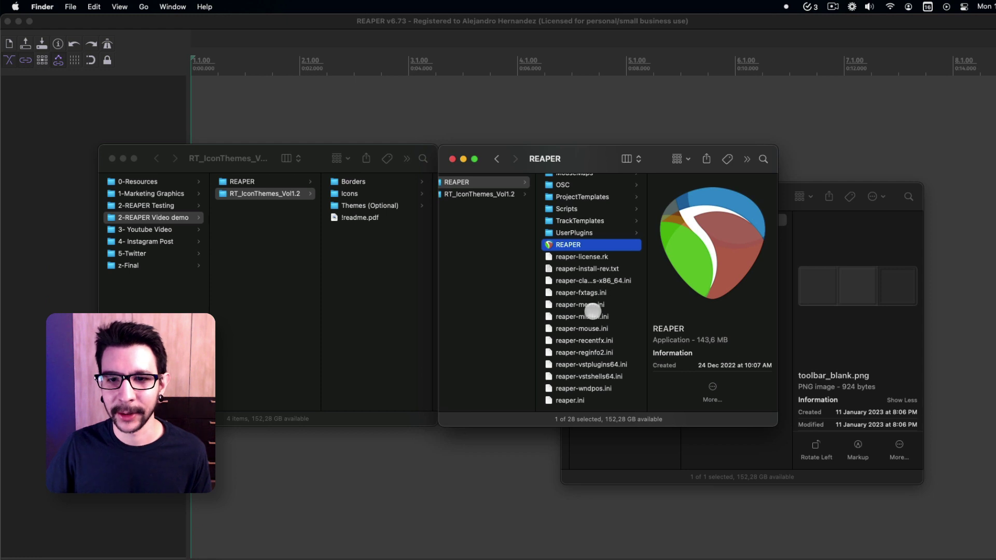
click(817, 188)
drag(816, 188, 831, 151)
click(507, 296)
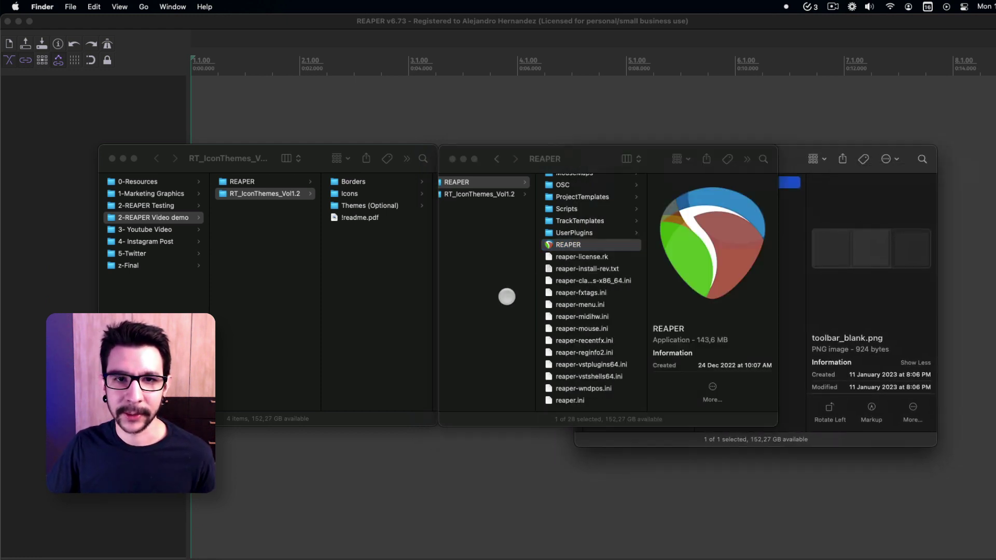
- Bring the 200 folder, the REAPER folder and the RT_IconThemes_Vol1.2 folder windows to the front in turn
click(790, 295)
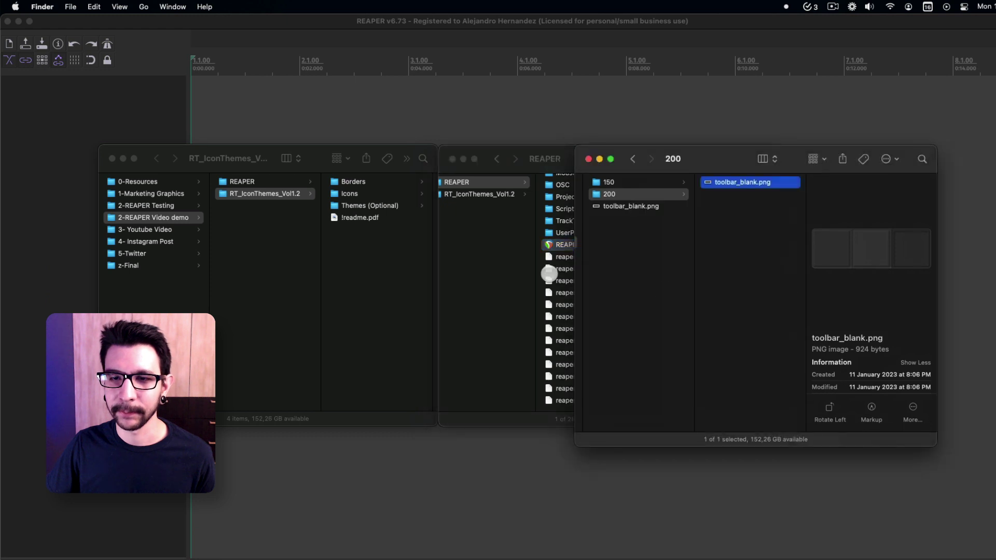
click(519, 265)
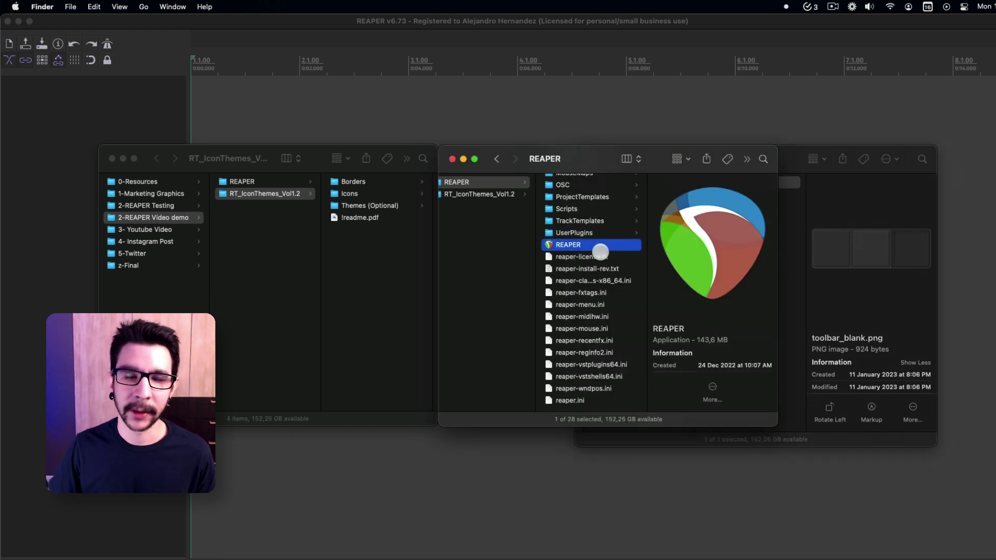
click(393, 258)
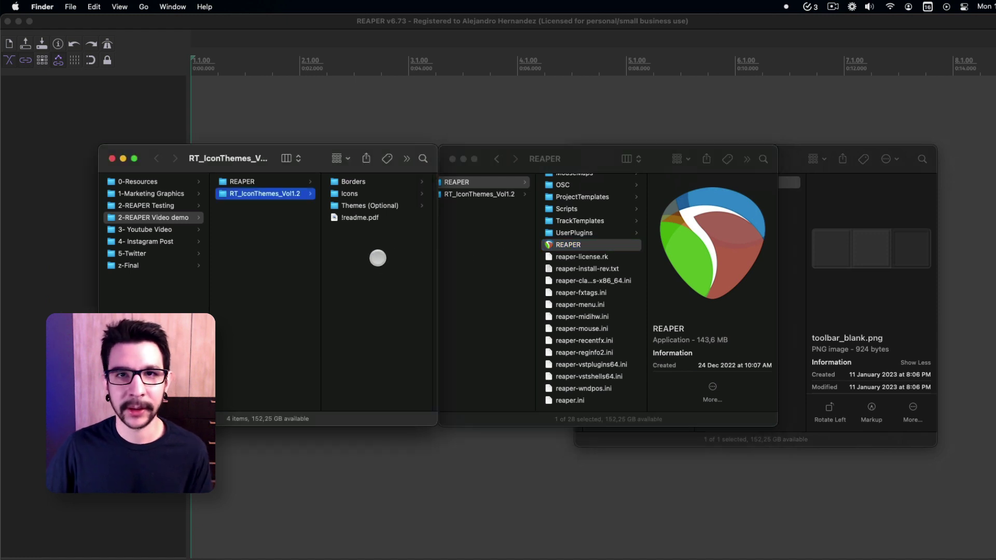